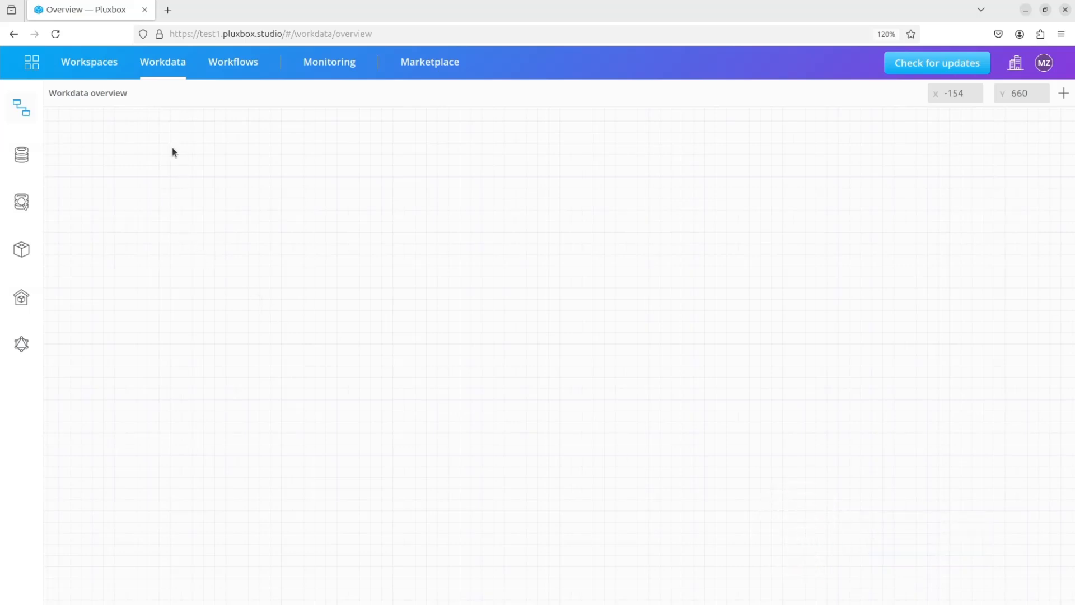
Start a new normal collection titled "TV shows" and name its first text field "name"
left_click(22, 154)
left_click(260, 104)
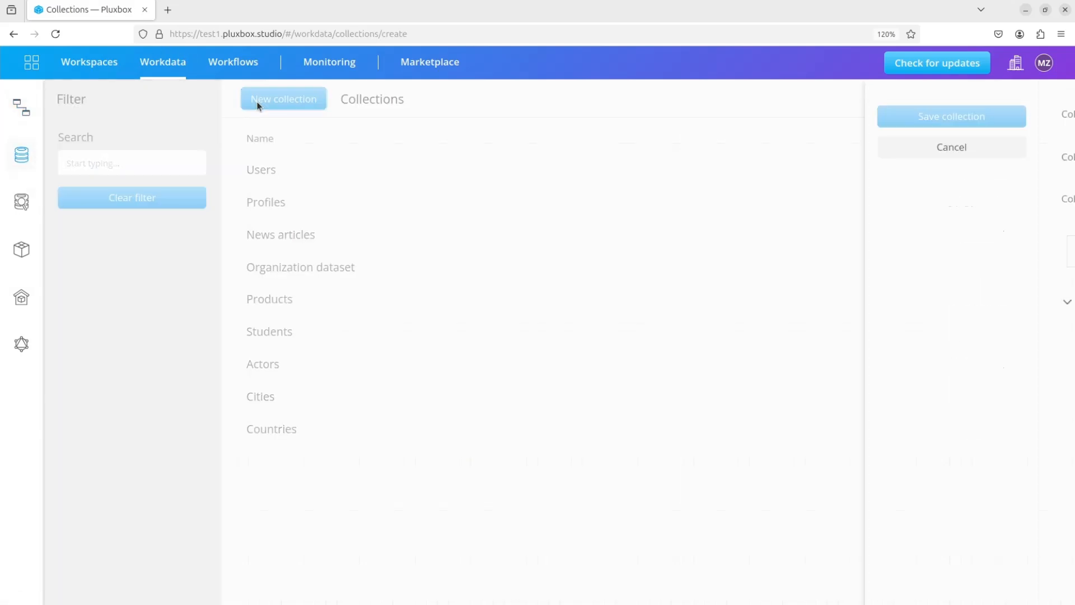
left_click(483, 149)
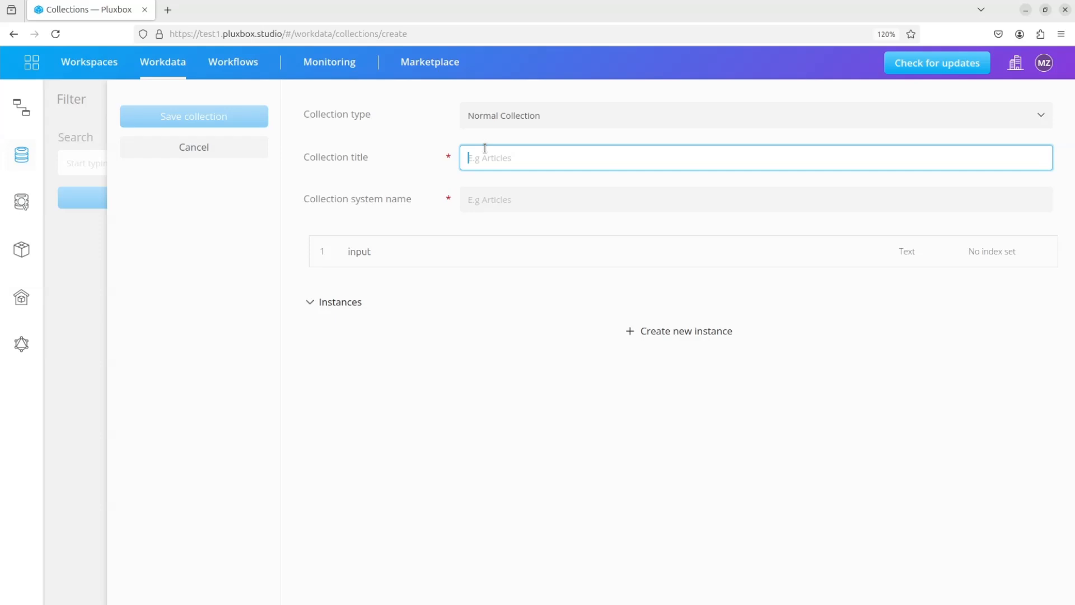
type("TV shows")
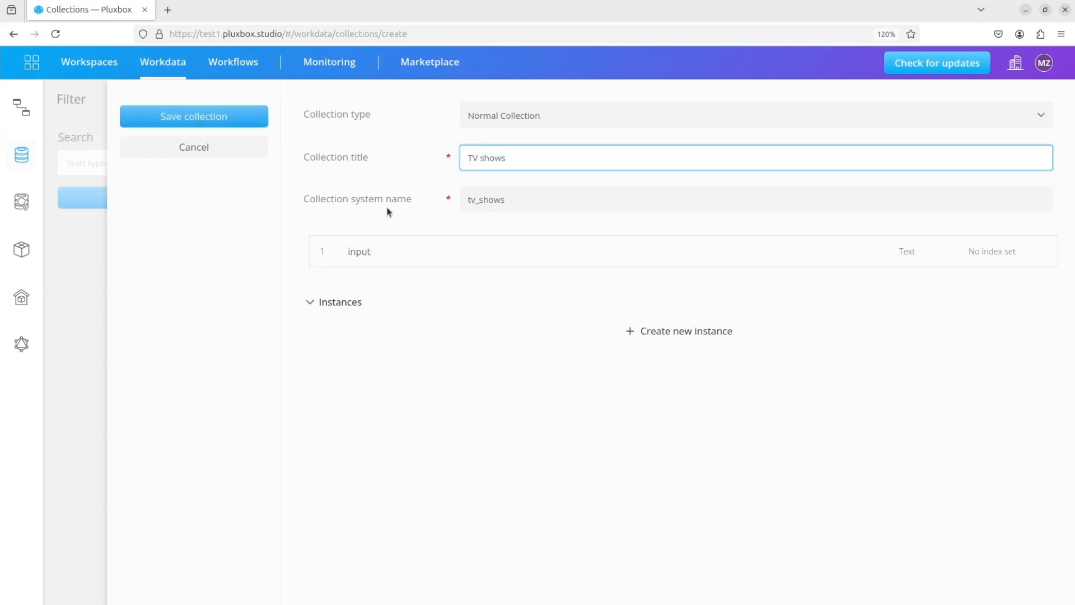
left_click_drag(380, 250, 341, 251)
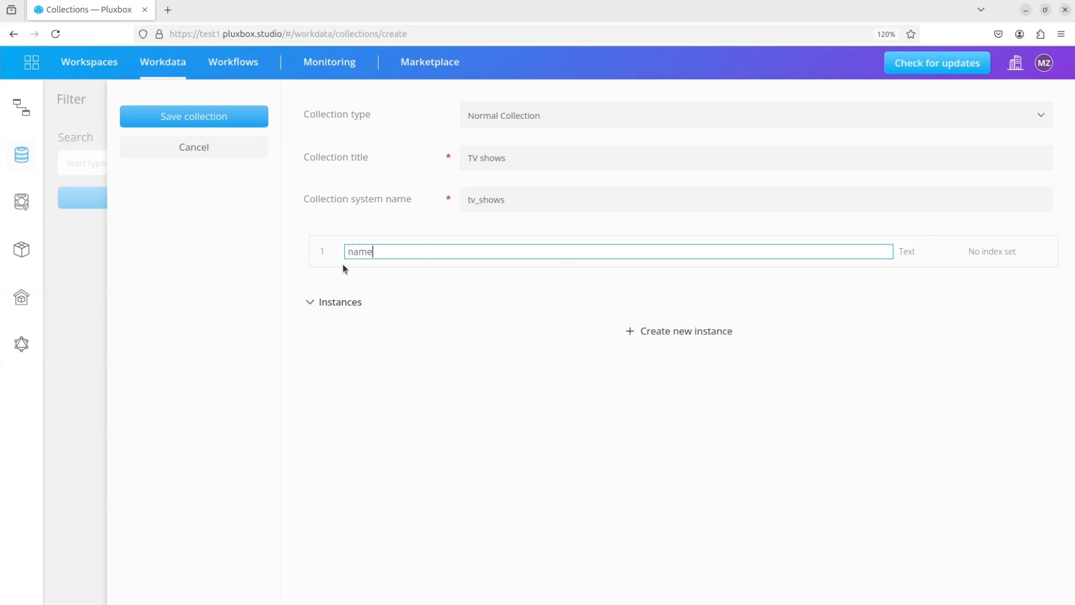
Add a Relation field named "streamer" to the TV shows collection and save the collection
left_click(323, 252)
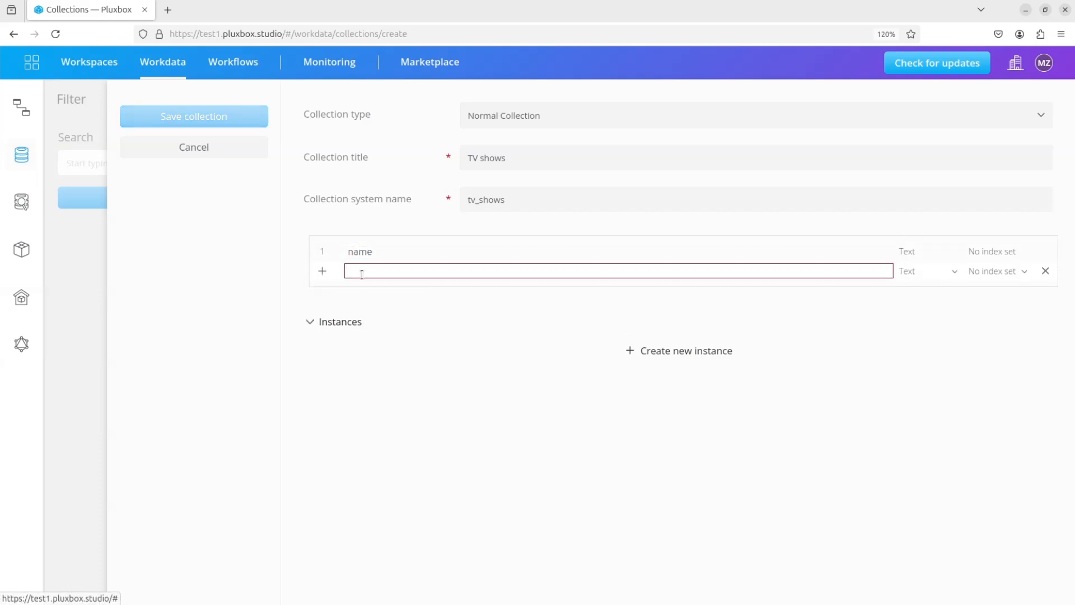
type("streamer")
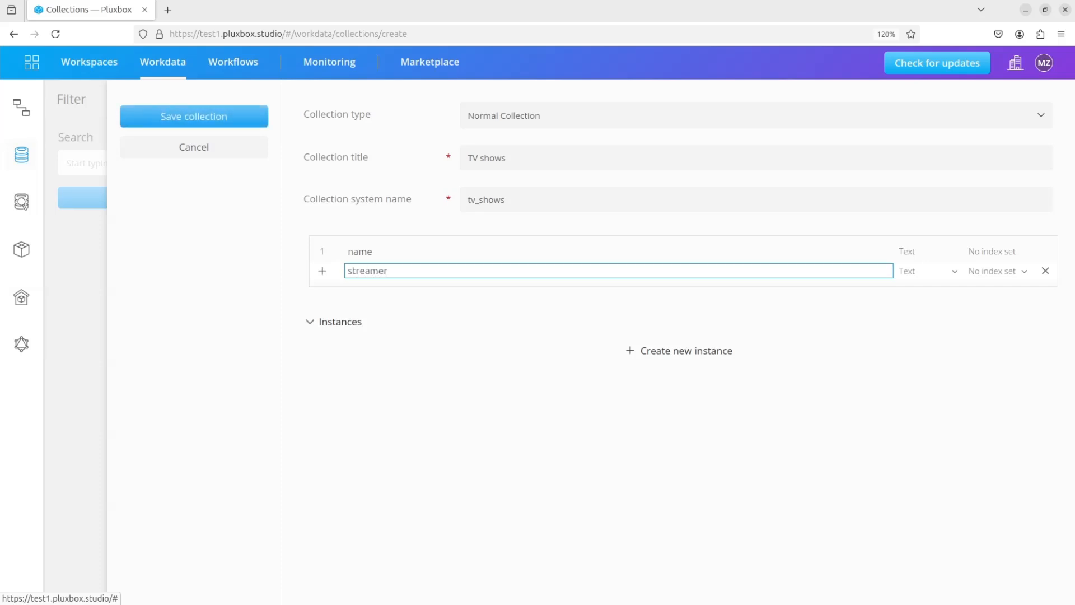
left_click(909, 276)
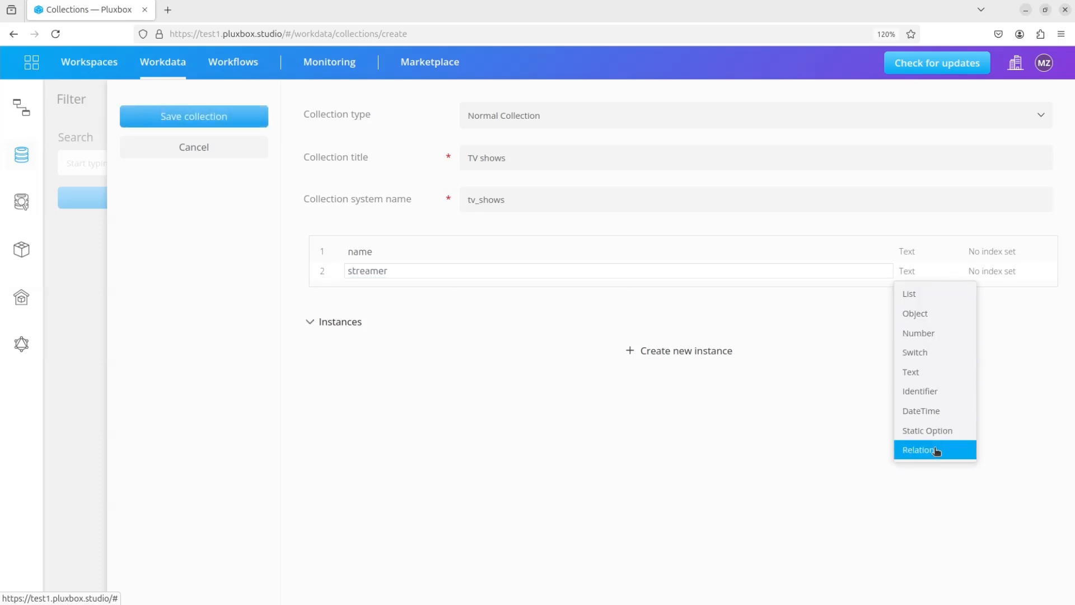
left_click(918, 451)
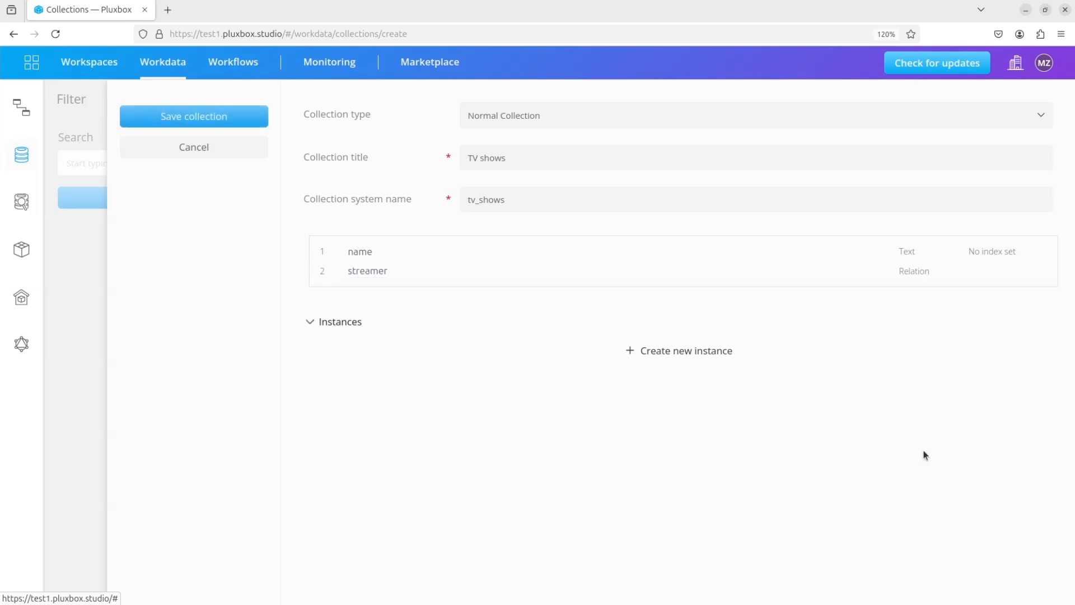
left_click(173, 115)
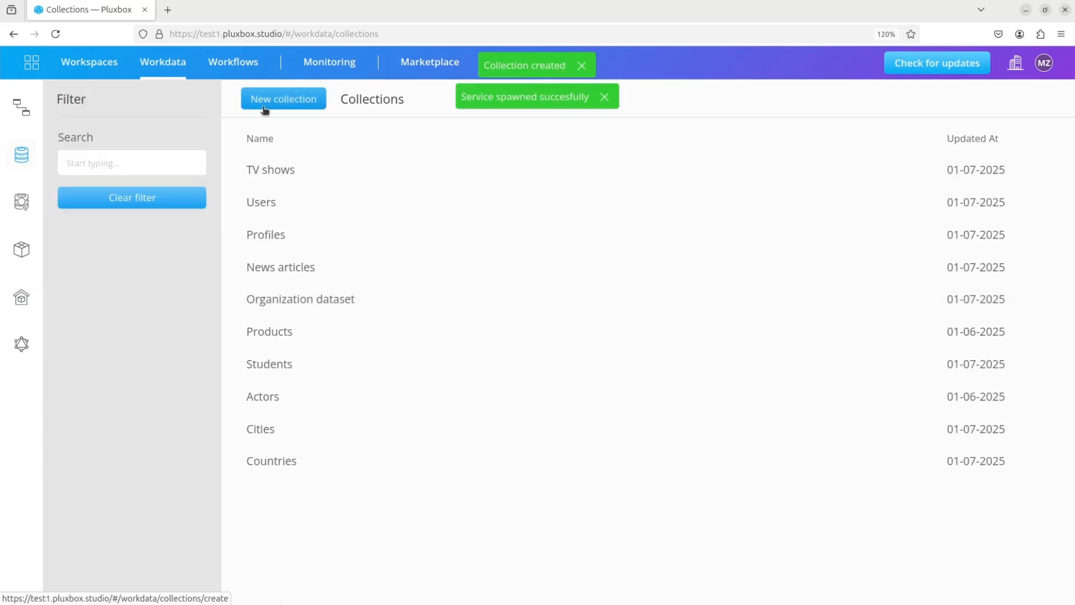
Start a new normal collection titled "Streamer" and name its first text field "name"
left_click(279, 105)
left_click(476, 159)
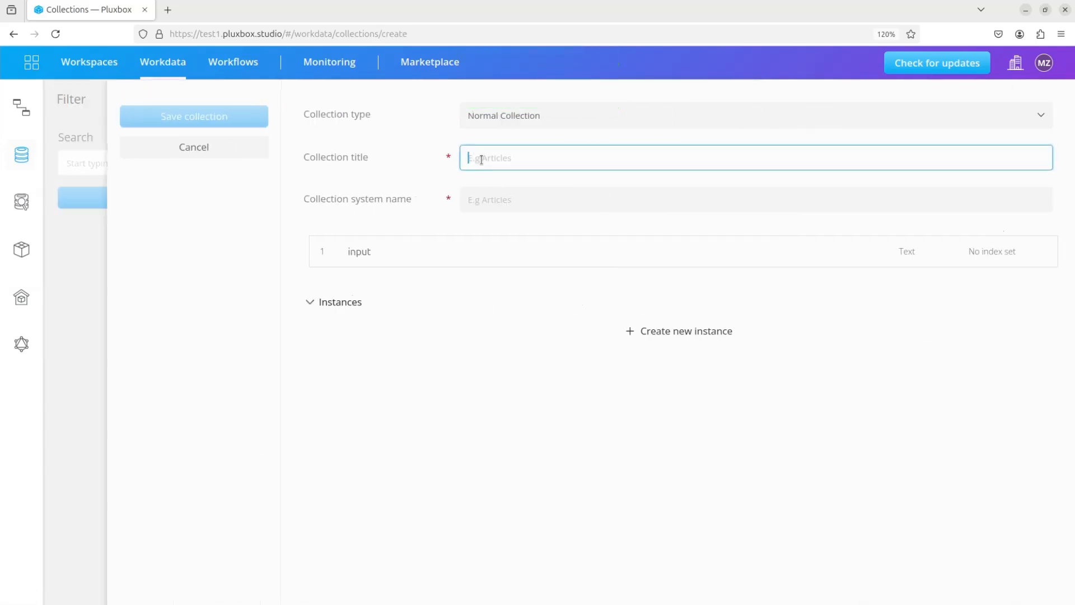
type("Streamer")
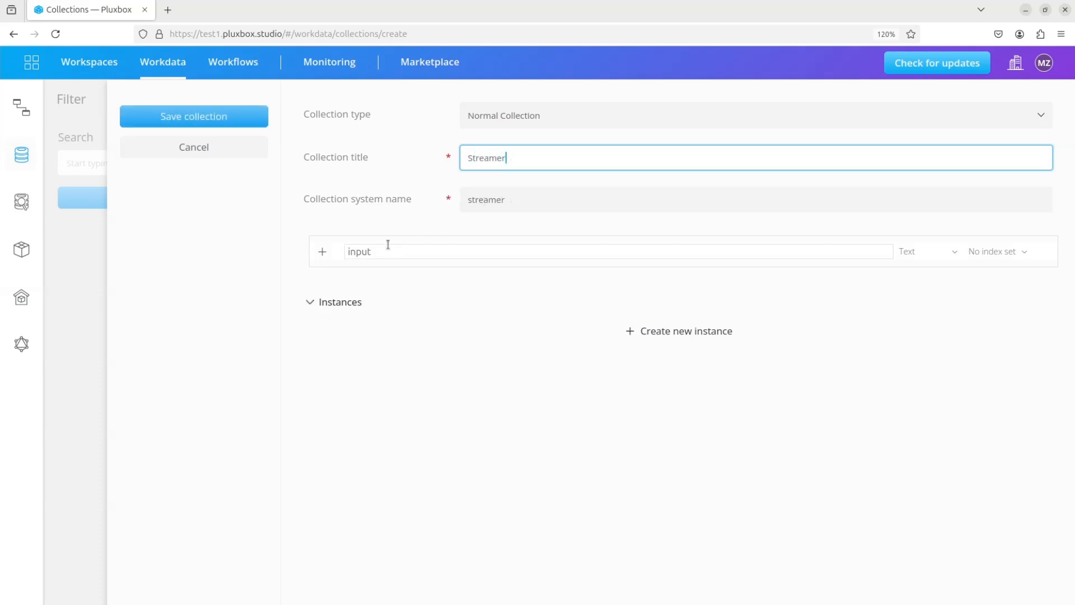
double_click(351, 252)
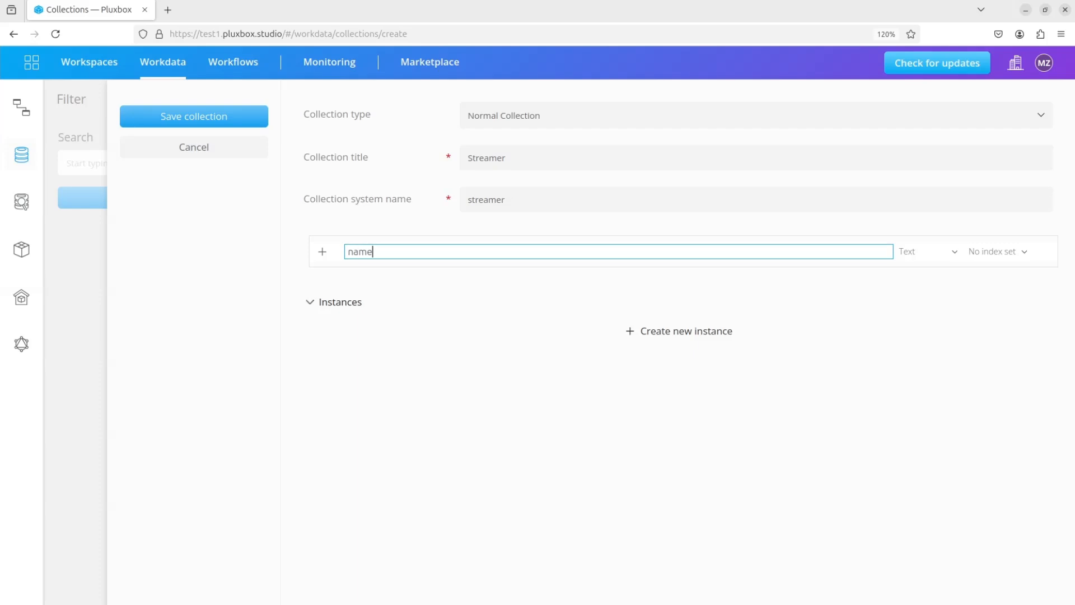
Add a Relation field named "TVshows" to the Streamer collection and save the collection
left_click(338, 264)
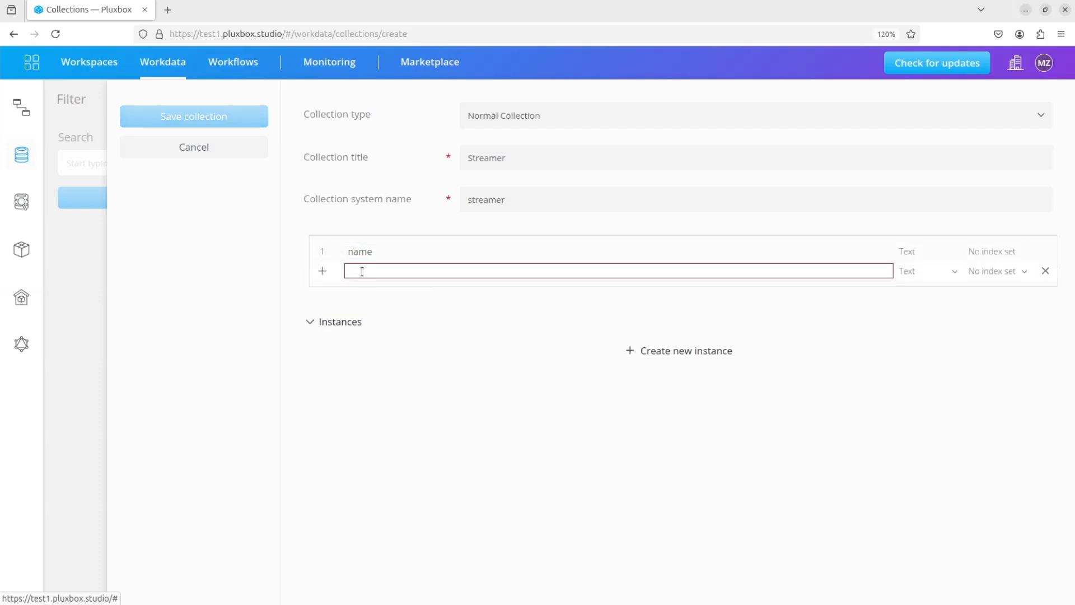
type("TVshows")
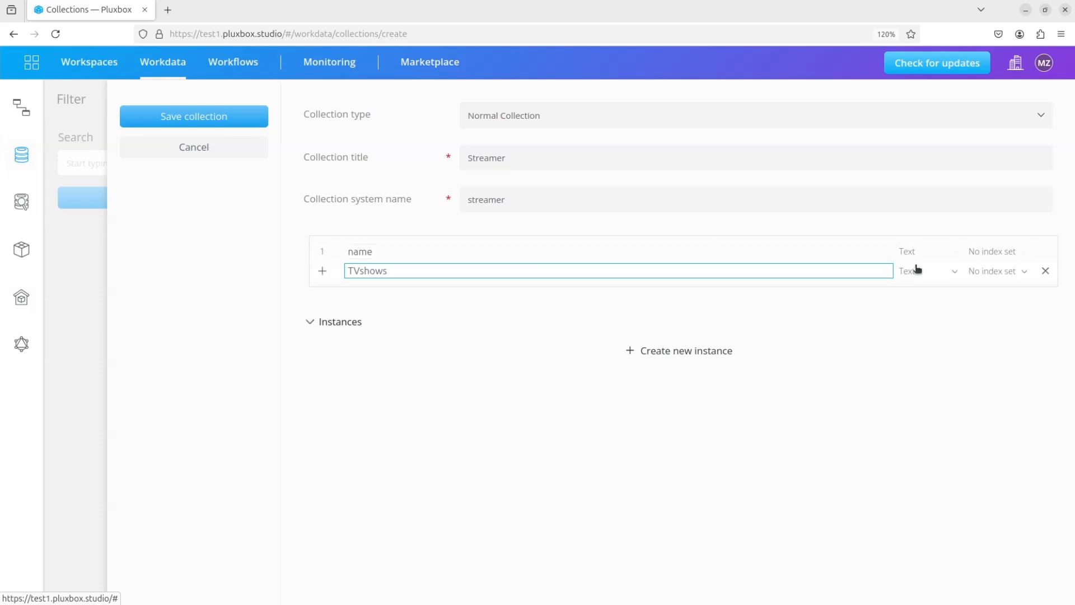
left_click(917, 270)
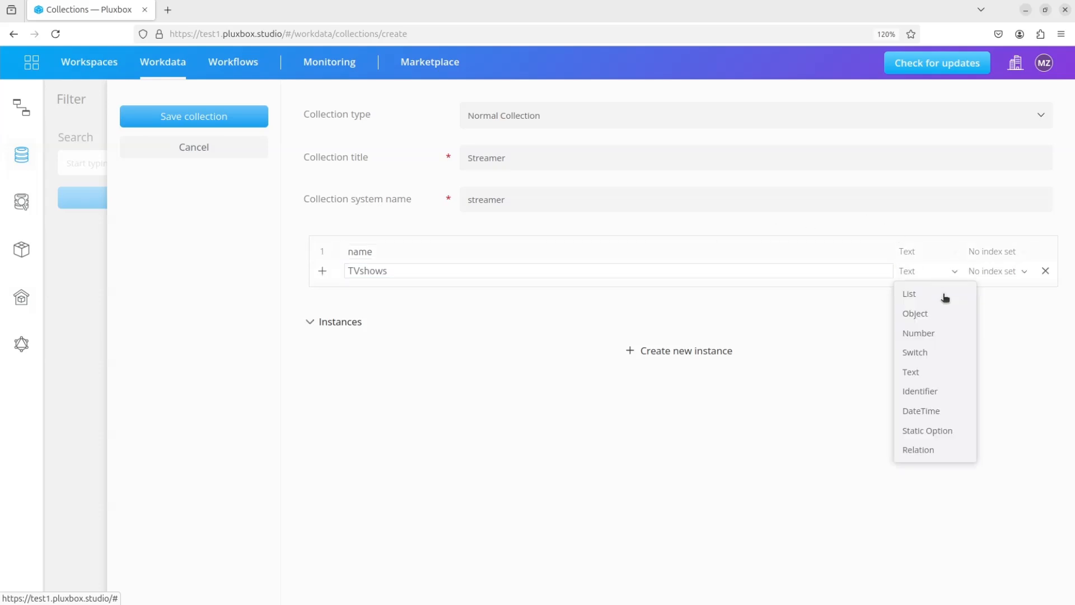
left_click(907, 446)
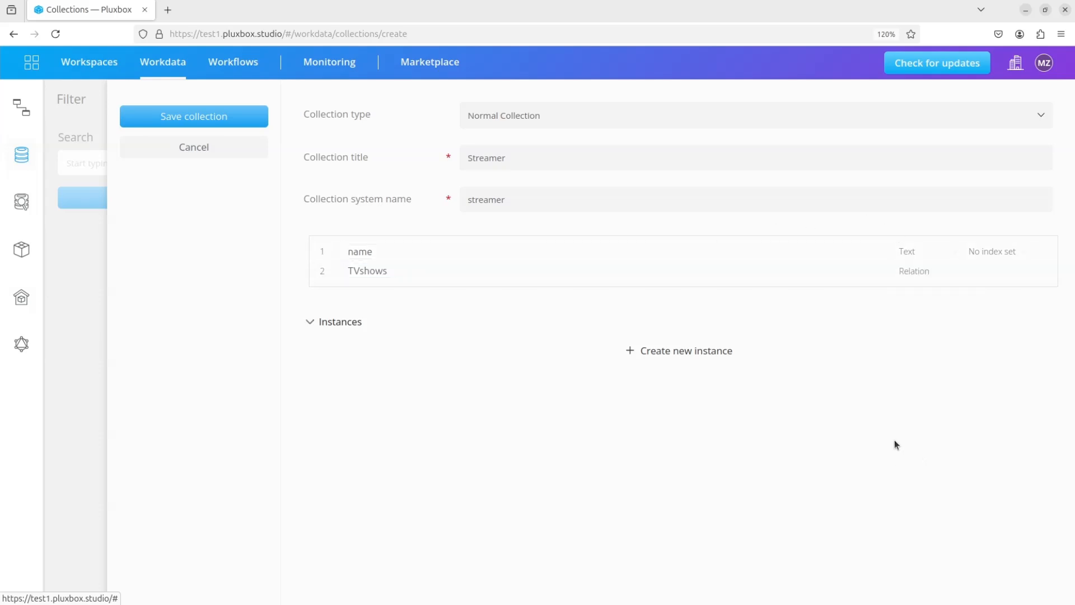
left_click(172, 117)
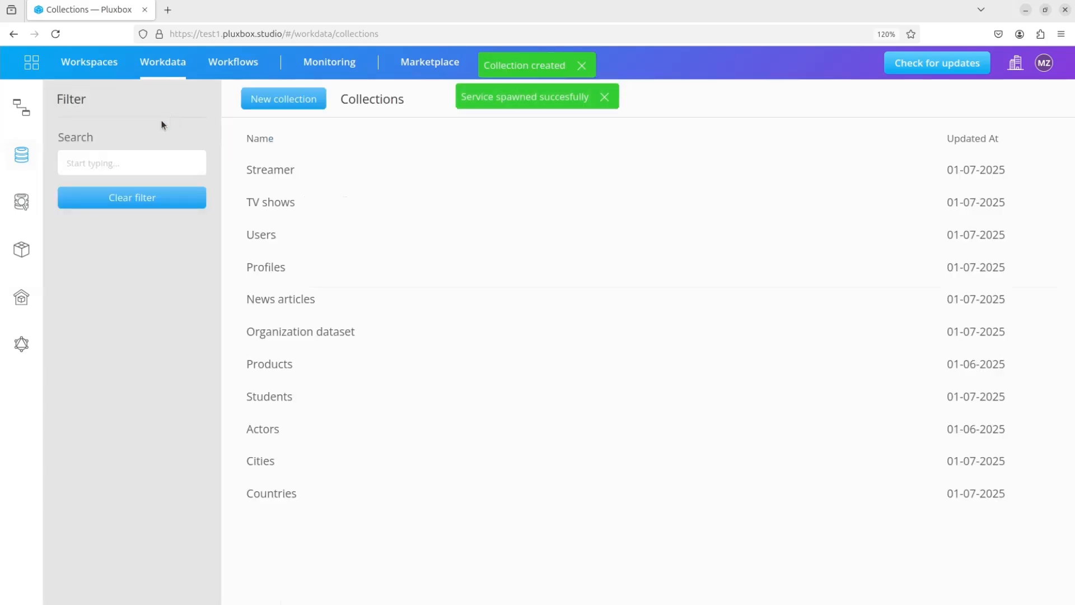
Arrange the overlapping Streamer and TV shows collections side by side in the workdata overview, with Streamer to the left of TV shows
left_click(20, 108)
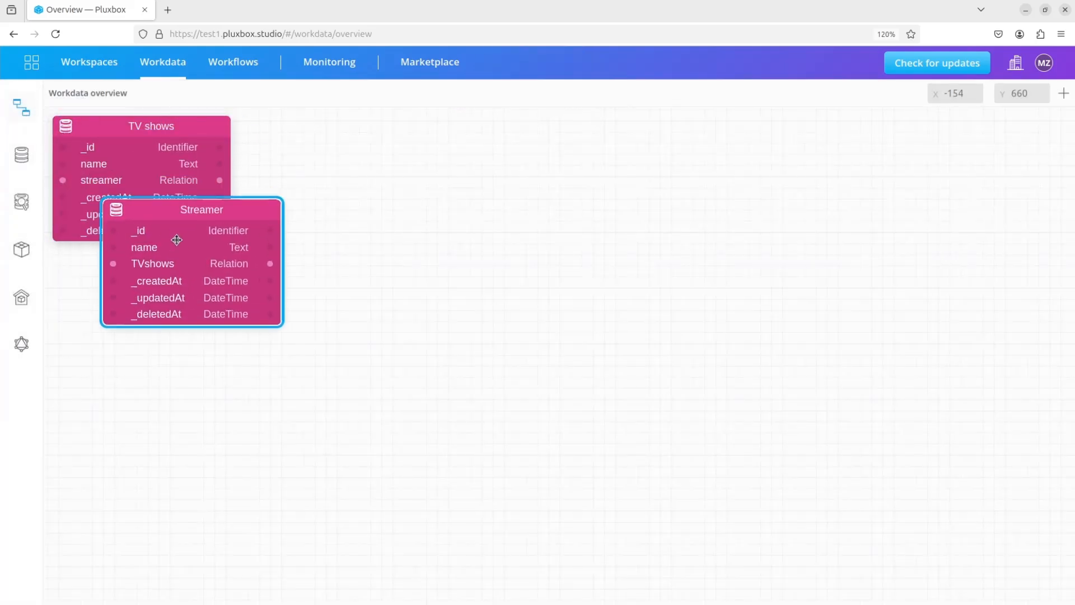
left_click_drag(151, 176, 475, 301)
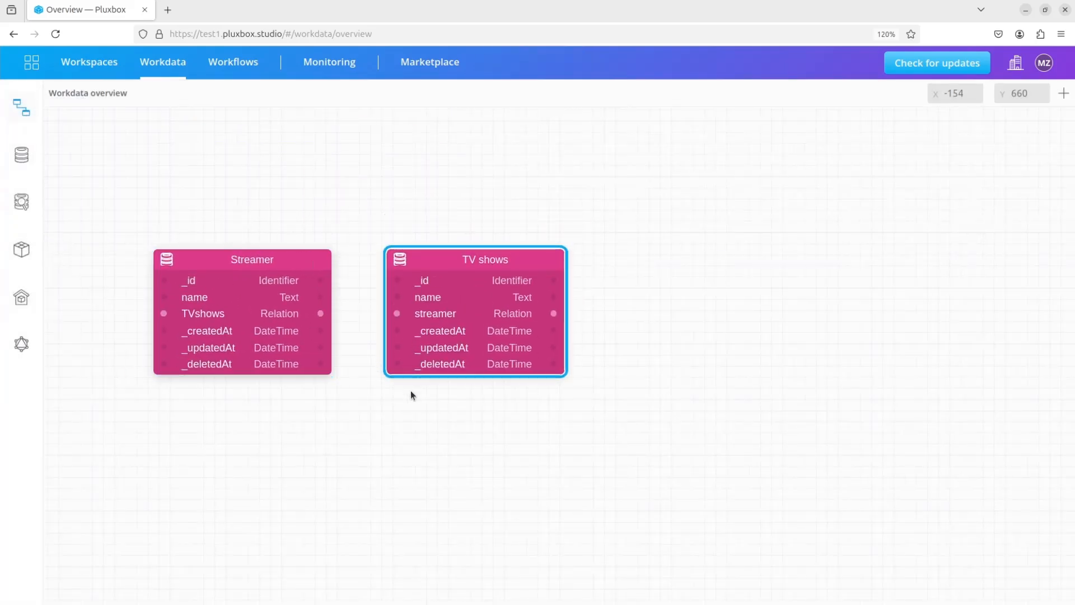
left_click(387, 410)
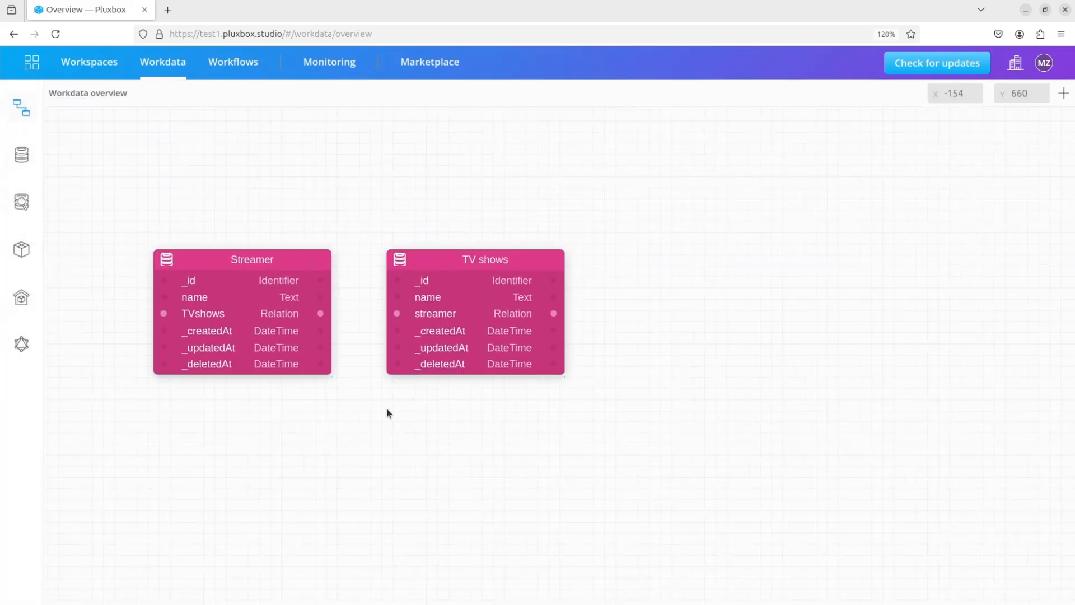
Create simple stitches from TV shows.streamer to Streamer._id and from Streamer.TVshows to TV shows._relation_streamer_data
left_click_drag(396, 314, 324, 280)
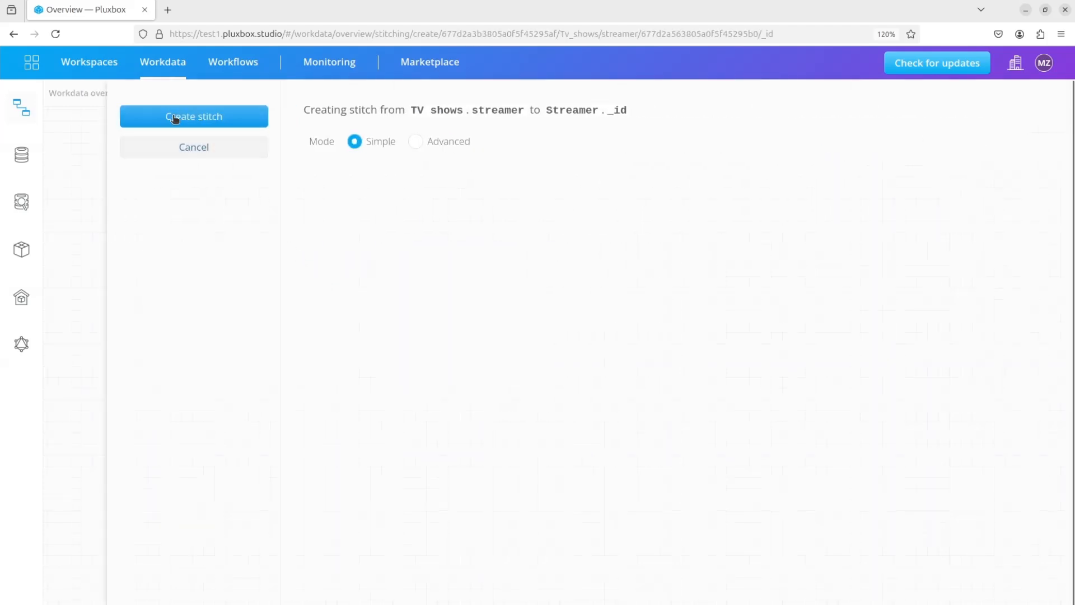
left_click(175, 116)
left_click(323, 315)
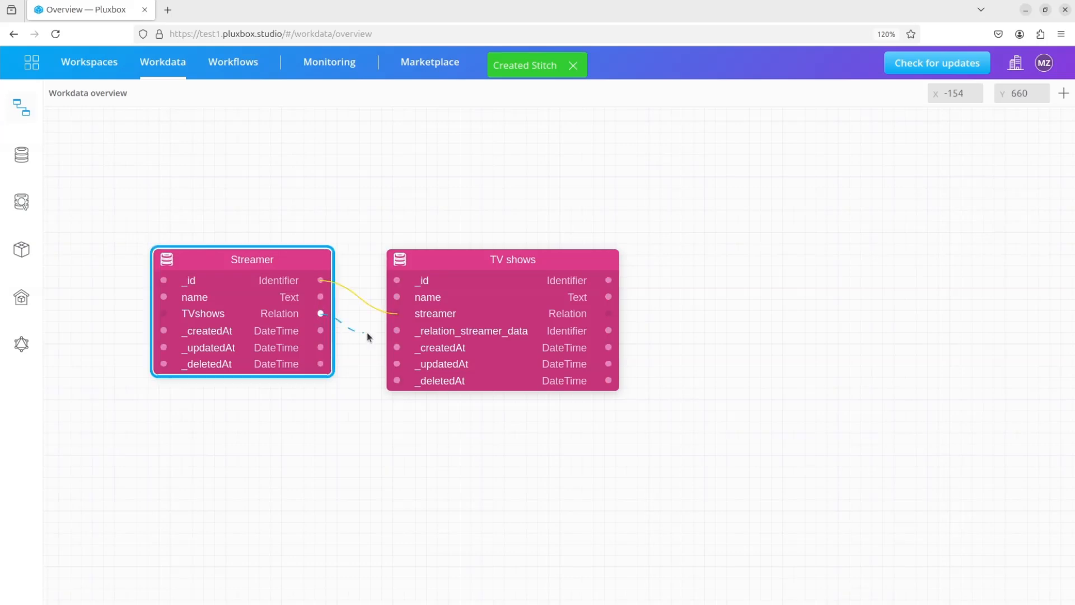
left_click_drag(398, 335, 396, 332)
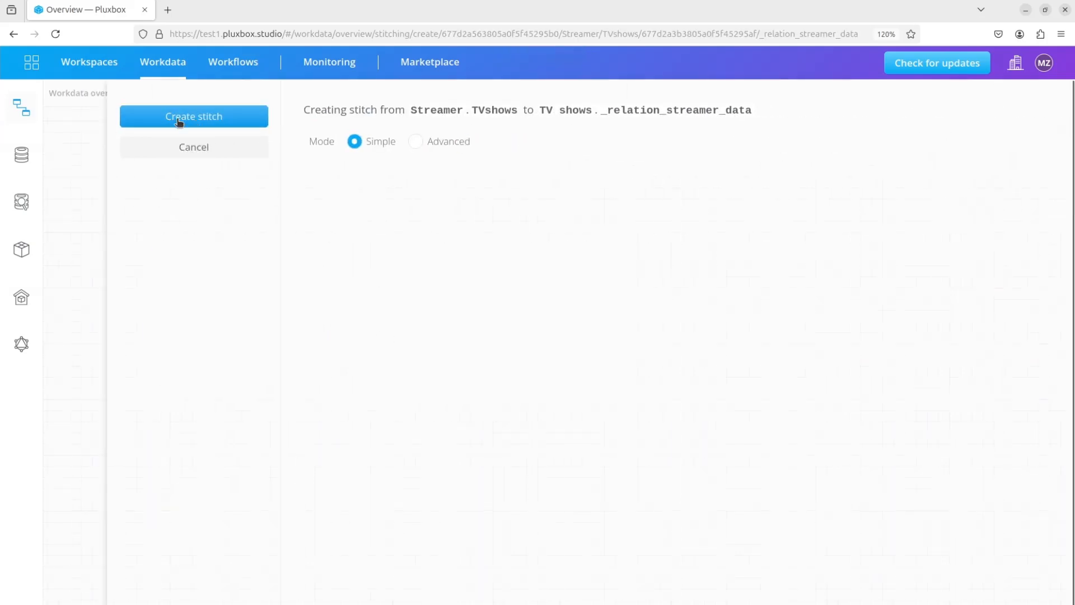
left_click(178, 116)
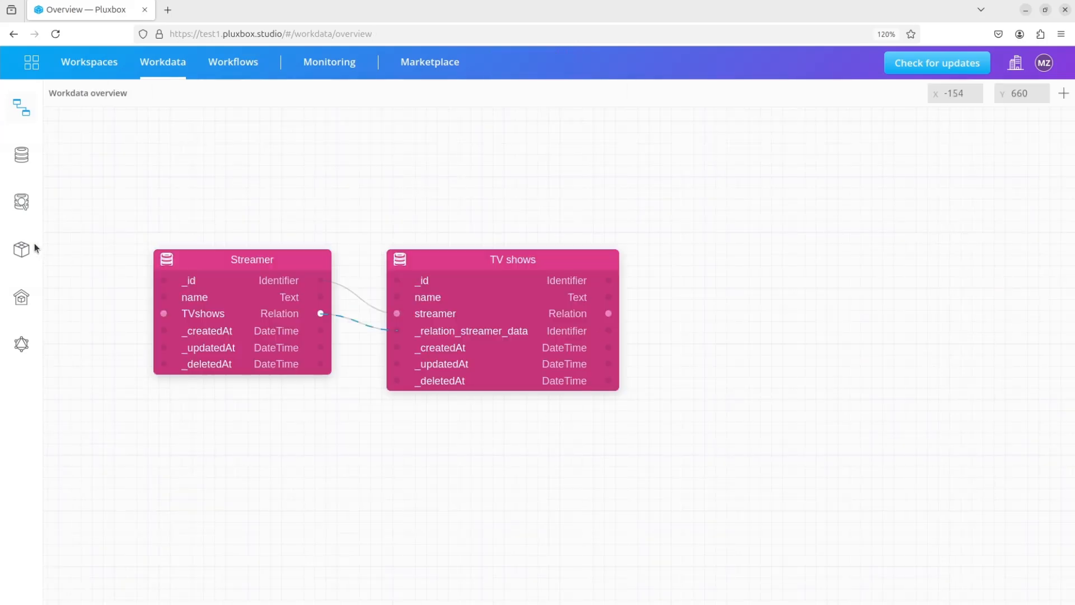
Add a record named "Silo" to the TV shows collection in the data explorer
left_click(21, 202)
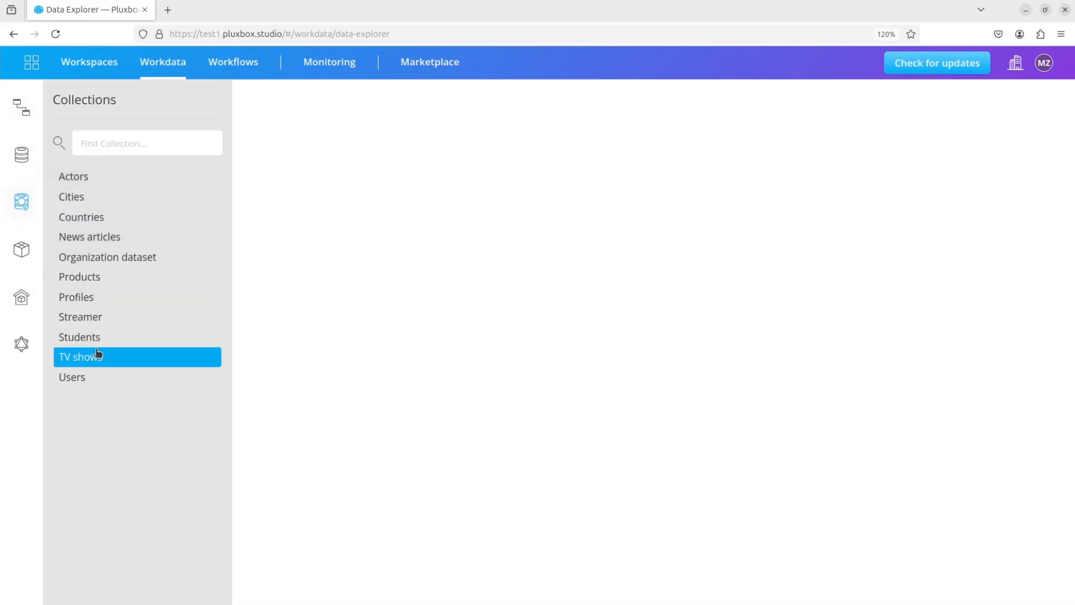
left_click(99, 354)
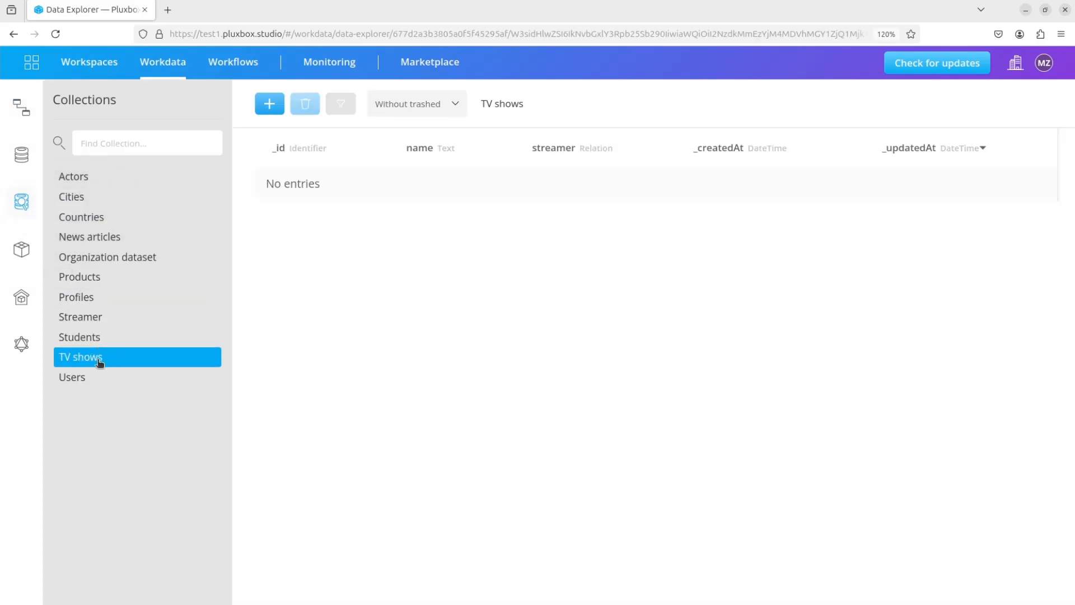
left_click(268, 108)
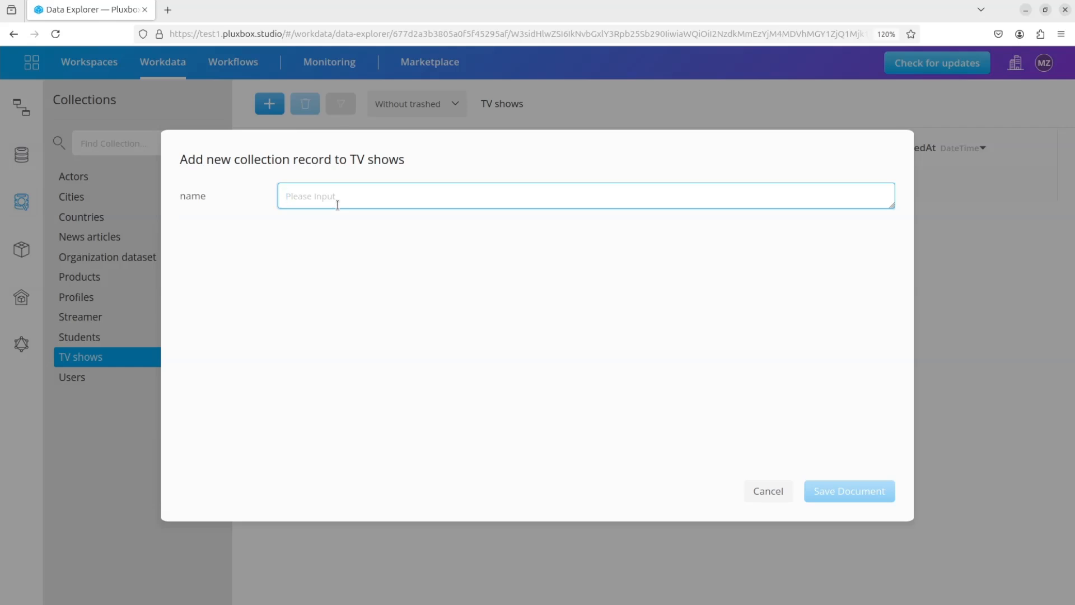
type("s")
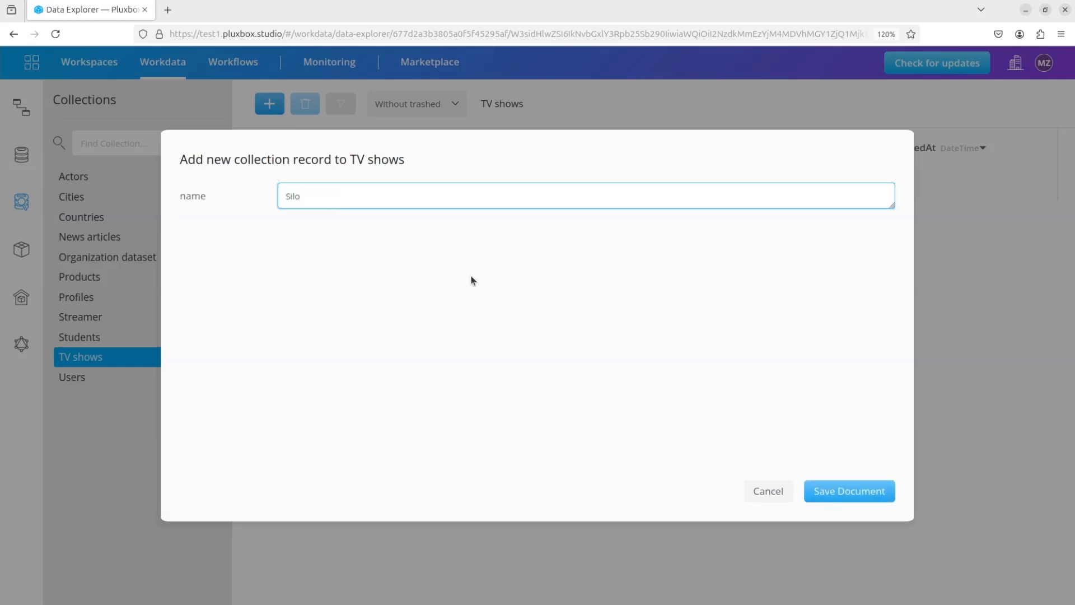
left_click(828, 491)
Add two records to the TV shows collection, named "Severance" and "stranger things"
left_click(270, 103)
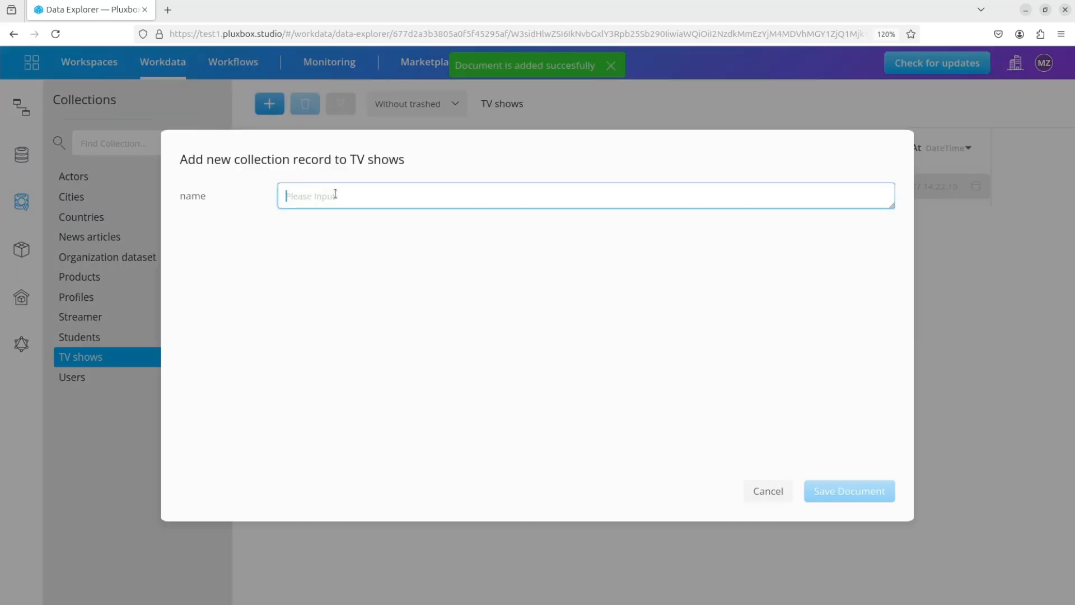
type("Severance")
left_click(869, 491)
left_click(270, 103)
type("stranger things")
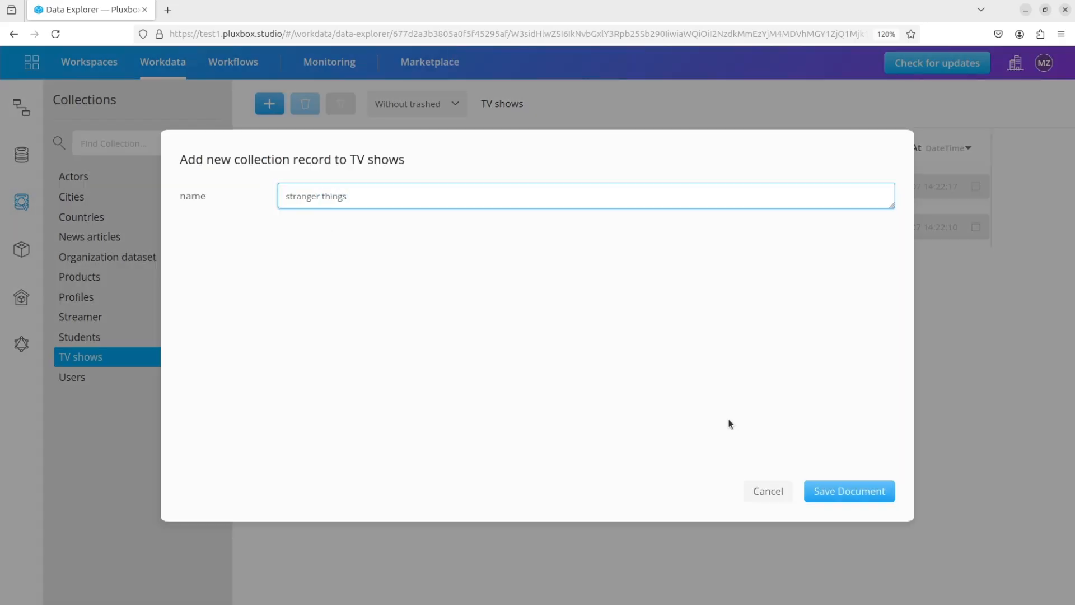
left_click(850, 491)
Add two records to the TV shows collection, named "Disclaimer" and "Killing Eve"
left_click(269, 103)
type("Dis")
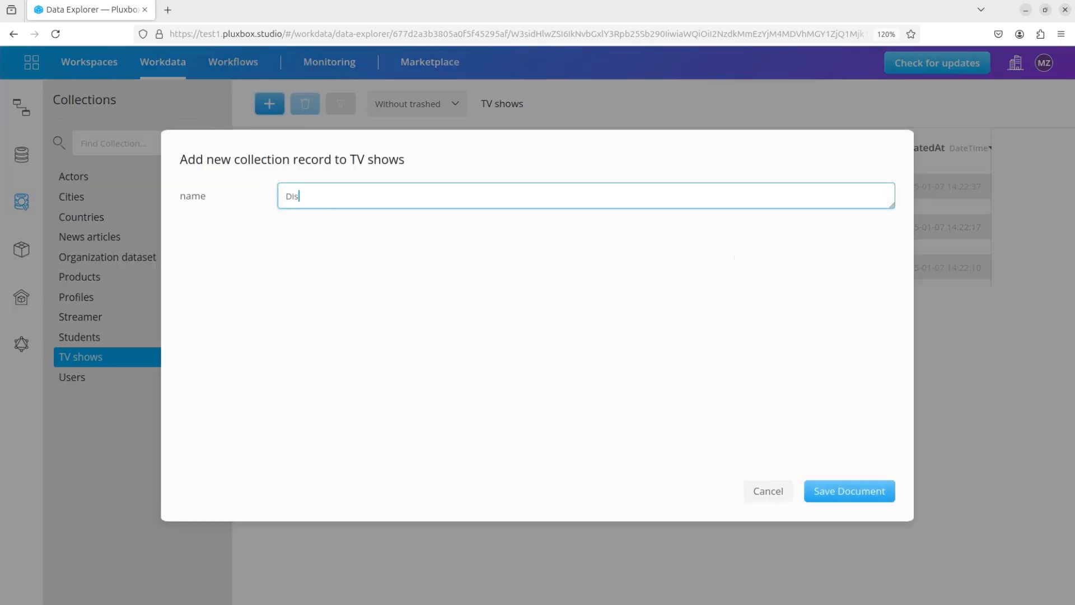
type("claimer")
left_click(850, 491)
left_click(269, 103)
type("Ki")
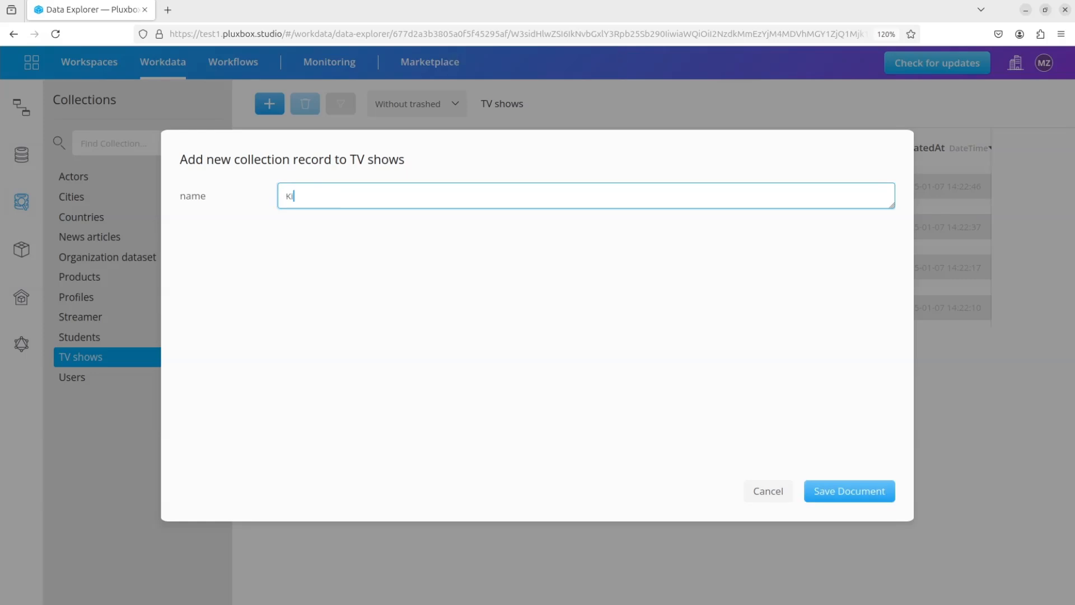
type("lling Eve")
left_click(849, 491)
Add two records to the TV shows collection, named "Ted Lasso" and "House of the dragon"
left_click(270, 104)
type("Ted ")
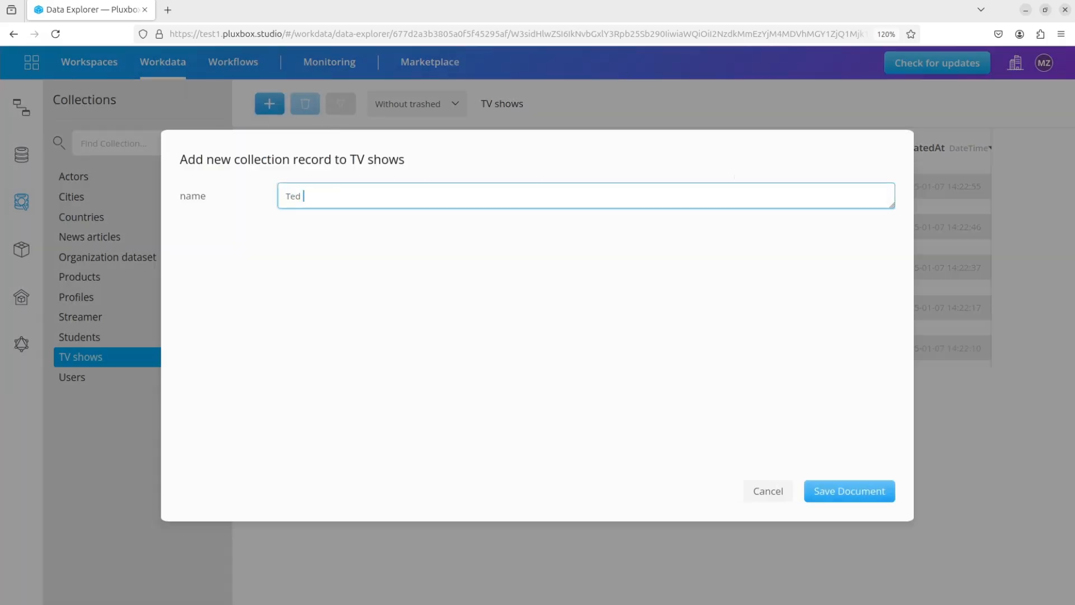
type("Lasso")
left_click(849, 491)
left_click(269, 103)
type("Hou")
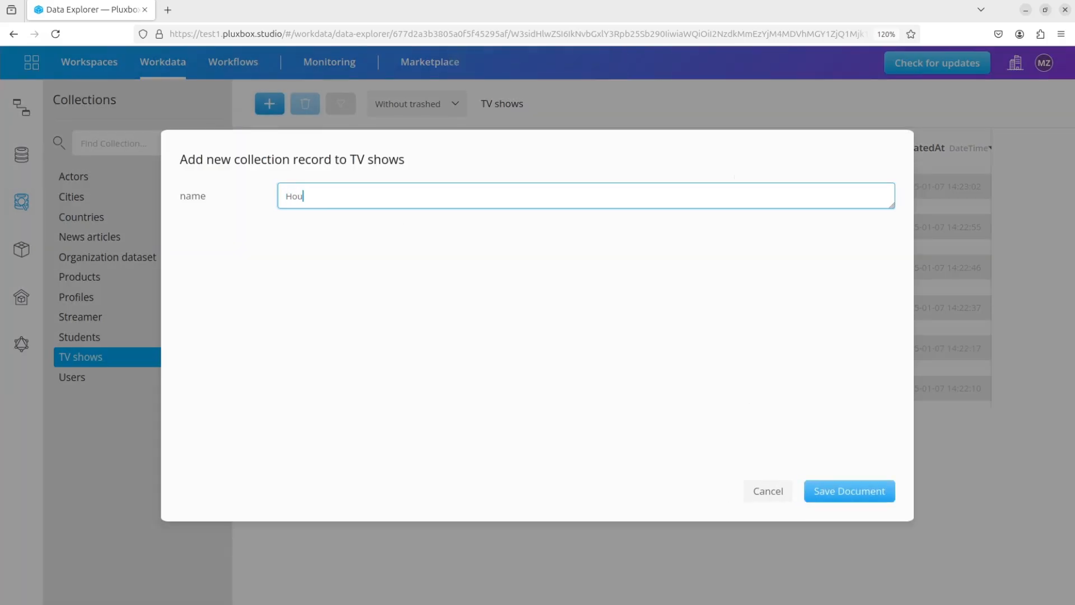
type("se of the dragon")
left_click(850, 491)
Add two records to the TV shows collection, named "The last of us" and "Big little lies"
left_click(270, 104)
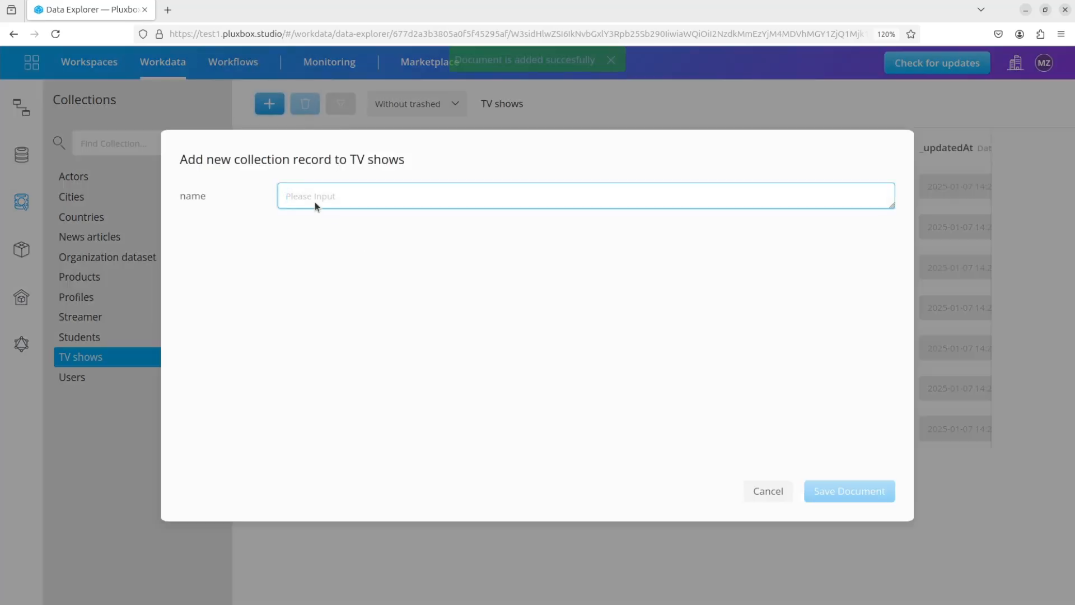
type("The last of us")
left_click(849, 491)
left_click(270, 103)
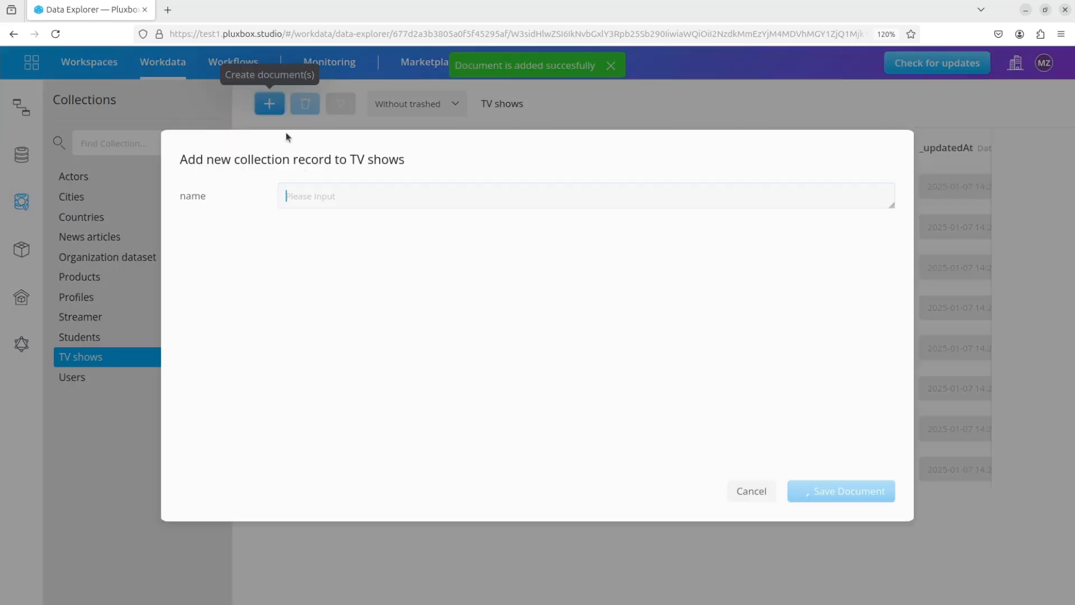
type("Big little lies")
left_click(850, 491)
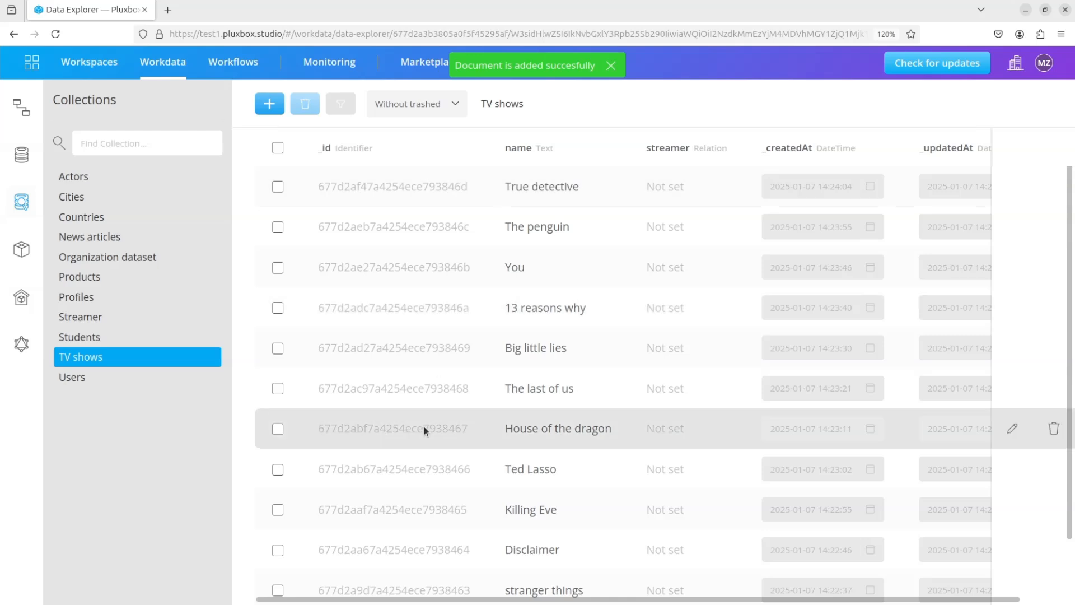
Add a record named "Apple TV+" to the Streamer collection
left_click(84, 318)
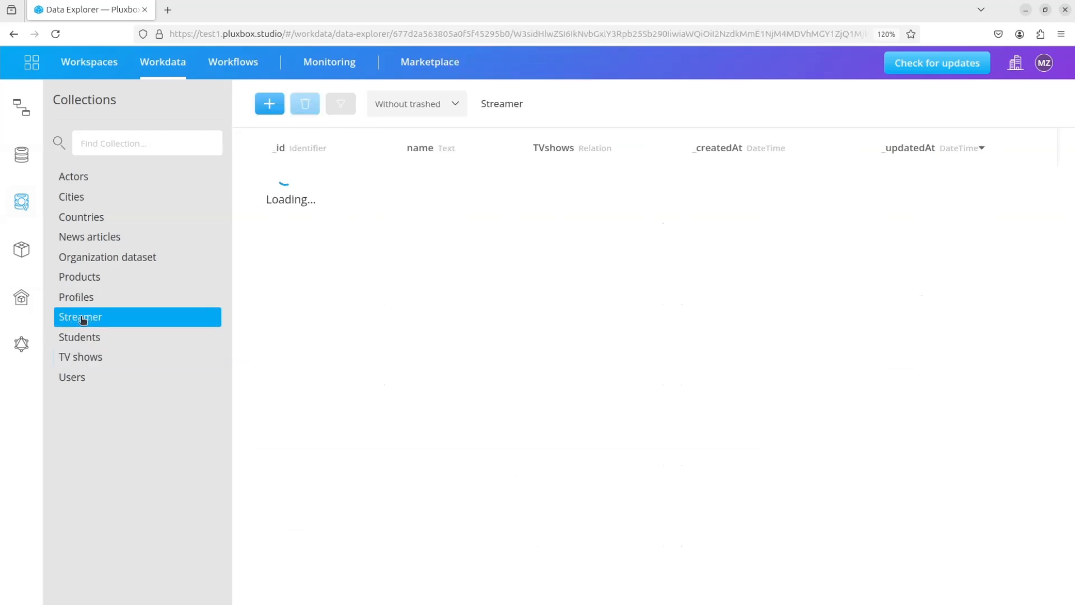
left_click(269, 104)
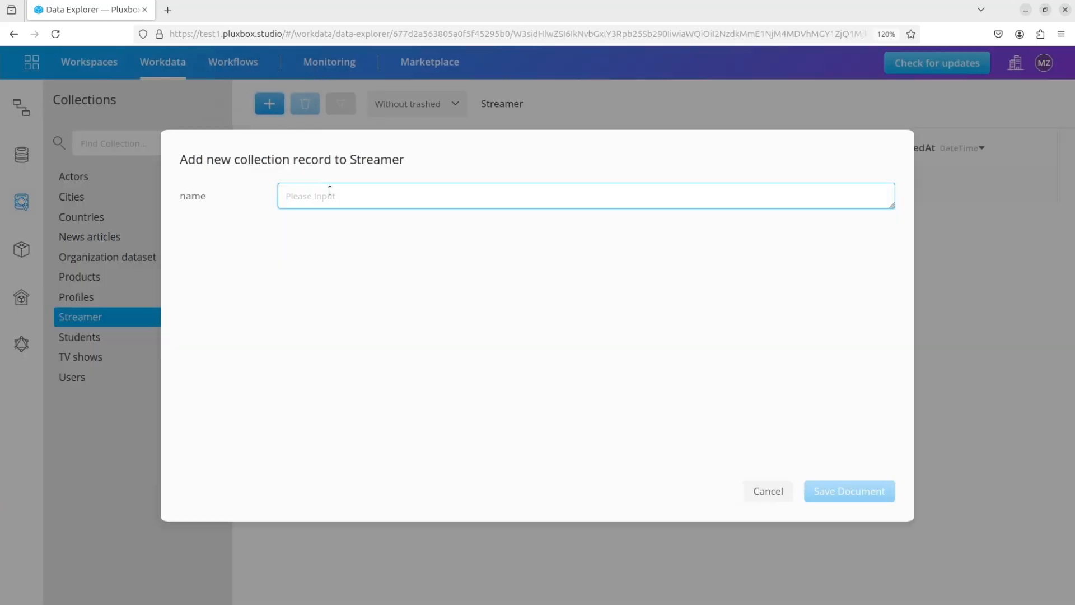
type("Apple TV")
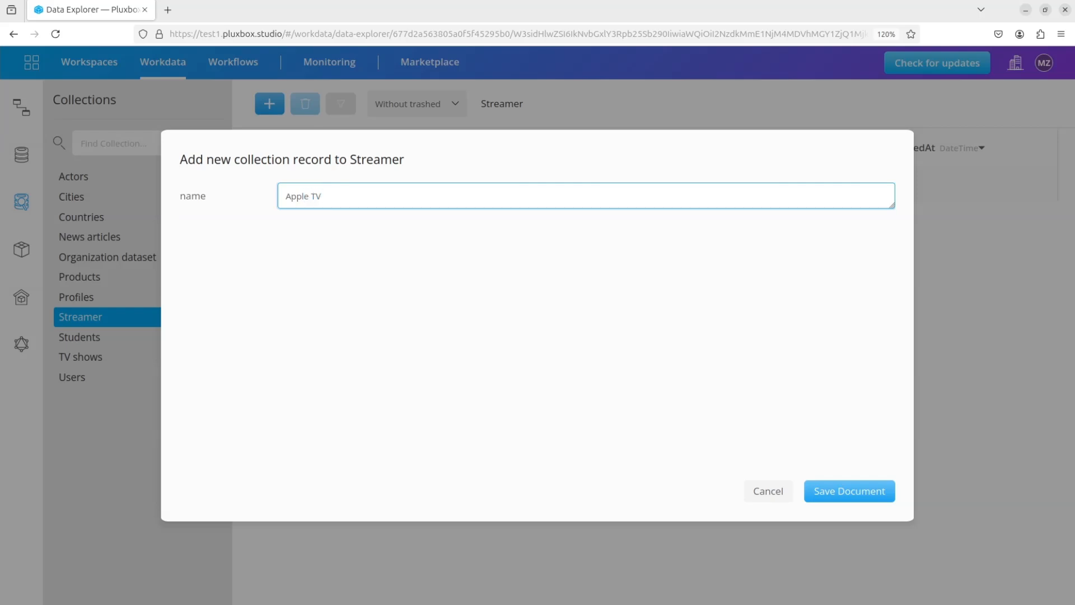
type("+")
left_click(818, 492)
Add two records to the Streamer collection, named "HBO" and "Netflix"
left_click(270, 104)
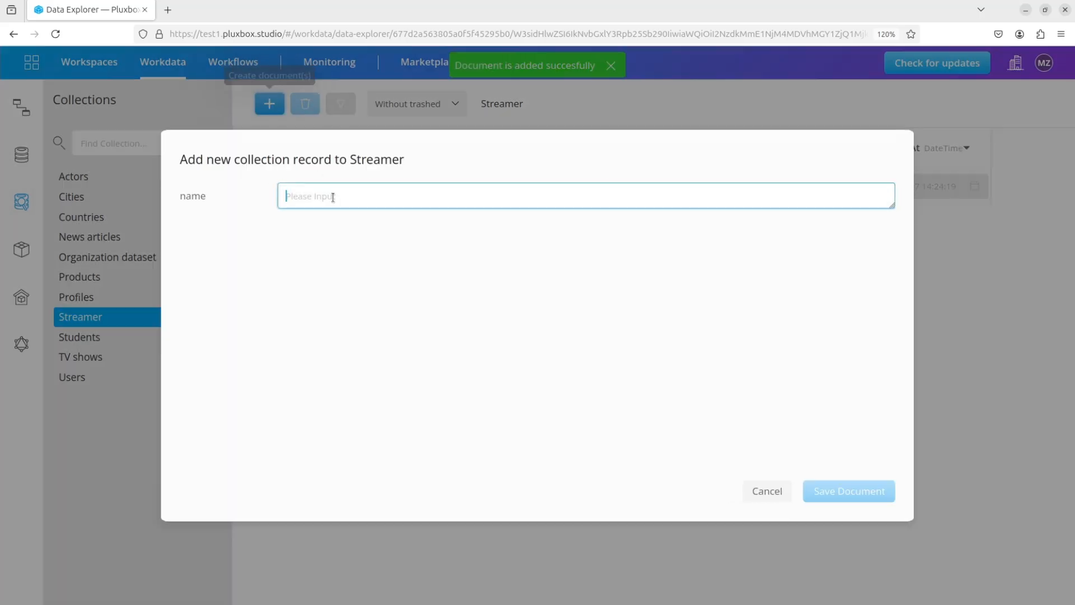
type("HBO")
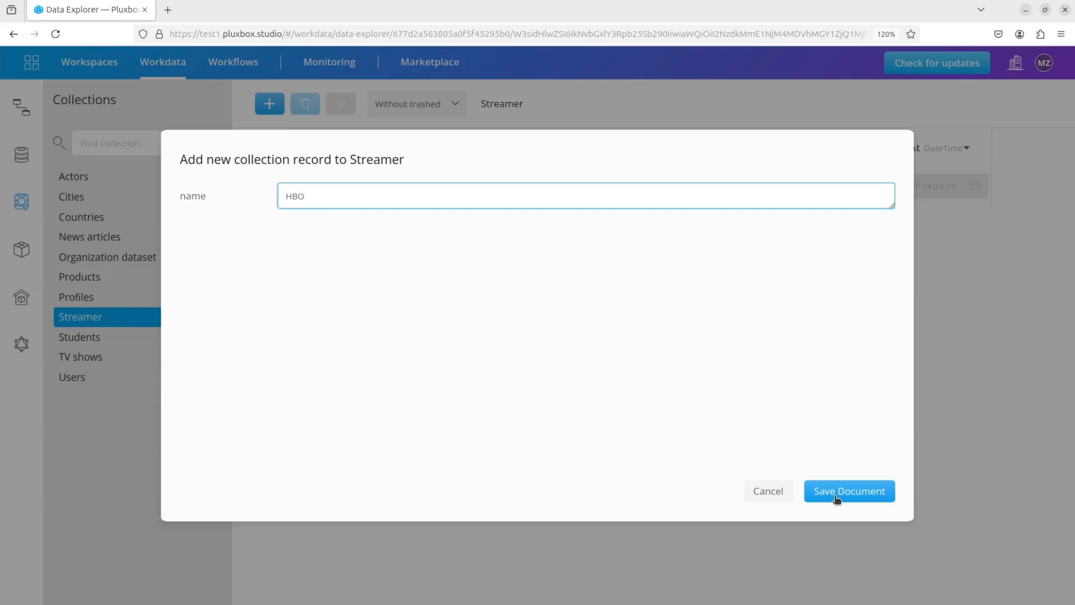
left_click(846, 491)
left_click(269, 104)
type("Ne")
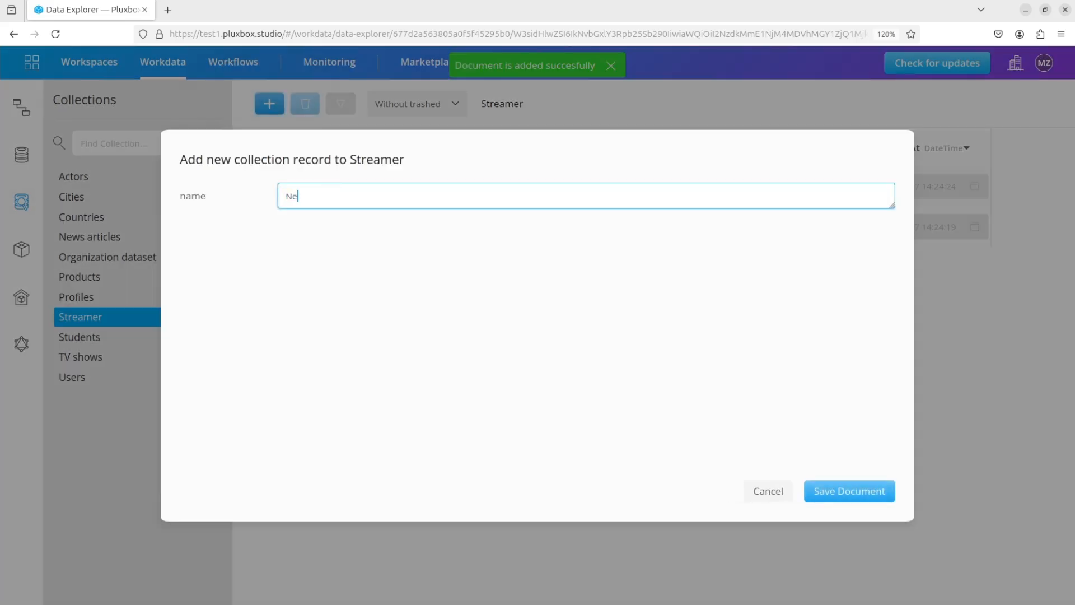
type("tflix")
left_click(827, 491)
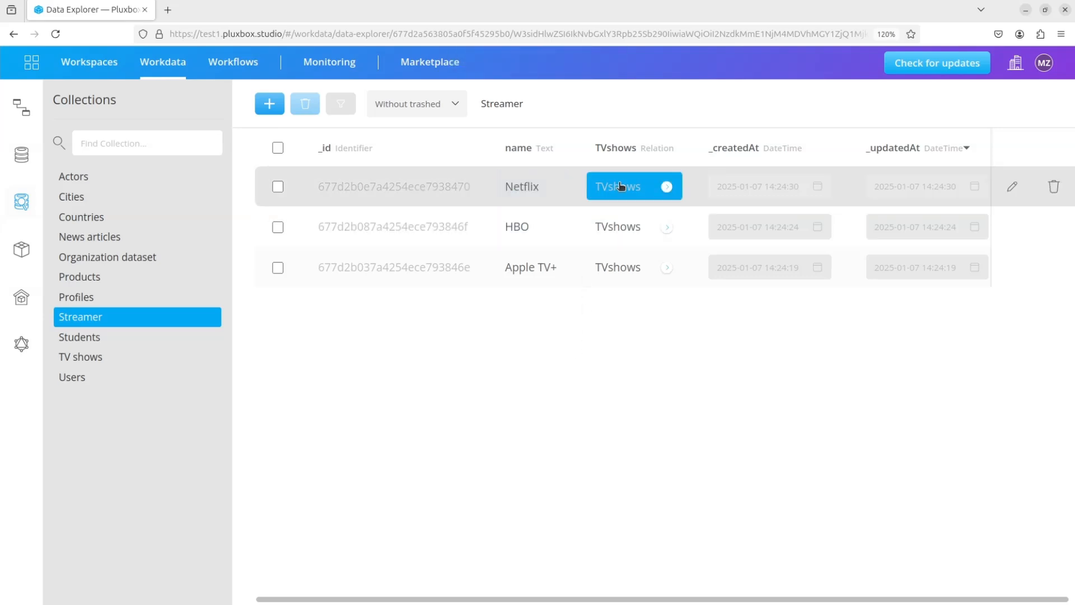
Copy the Netflix record's identifier from Streamer and set it as _relation_streamer_data for the TV shows "You" and "13 reasons why"
left_click_drag(318, 186, 474, 196)
key("ctrl+c")
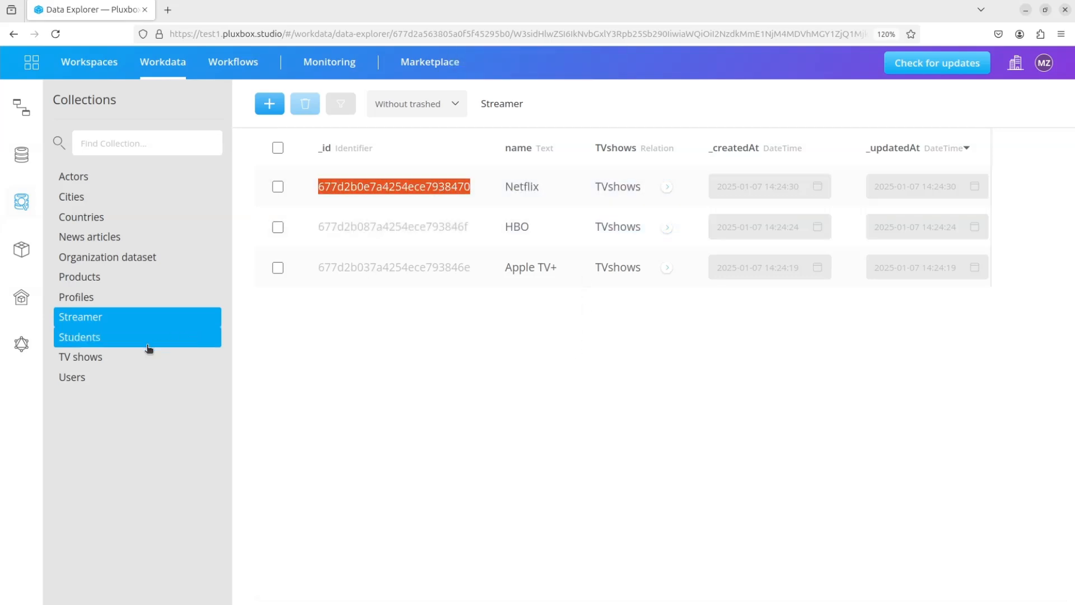
left_click(87, 357)
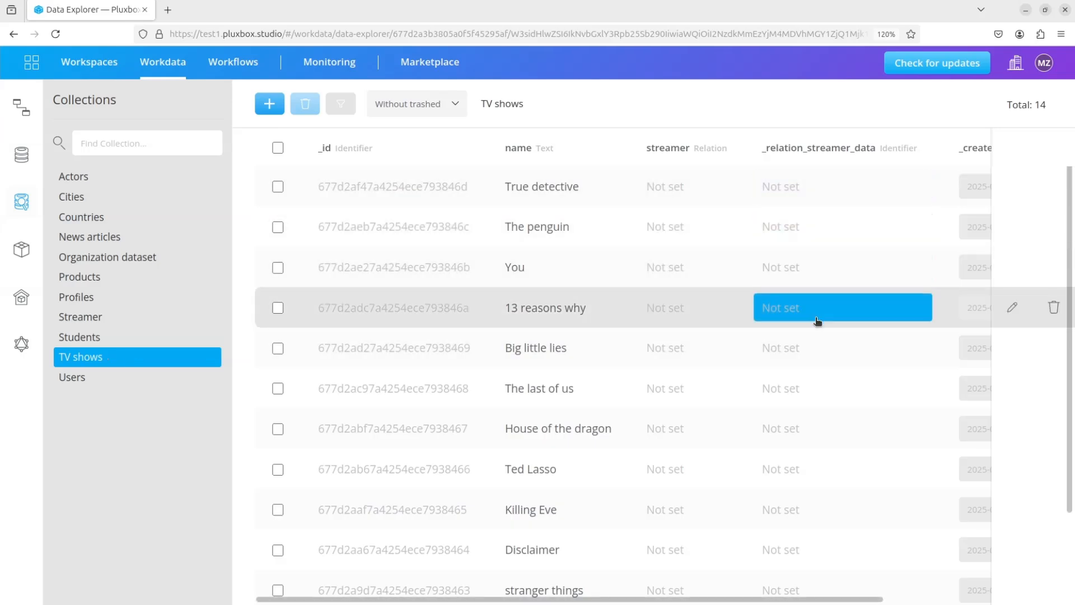
left_click(809, 267)
key("ctrl+v")
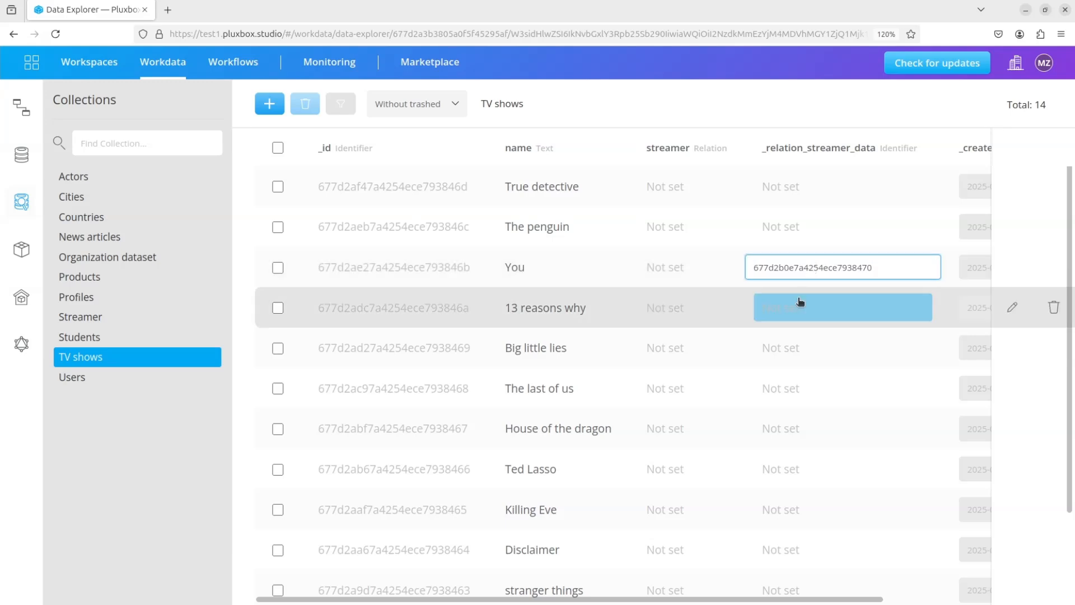
left_click(800, 303)
key("ctrl+v")
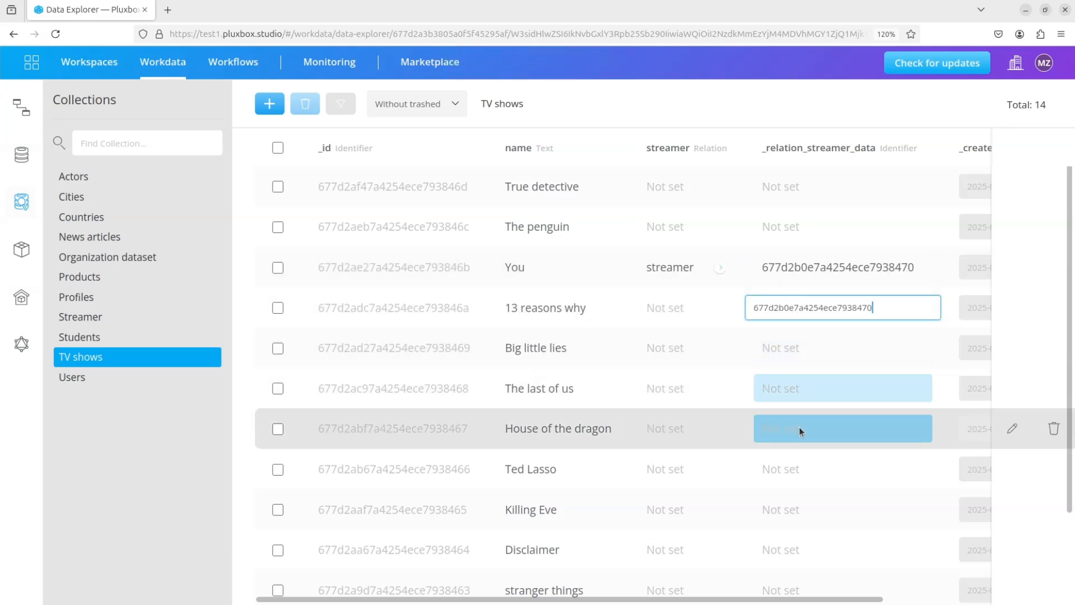
Set the Netflix identifier as _relation_streamer_data for the TV shows "Killing Eve" and "stranger things"
left_click(801, 509)
key("ctrl+v")
left_click(785, 586)
key("ctrl+v")
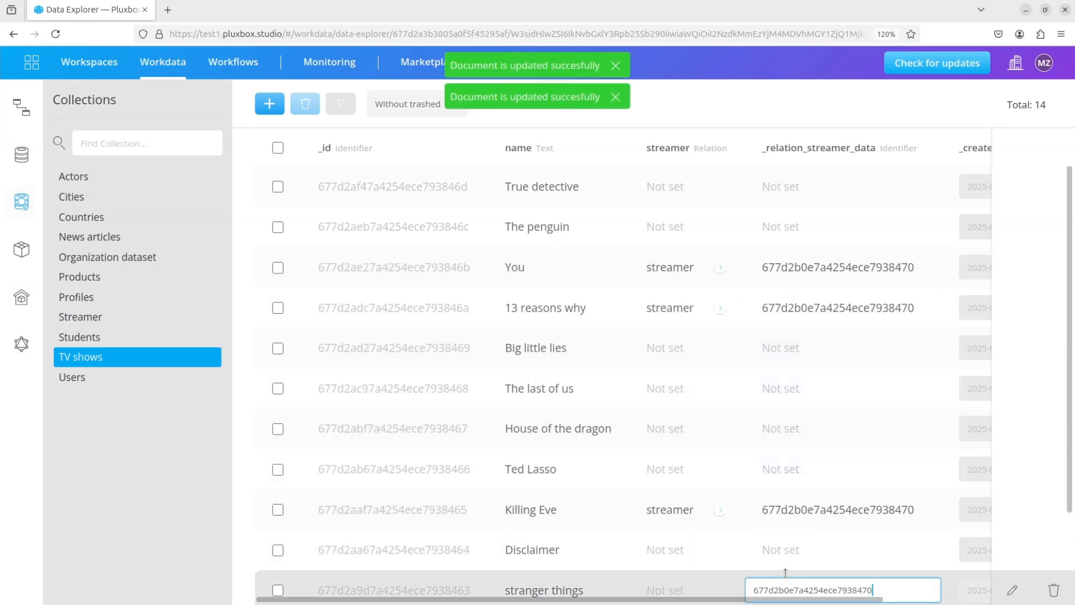
Copy the HBO record's identifier from Streamer and set it as _relation_streamer_data for the TV shows "True detective" and "The penguin"
left_click(127, 314)
left_click_drag(319, 226, 468, 228)
key("ctrl+c")
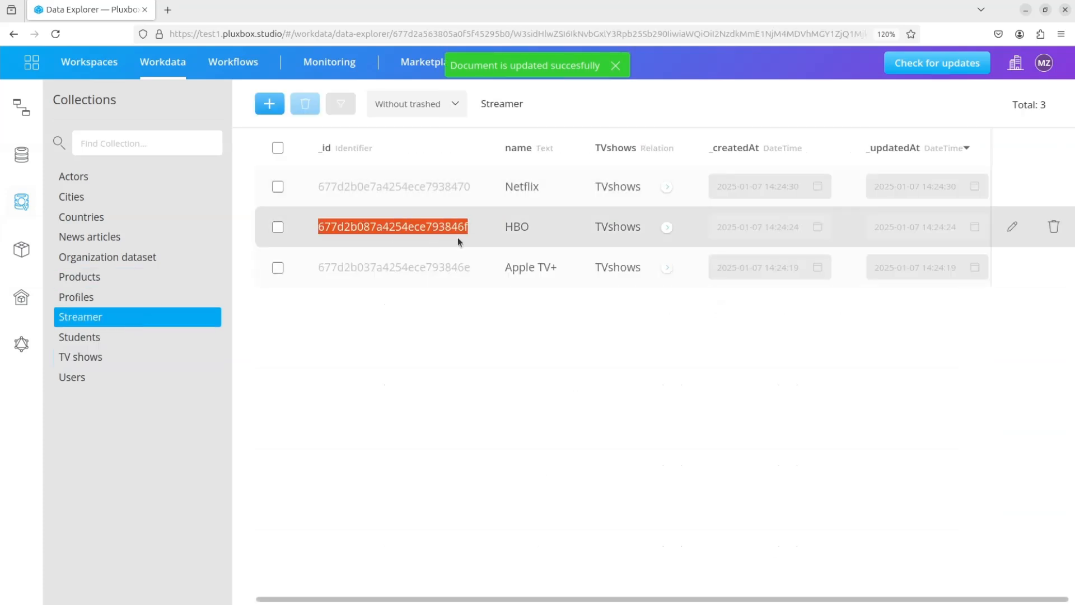
left_click(100, 357)
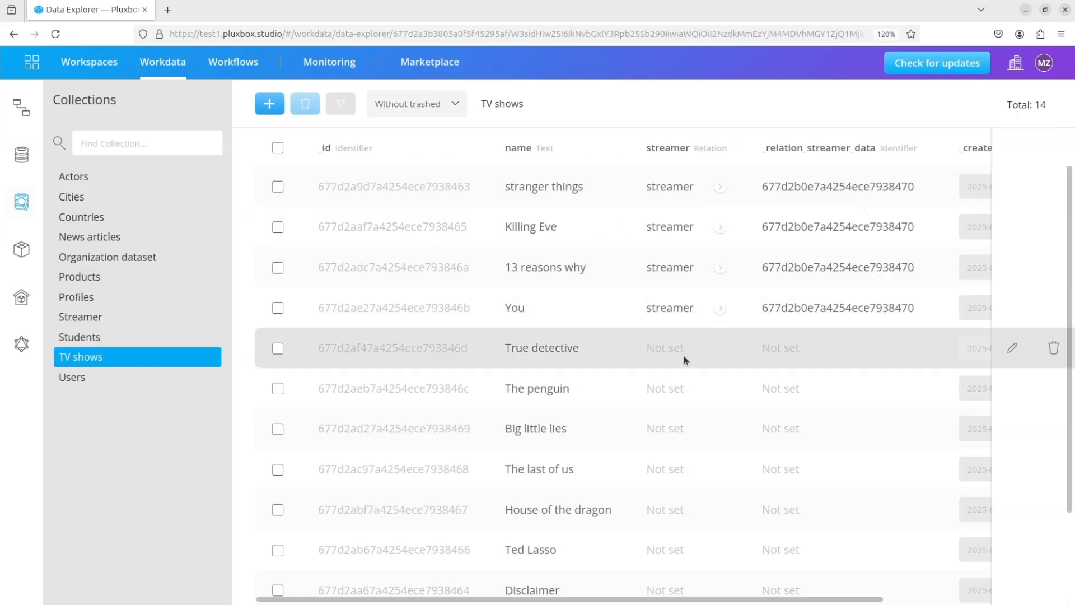
left_click(798, 348)
key("ctrl+v")
left_click(800, 387)
key("ctrl+v")
Set the HBO identifier as _relation_streamer_data for "Big little lies", "The last of us" and "House of the dragon"
left_click(784, 428)
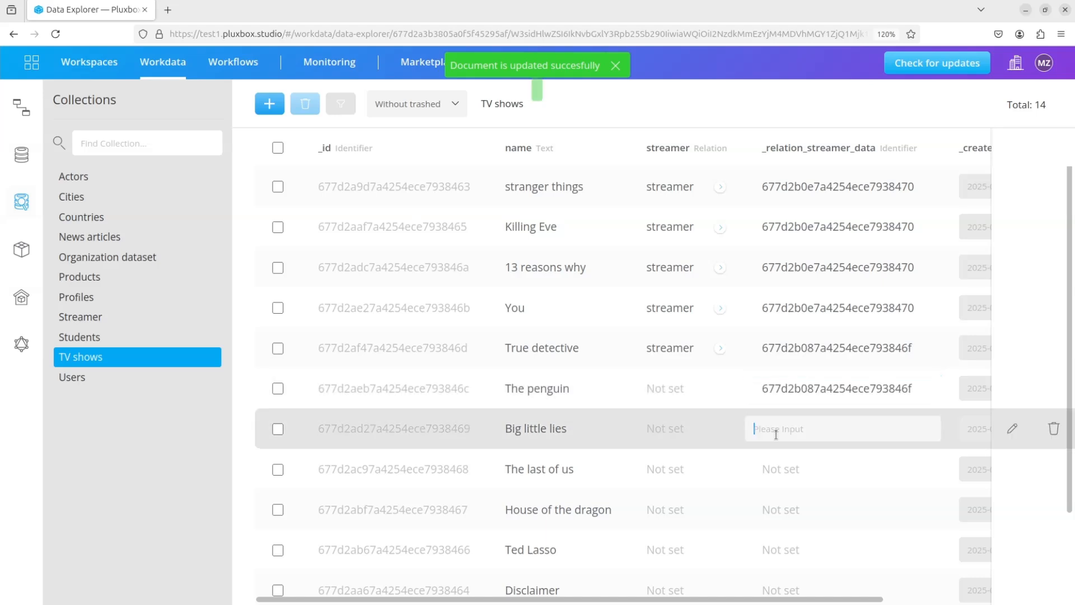
key("ctrl+v")
left_click(779, 468)
key("ctrl+v")
left_click(780, 509)
key("ctrl+v")
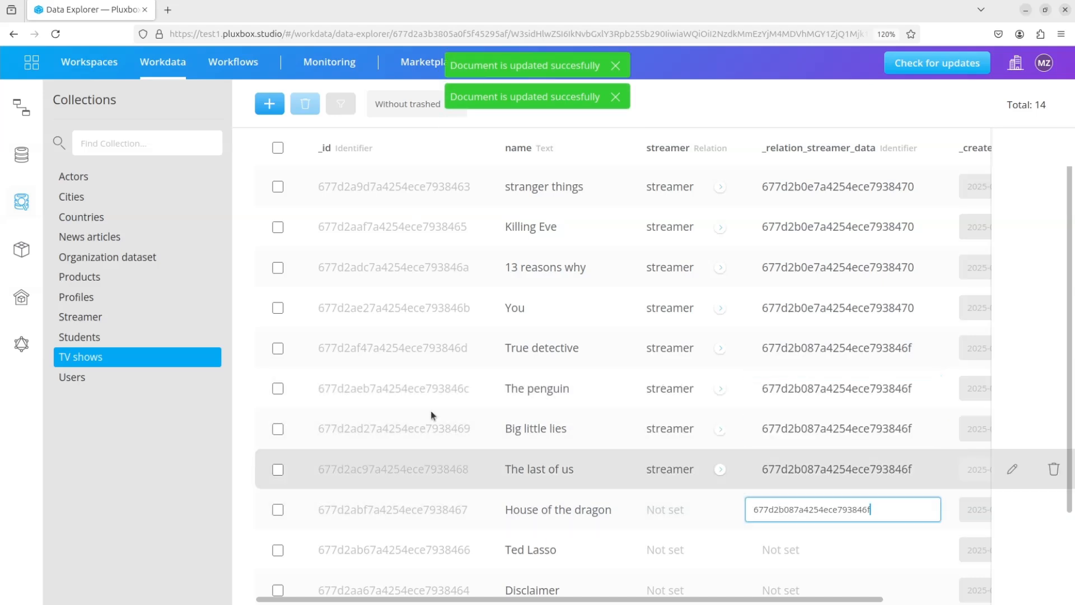
Copy the Apple TV+ record's identifier from Streamer and set it as _relation_streamer_data for the TV shows "Silo" and "Severance"
left_click(185, 317)
left_click_drag(318, 267, 440, 265)
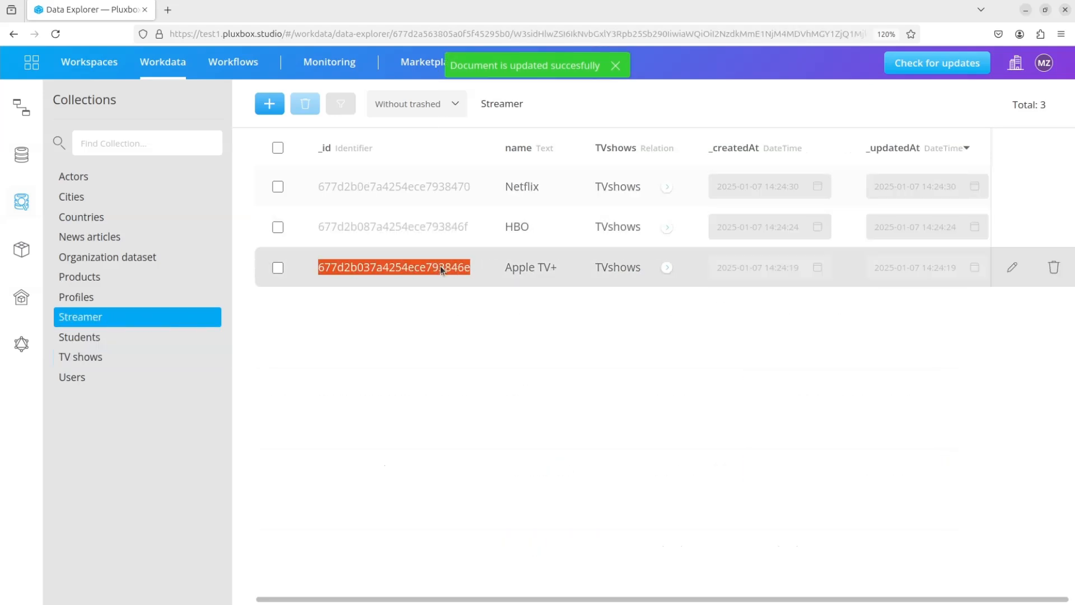
left_click(113, 358)
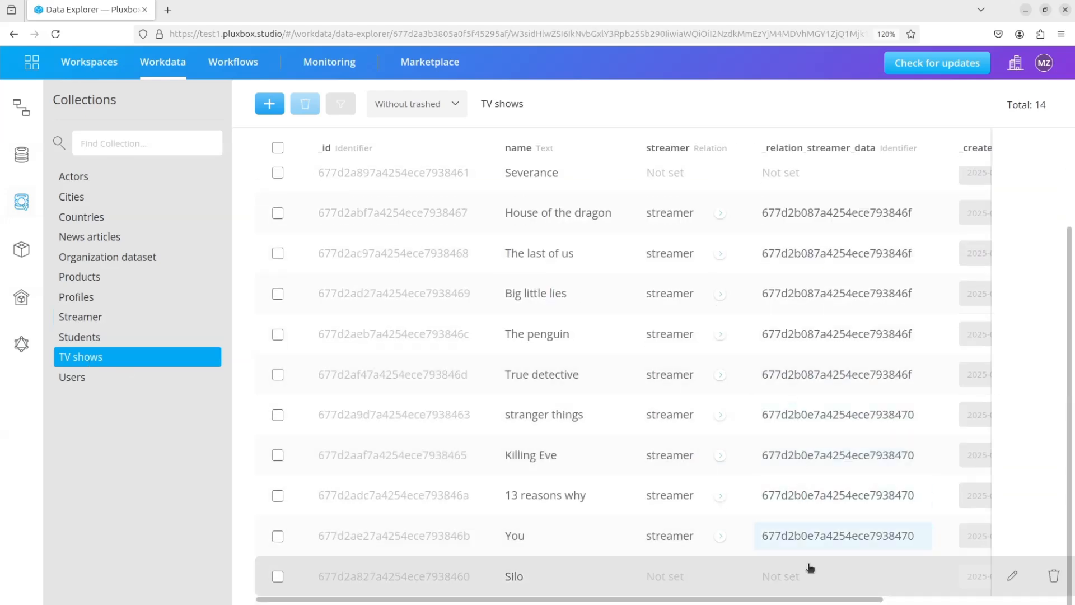
left_click(795, 575)
key("ctrl+v")
scroll(807, 386, "up", 3)
left_click(791, 313)
type("677d2b037a4254ece793846e")
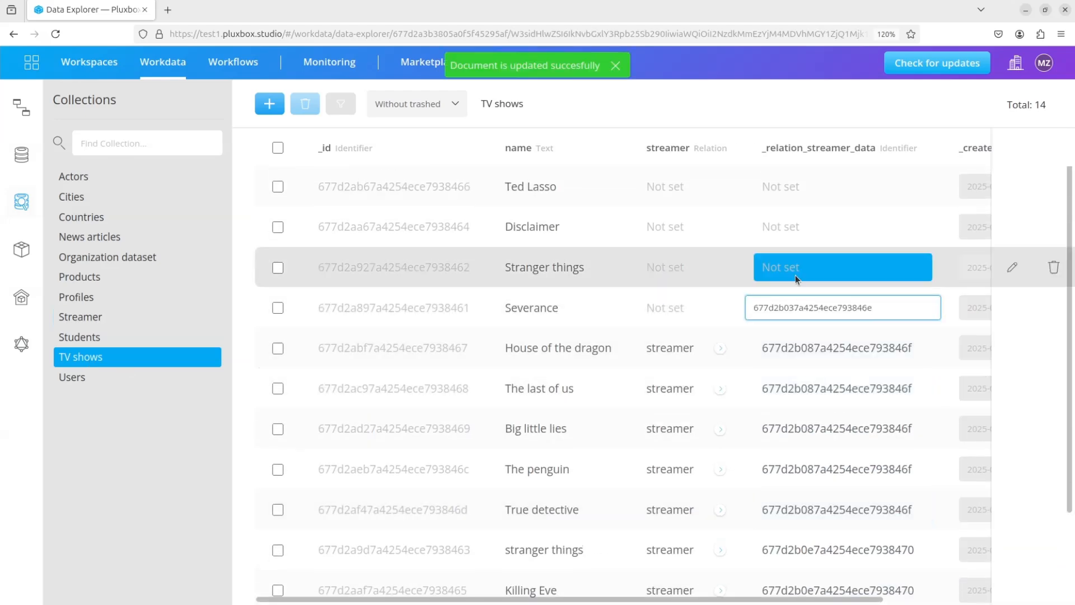
Set the Apple TV+ identifier as _relation_streamer_data for the TV shows "Disclaimer" and "Ted Lasso"
left_click(793, 271)
left_click(785, 232)
type("677d2b037a4254ece793846e")
left_click(787, 190)
type("677d2b037a4254ece793846e")
Set the Netflix identifier as _relation_streamer_data for the capitalised "Stranger things" record
left_click(795, 348)
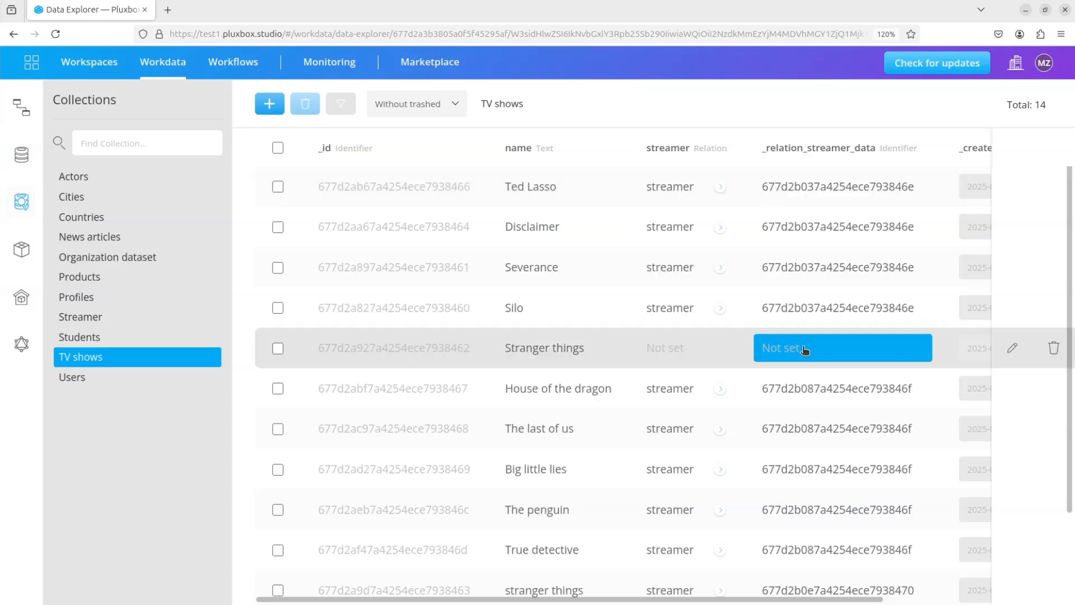
type("677d2b0e7a4254ece7938470")
left_click(389, 377)
scroll(728, 392, "down", 3)
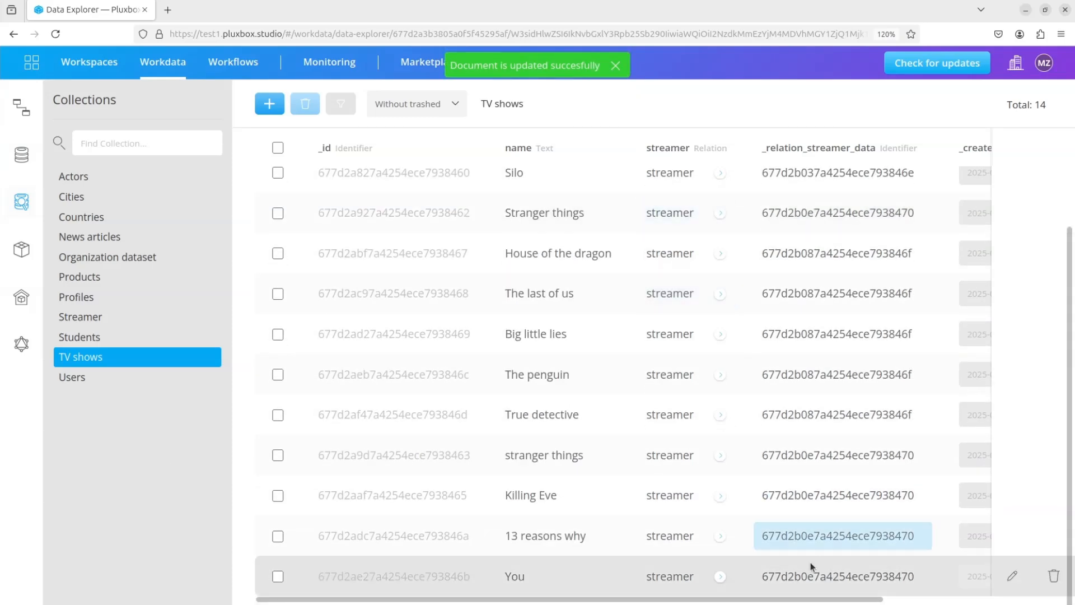
Open the "Filtering the lists" workspace and place a container of about 210 by 124 px in the home-page view
left_click(90, 63)
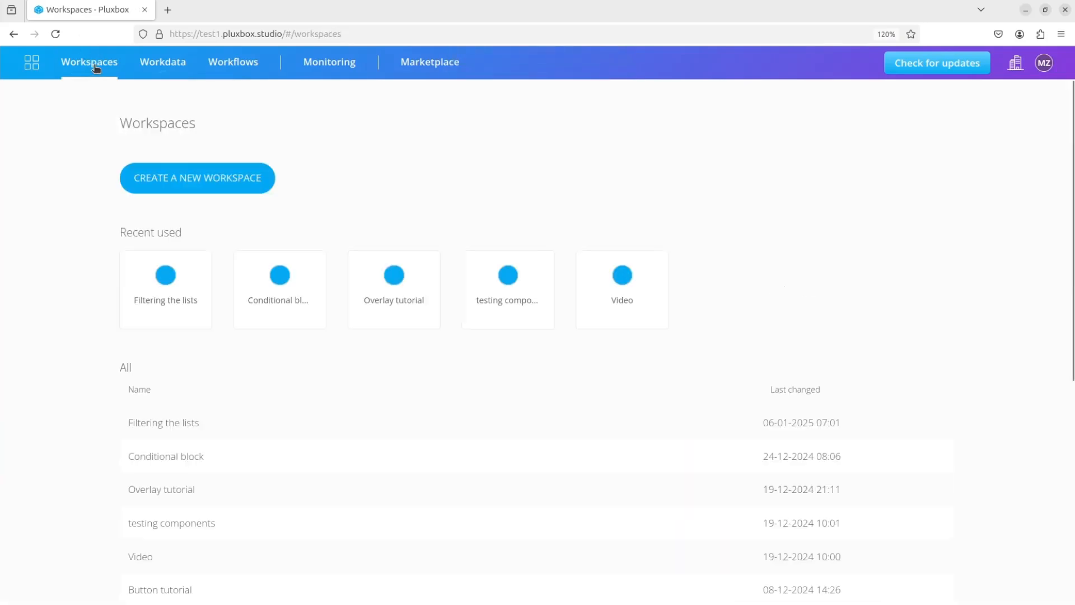
left_click(145, 283)
left_click(814, 97)
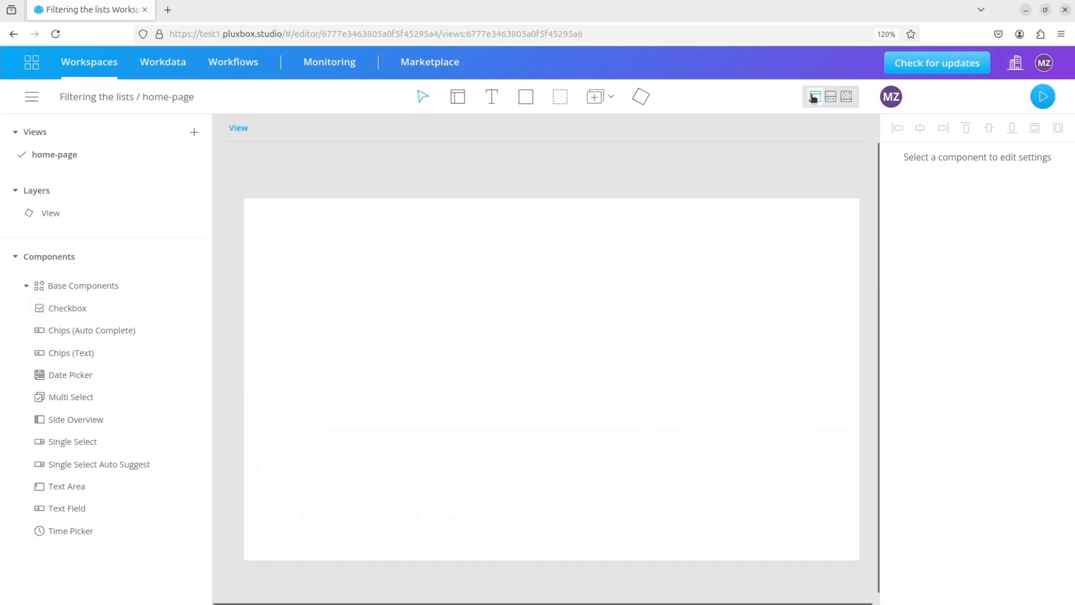
left_click(594, 96)
left_click_drag(403, 222, 550, 308)
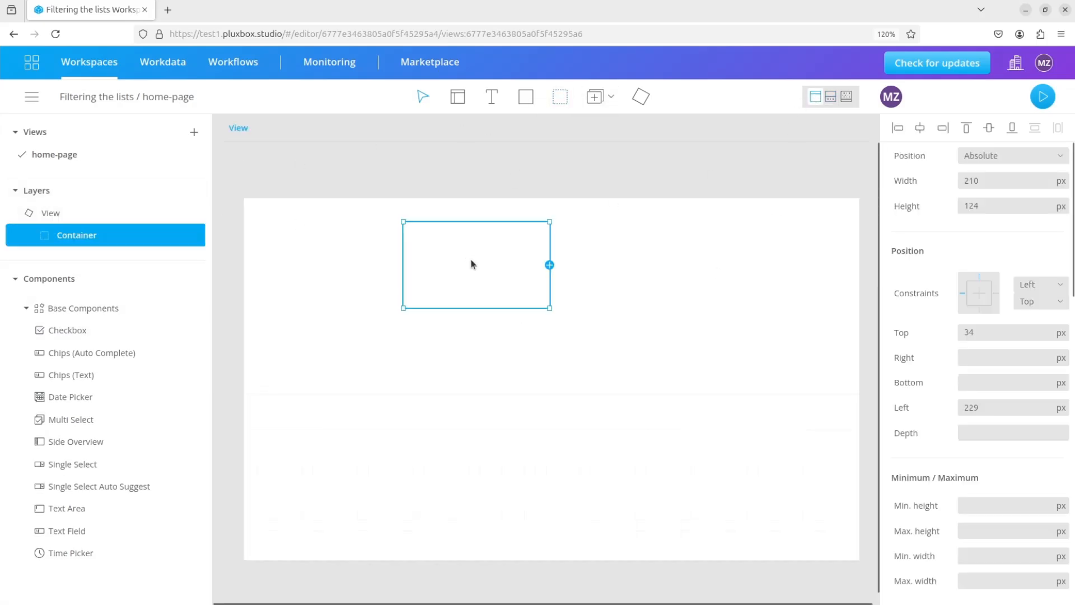
Set the container's position to Relative and both its width and height to 100%
left_click(993, 161)
left_click(916, 201)
left_click(1060, 180)
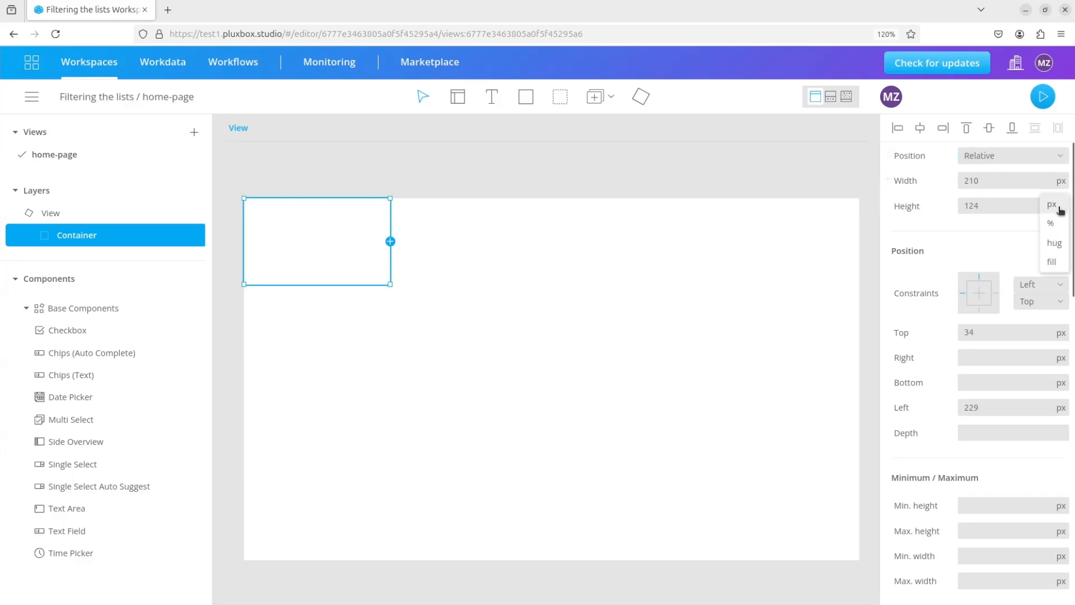
left_click(1048, 217)
left_click(959, 179)
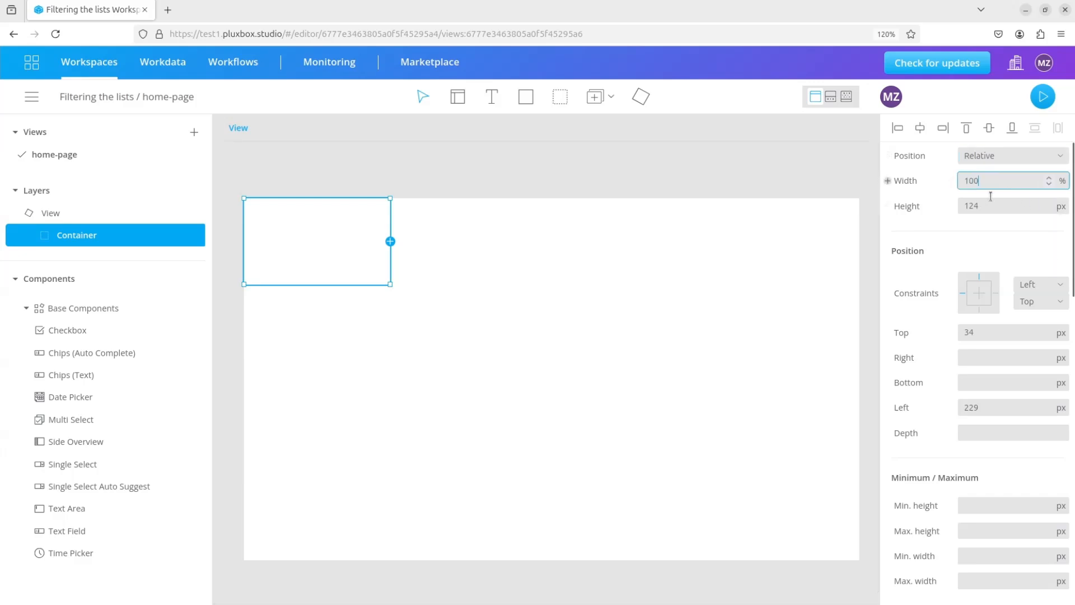
key("Return")
left_click(1061, 206)
left_click(1053, 243)
left_click(960, 205)
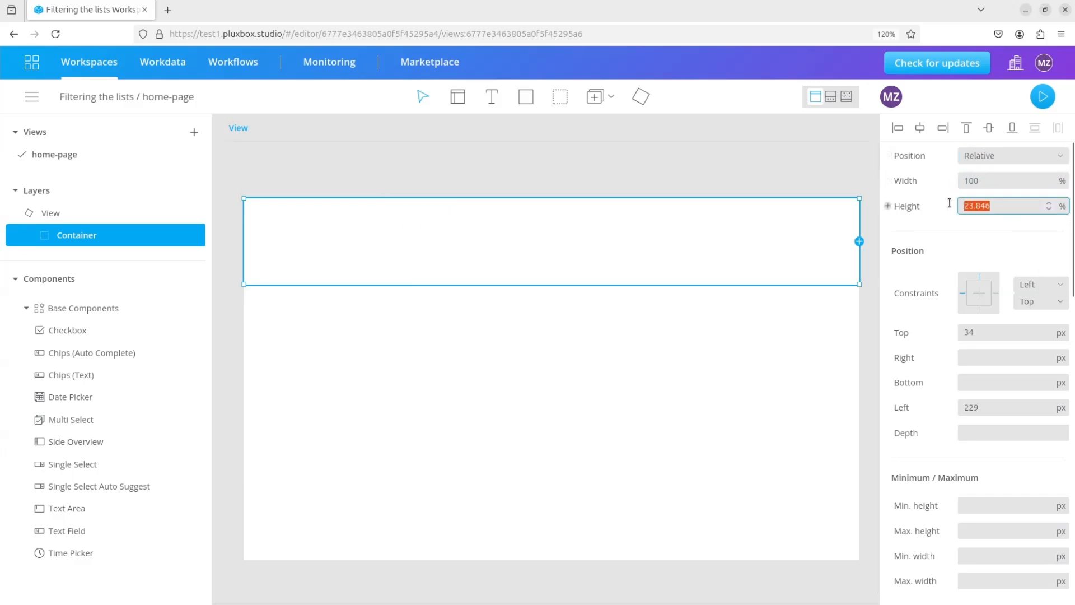
type("100")
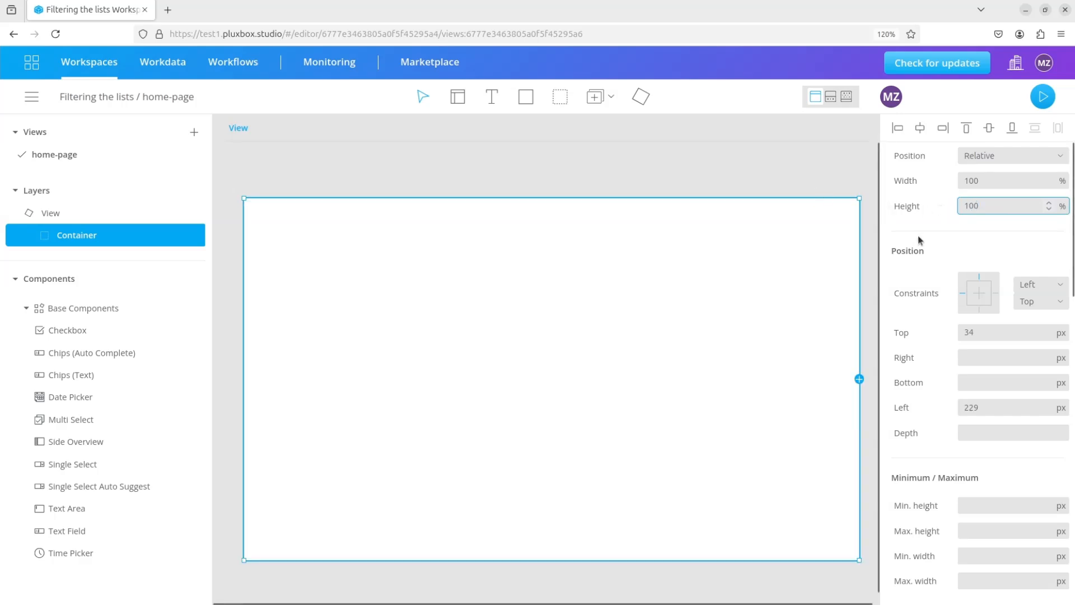
Give the container a padding of 40 and a horizontal space between of 20 px
scroll(1019, 324, "down", 3)
scroll(1019, 324, "down", 5)
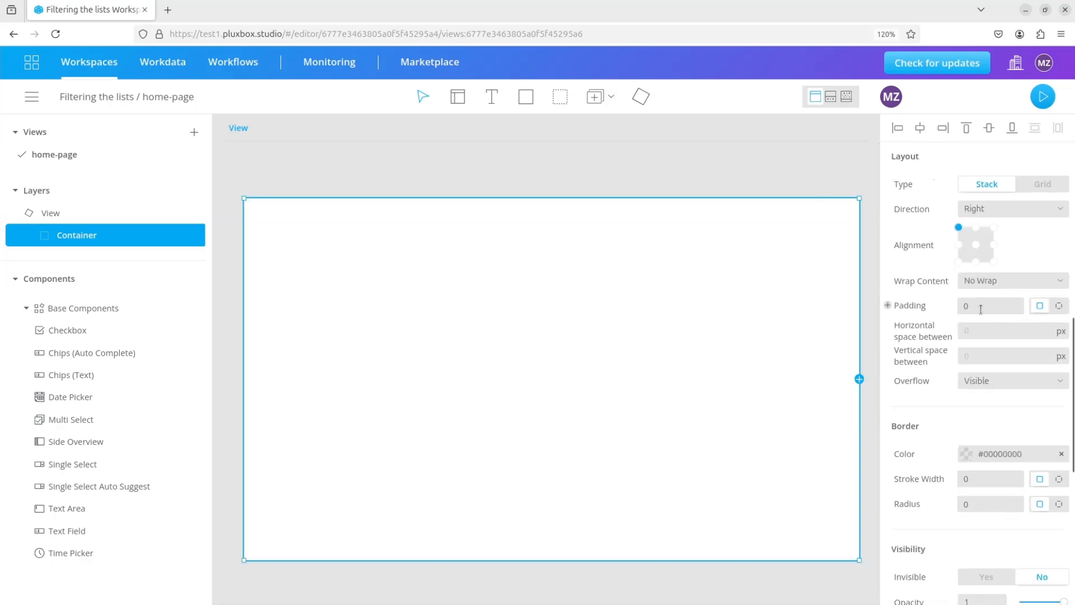
type("40")
left_click(969, 331)
type("210")
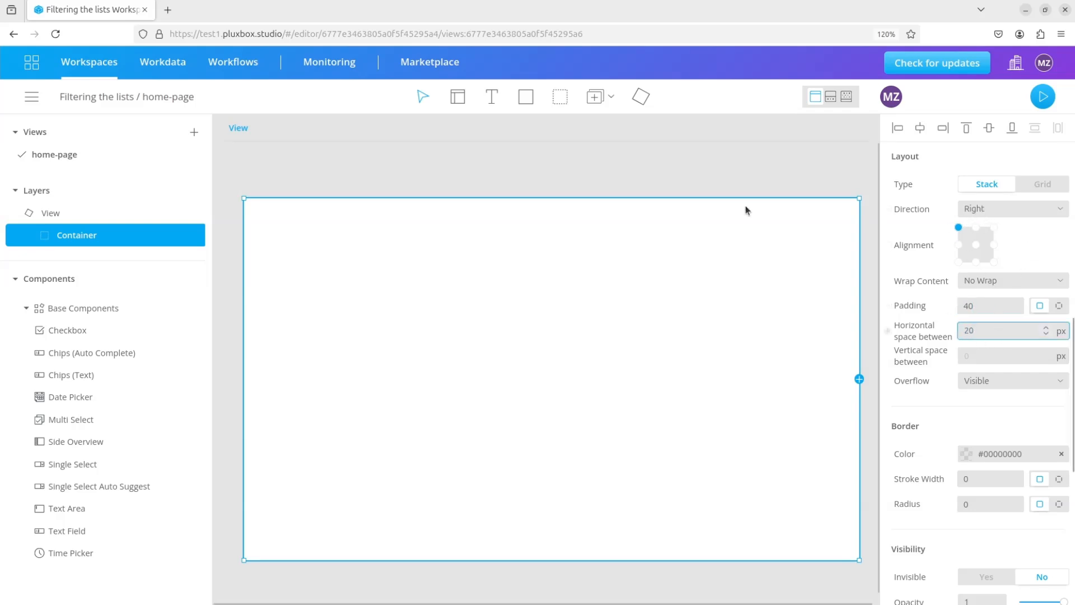
Place a second container of about 210 by 124 px in the home-page view and name it Netflix container
left_click(560, 96)
left_click(390, 303)
double_click(84, 258)
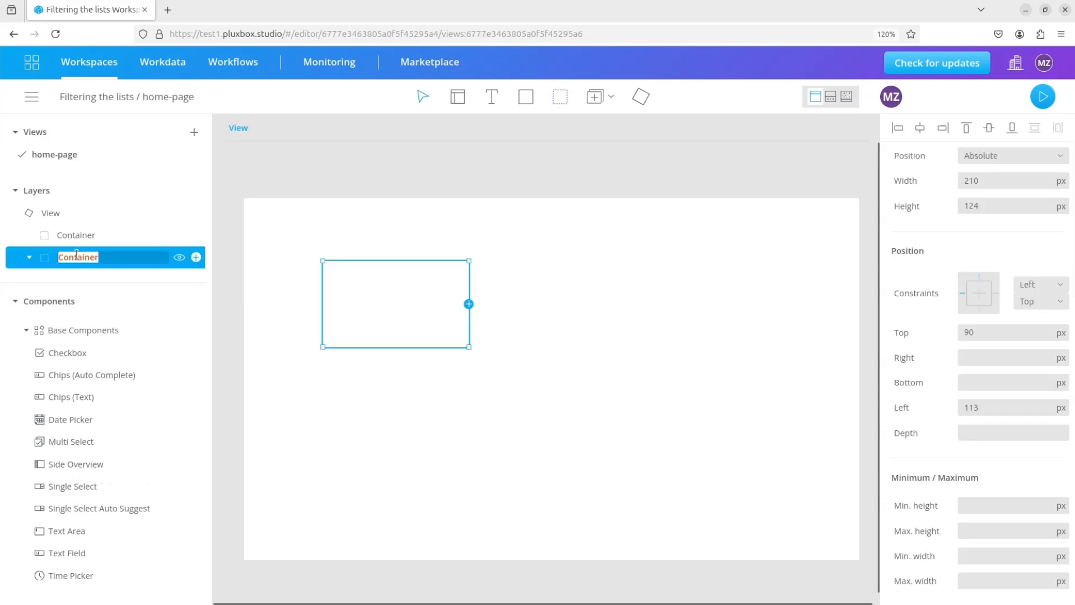
type("Netflix c")
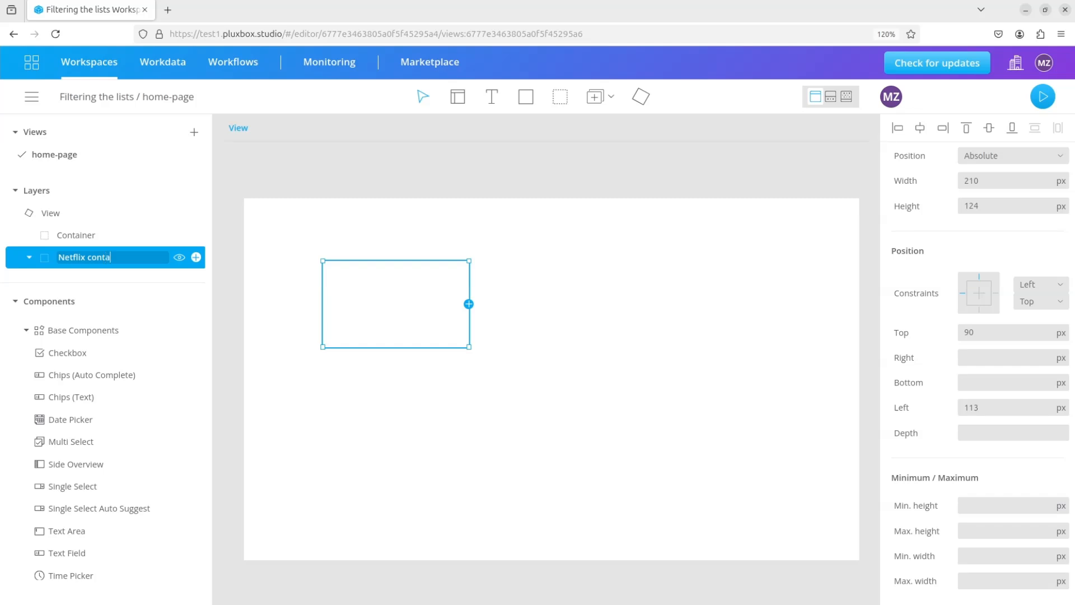
Give the Netflix container the Pbx-background-20 background colour
scroll(980, 420, "down", 10)
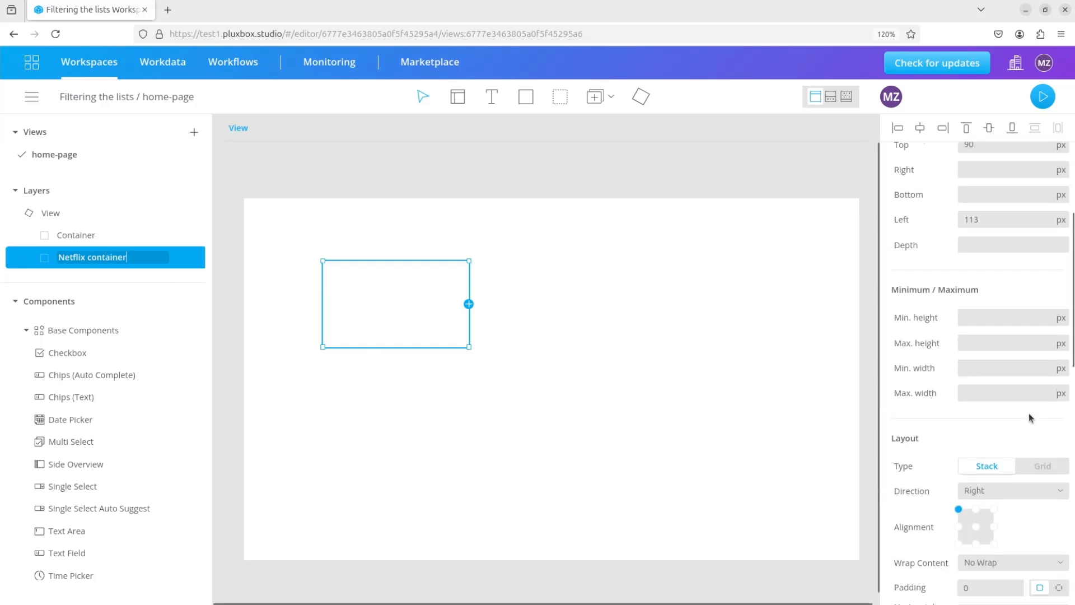
scroll(1002, 397, "down", 2)
left_click(965, 394)
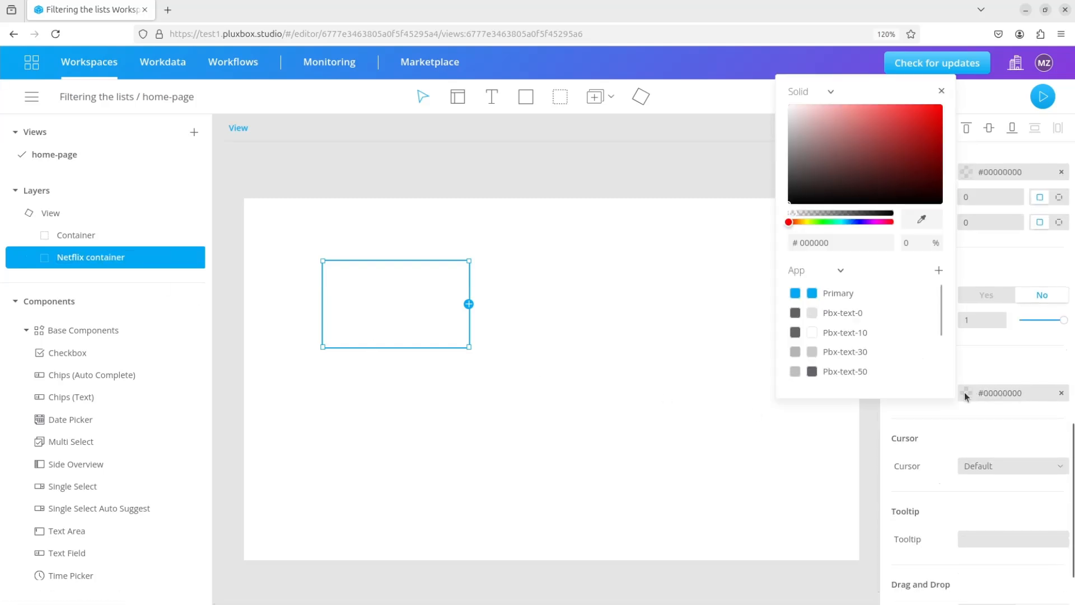
scroll(877, 356, "down", 3)
left_click(875, 357)
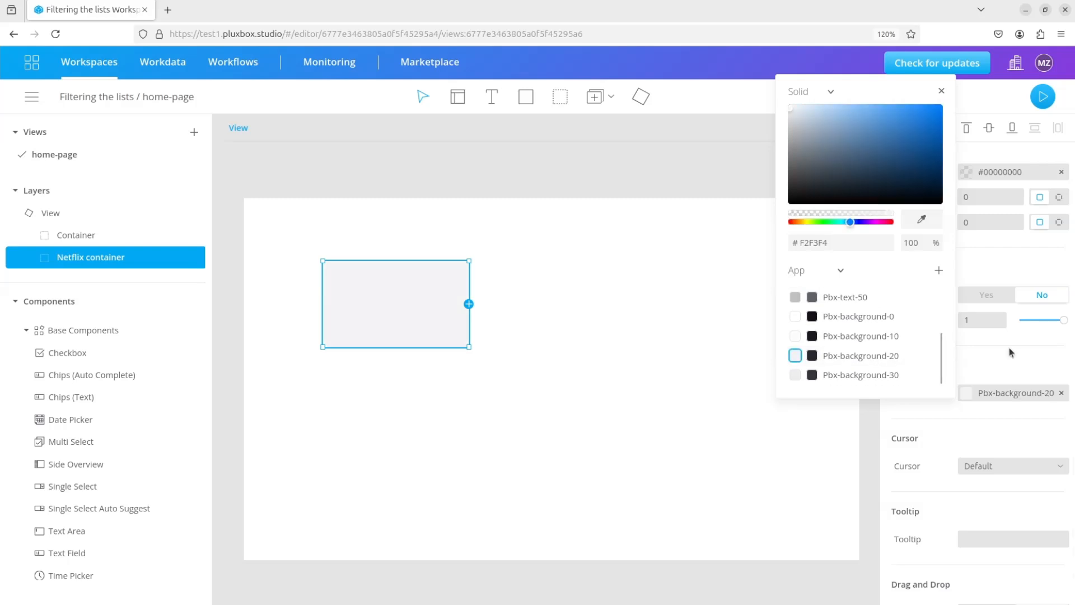
left_click(980, 264)
Set the Netflix container's position to Relative and nest it inside the full-size container
scroll(981, 262, "up", 2)
scroll(1001, 346, "up", 5)
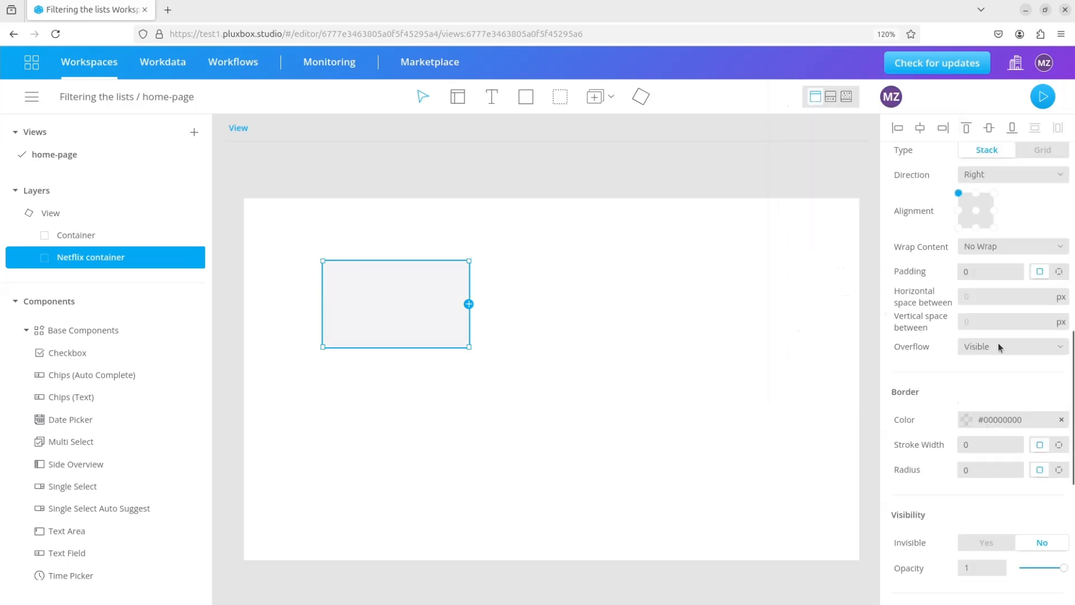
left_click(979, 155)
left_click(989, 202)
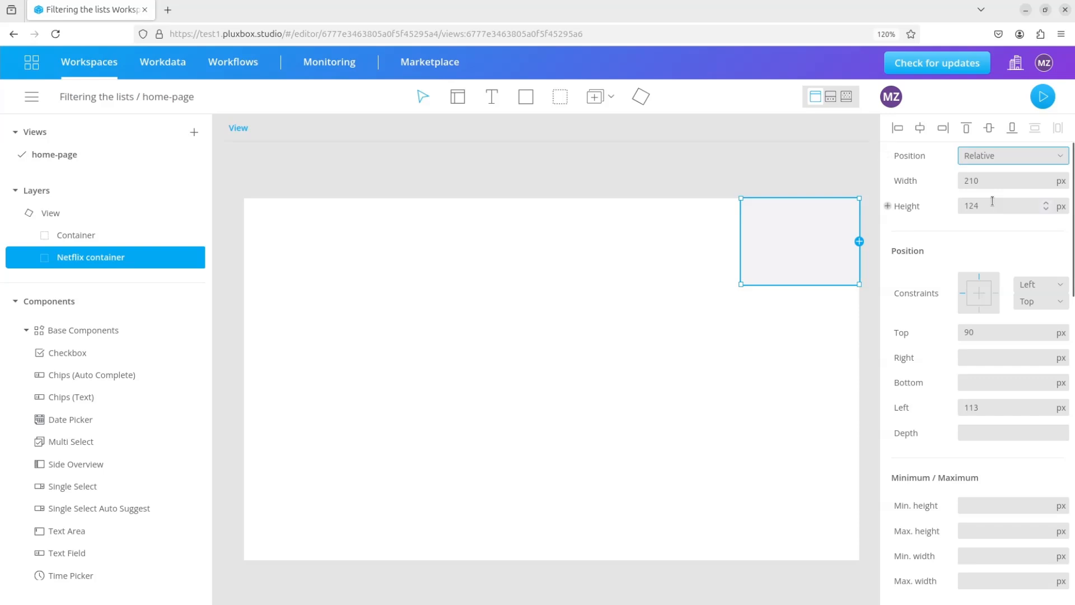
mouse_move(112, 257)
left_mouse_down()
mouse_move(139, 245)
mouse_move(106, 252)
left_mouse_up()
left_click(102, 261)
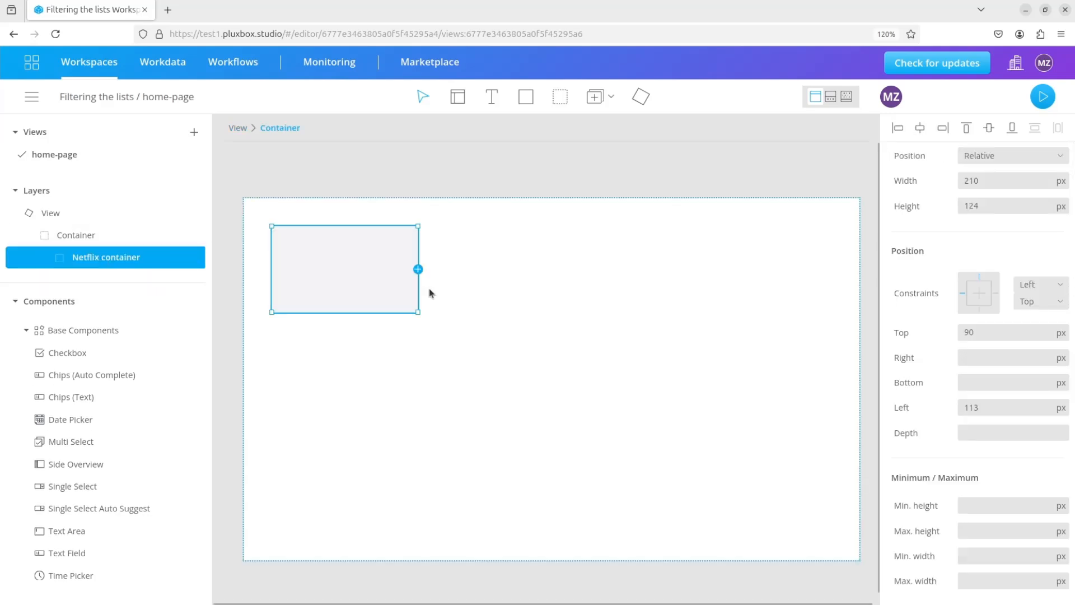
Set the Netflix container's height to 100%
scroll(967, 246, "down", 5)
scroll(972, 289, "up", 5)
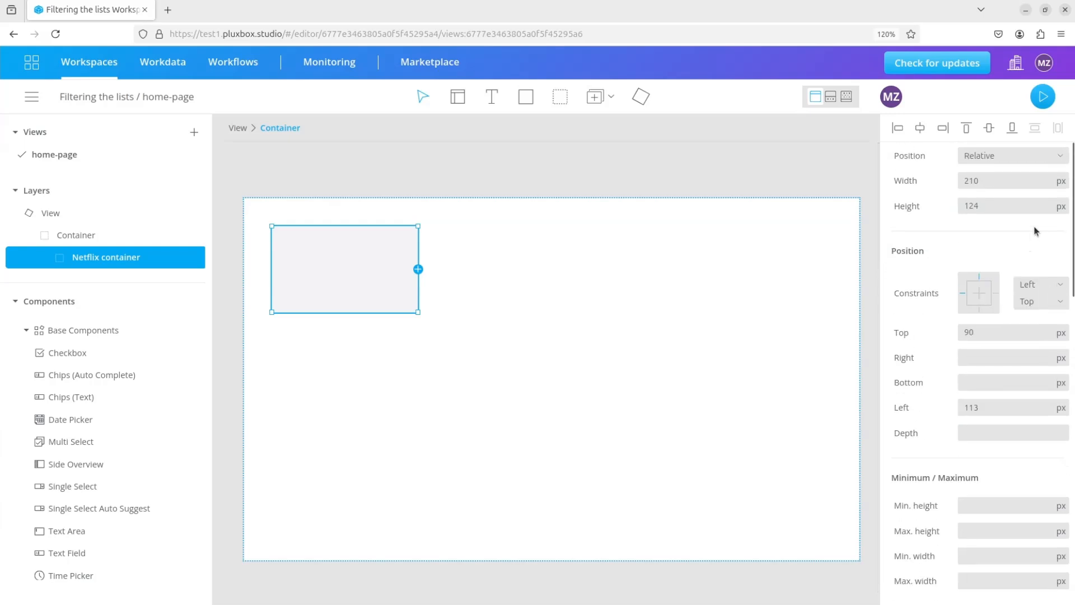
left_click(1061, 207)
left_click(1053, 247)
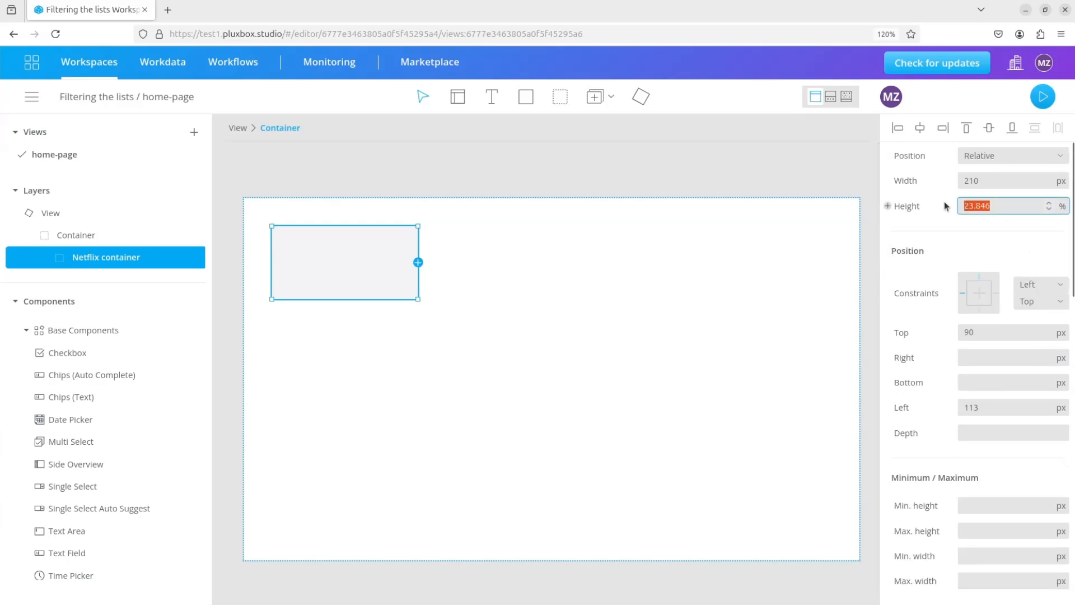
type("100")
key("Return")
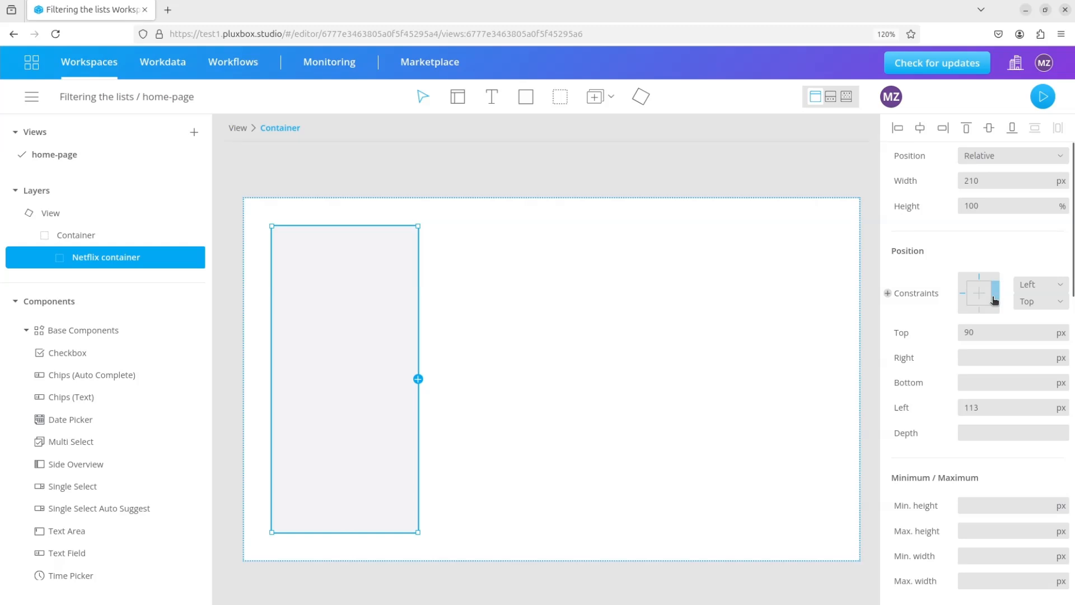
Set the stack direction of the Netflix container to Bottom
scroll(1003, 303, "down", 4)
scroll(1004, 306, "down", 3)
left_click(1003, 303)
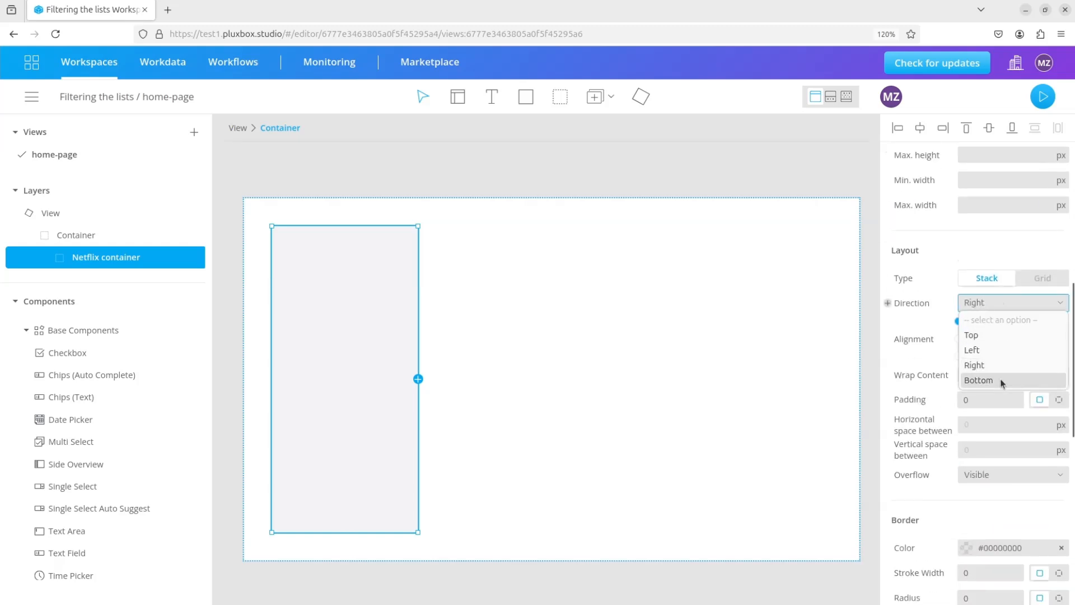
left_click(981, 380)
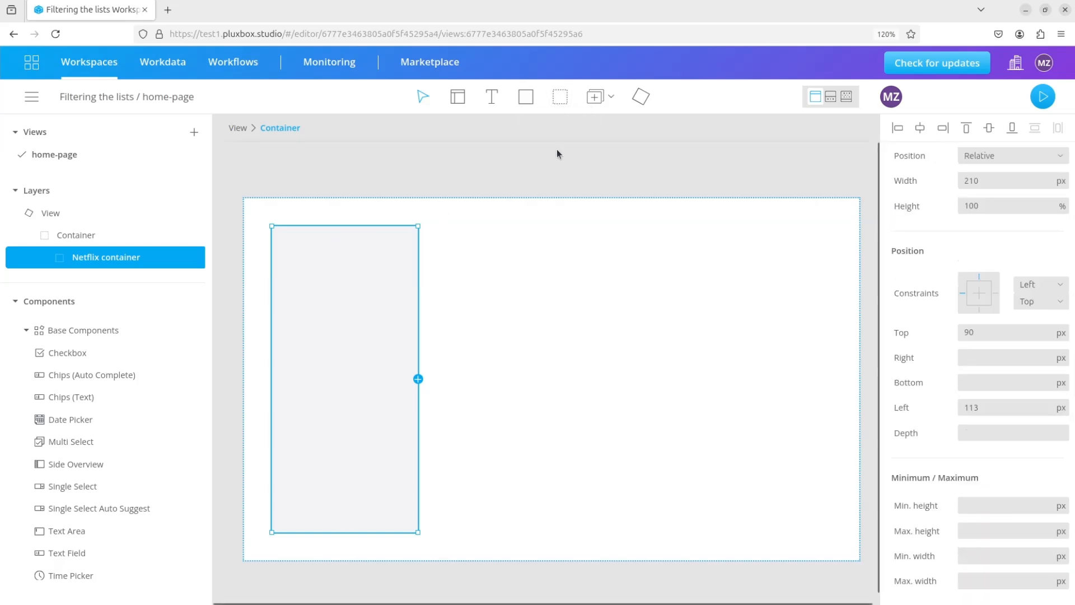
Place a container of about 210 by 124 px, name it TV show card and nest it inside the Netflix container
left_click(567, 99)
left_click(326, 276)
double_click(94, 279)
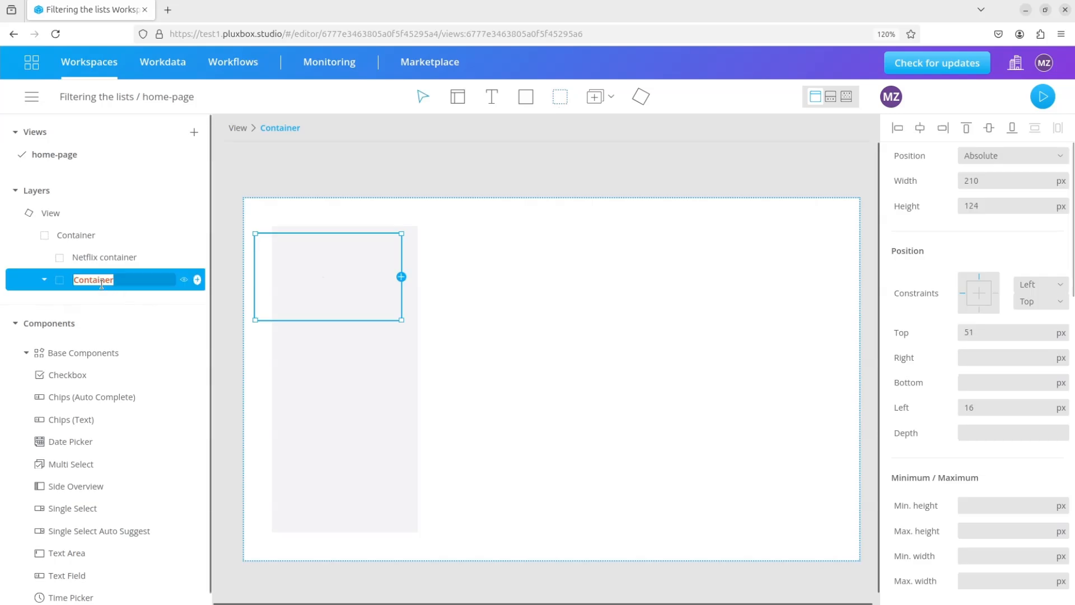
type("TV show card")
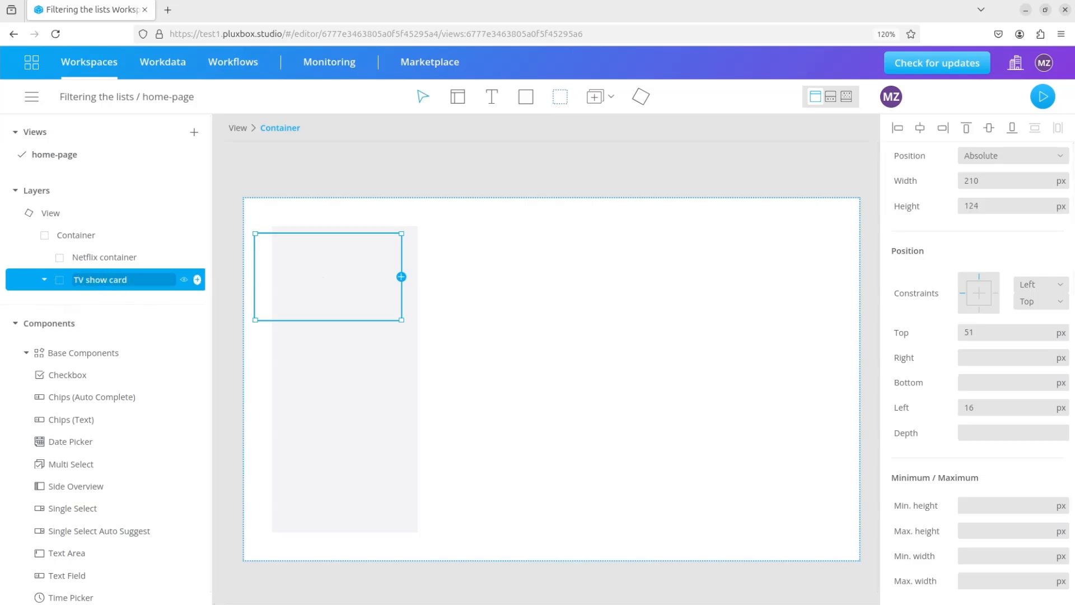
left_click_drag(79, 281, 119, 265)
left_click(93, 282)
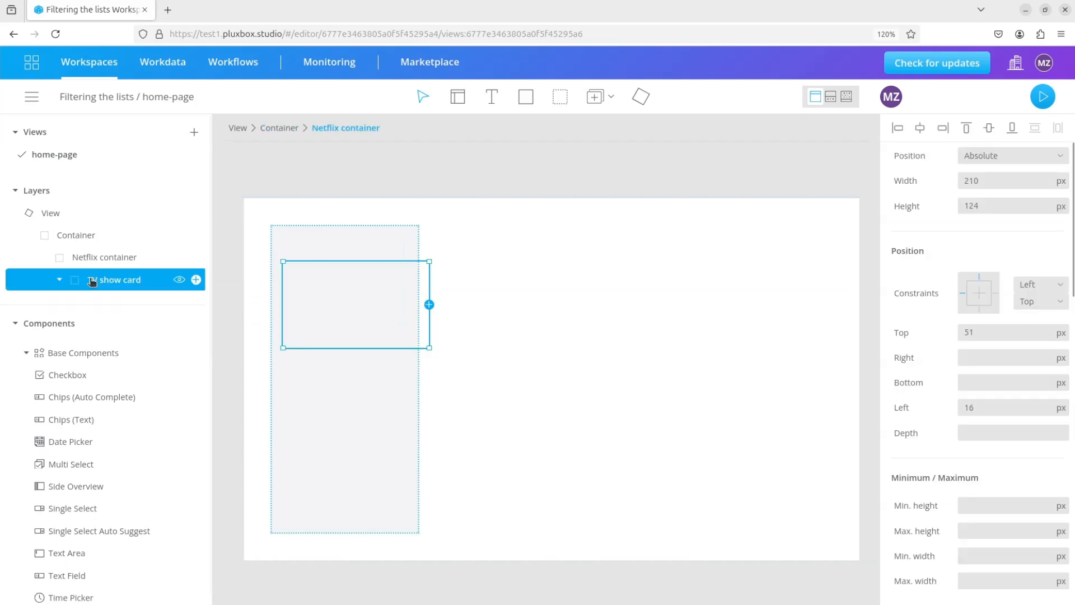
Set the TV show card's position to Relative and shorten it to less than half its height
left_click(1002, 156)
left_click(992, 200)
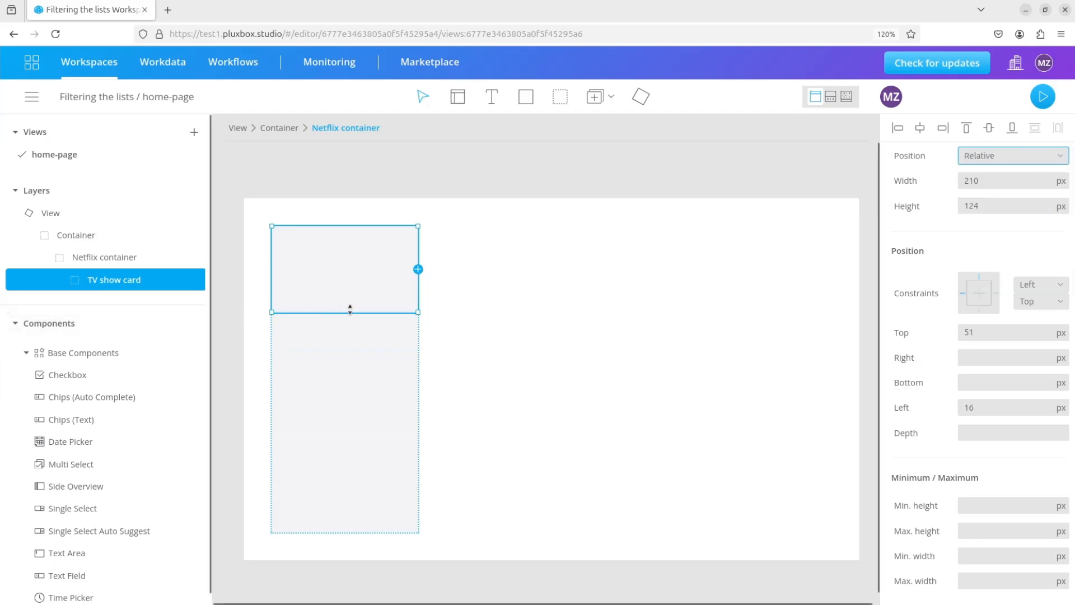
left_click_drag(350, 312, 361, 264)
Add a text element, nest it inside the TV show card and set its position to Relative
left_click(501, 100)
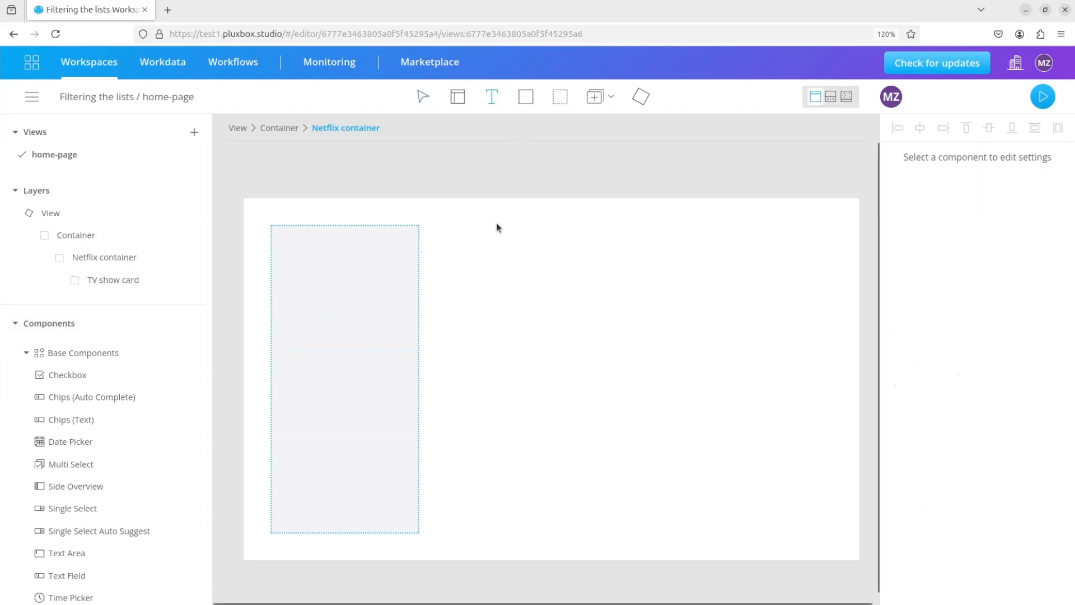
left_click(300, 294)
left_click_drag(106, 302, 136, 290)
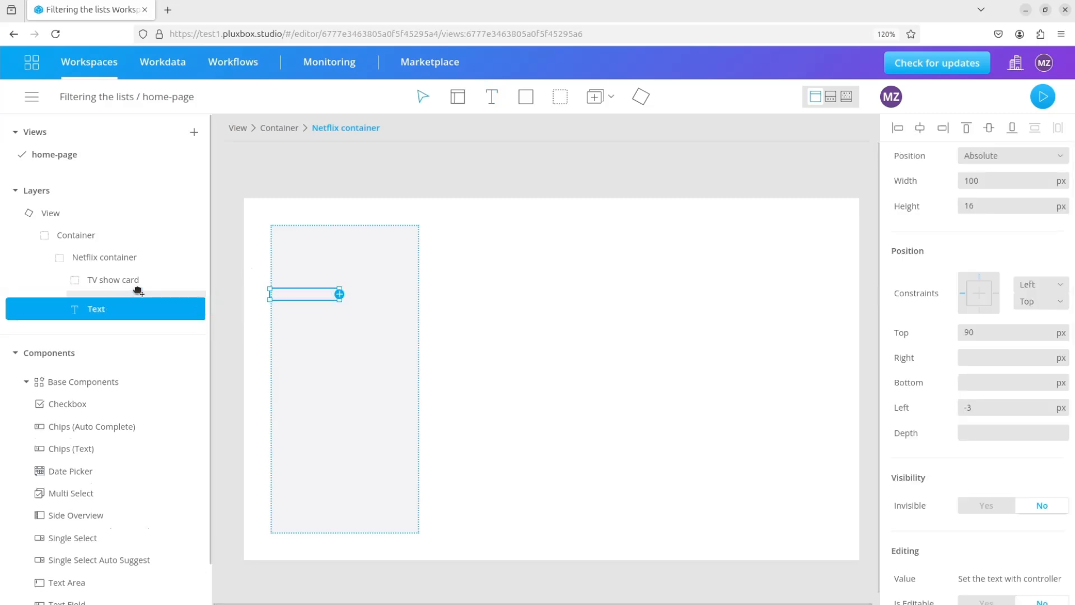
left_click(122, 303)
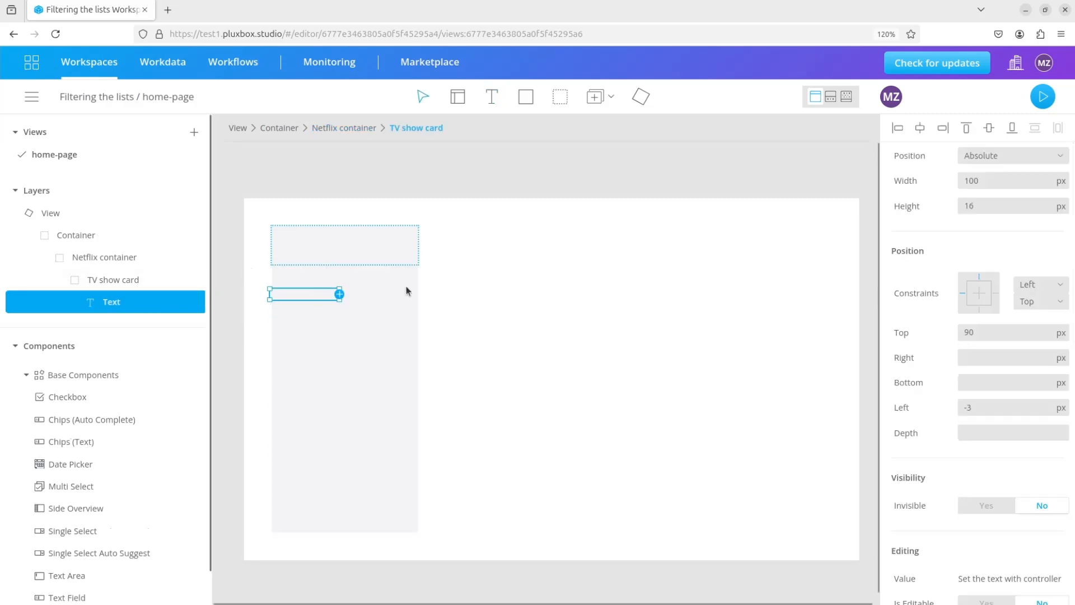
left_click(995, 152)
left_click(992, 200)
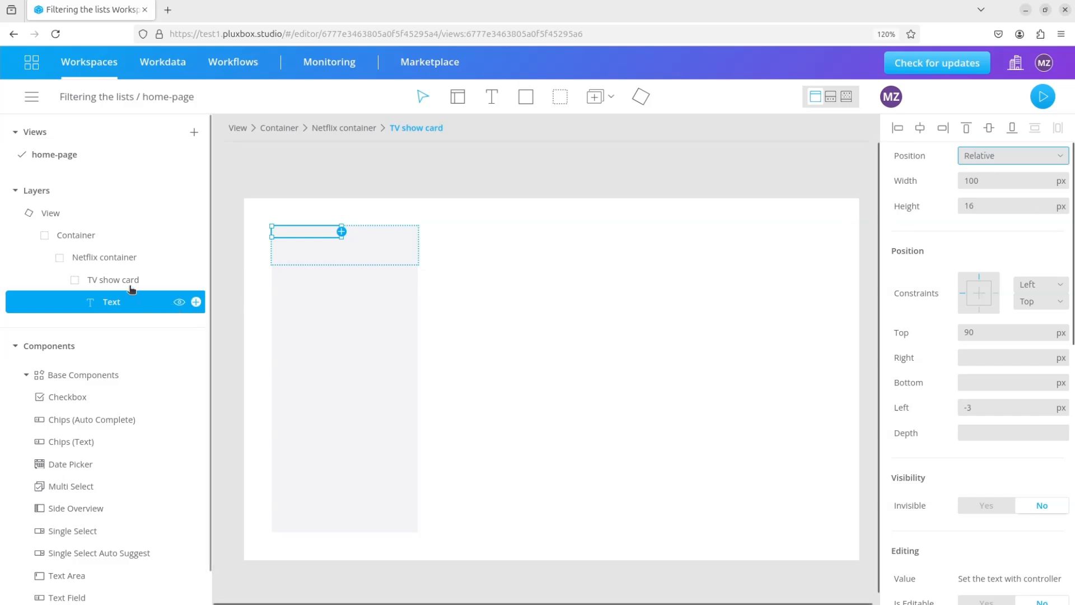
Align the TV show card's content to the centre and set its text element's font family to Thin
left_click(132, 280)
scroll(968, 374, "down", 6)
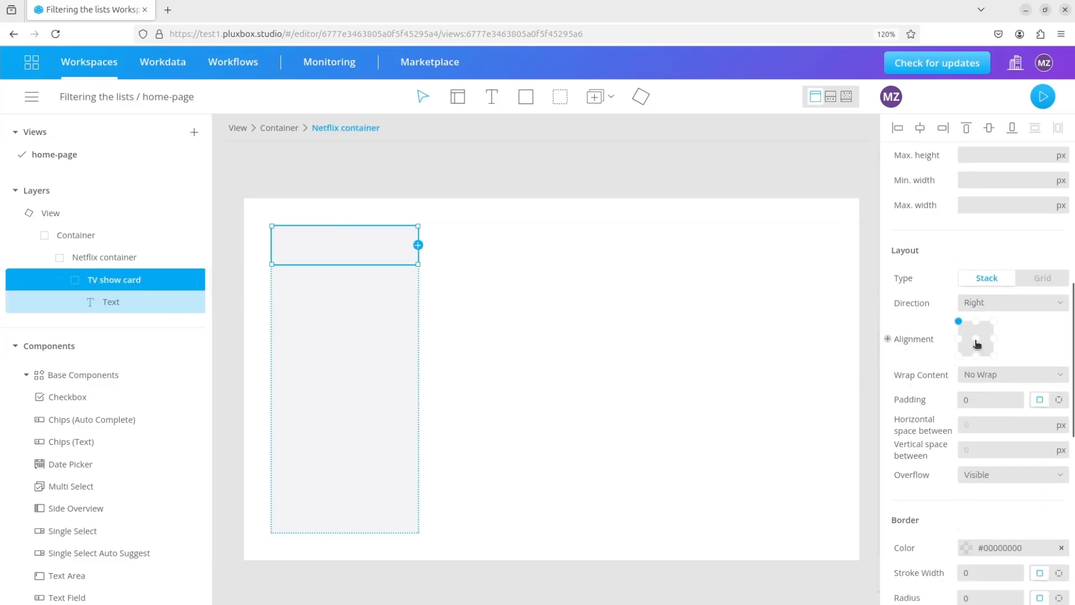
left_click(123, 302)
scroll(962, 381, "down", 7)
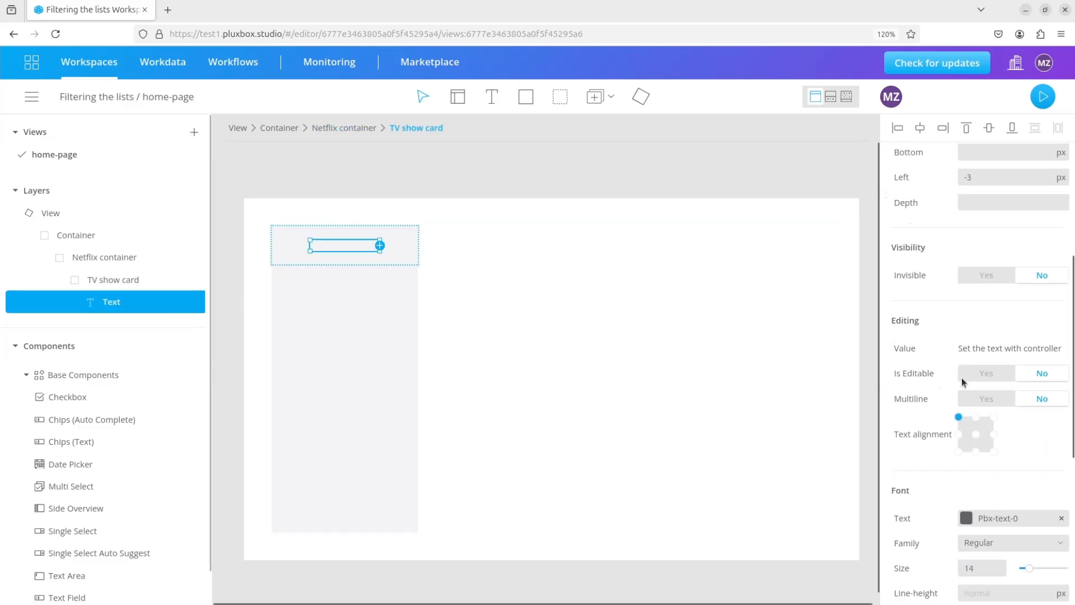
left_click(970, 397)
left_click(986, 446)
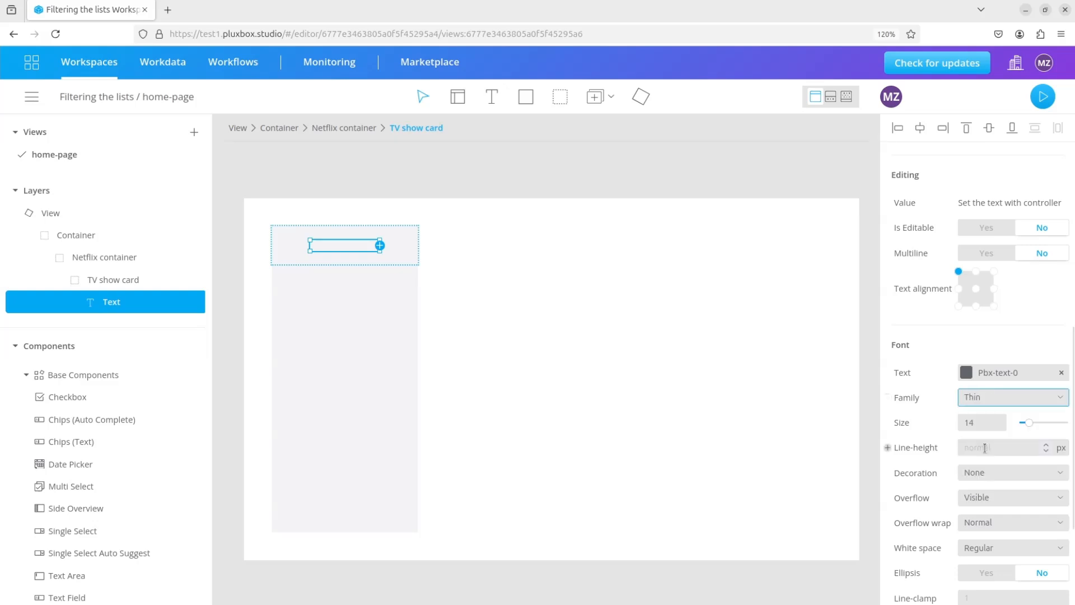
left_click(219, 329)
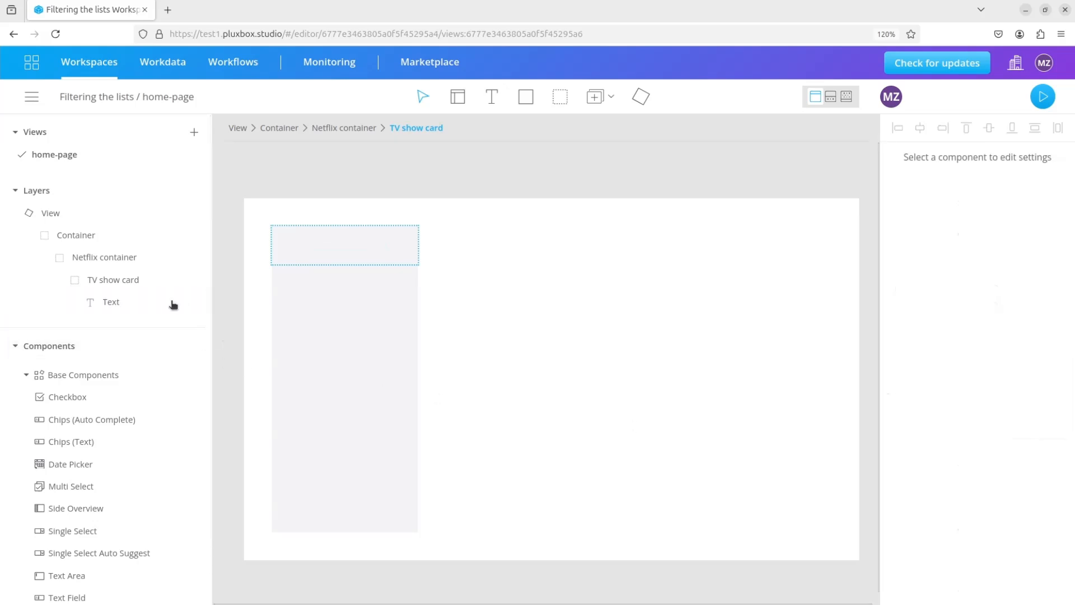
Duplicate the Netflix container with its contents and rename the copy HBO container
left_click(120, 265)
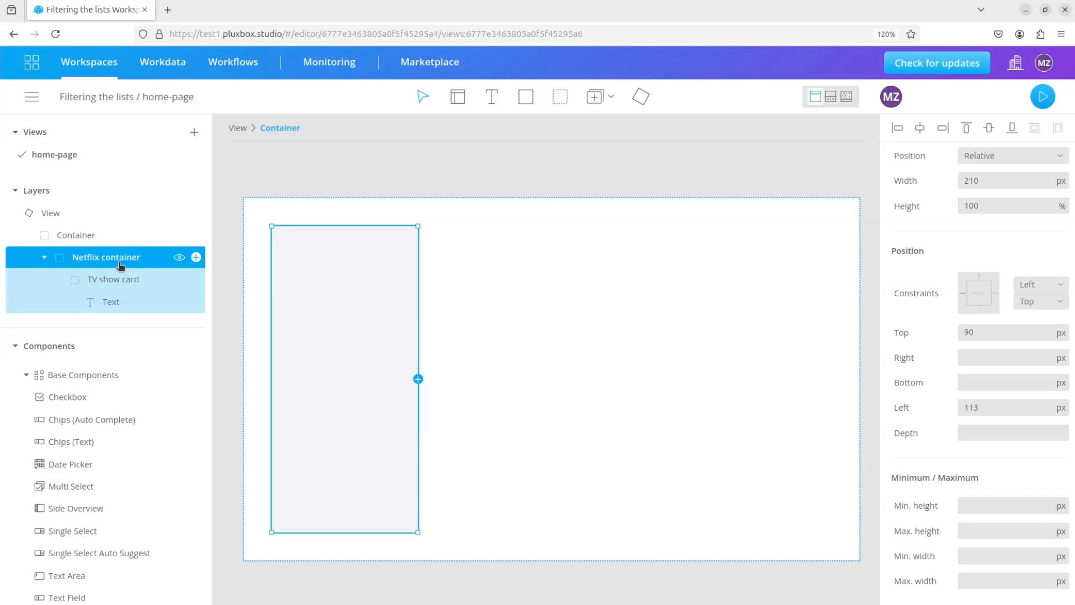
key("ctrl+c")
key("ctrl+v")
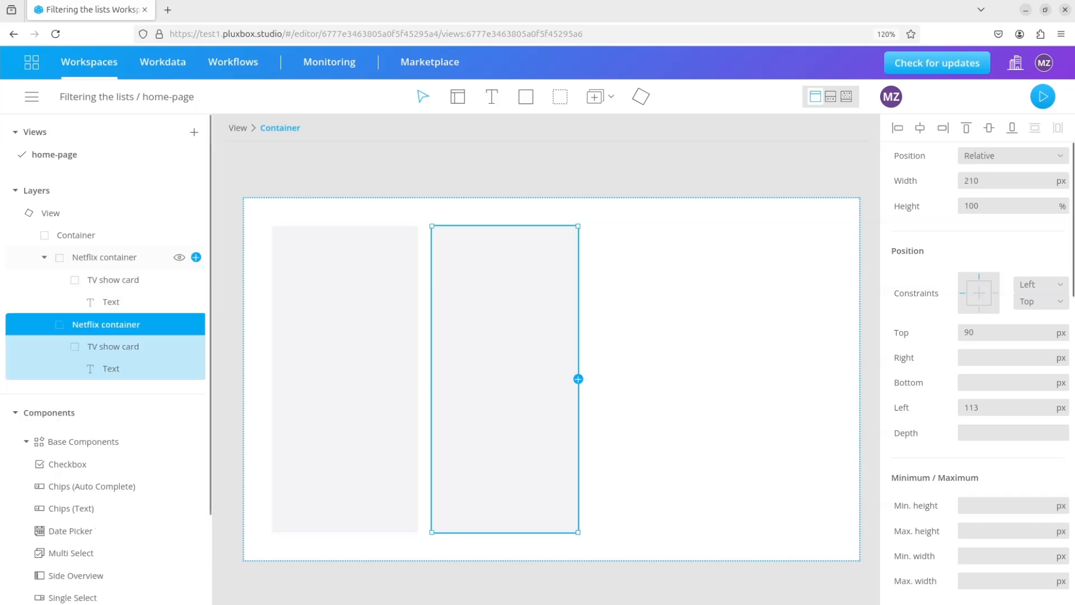
double_click(93, 325)
type("HBO")
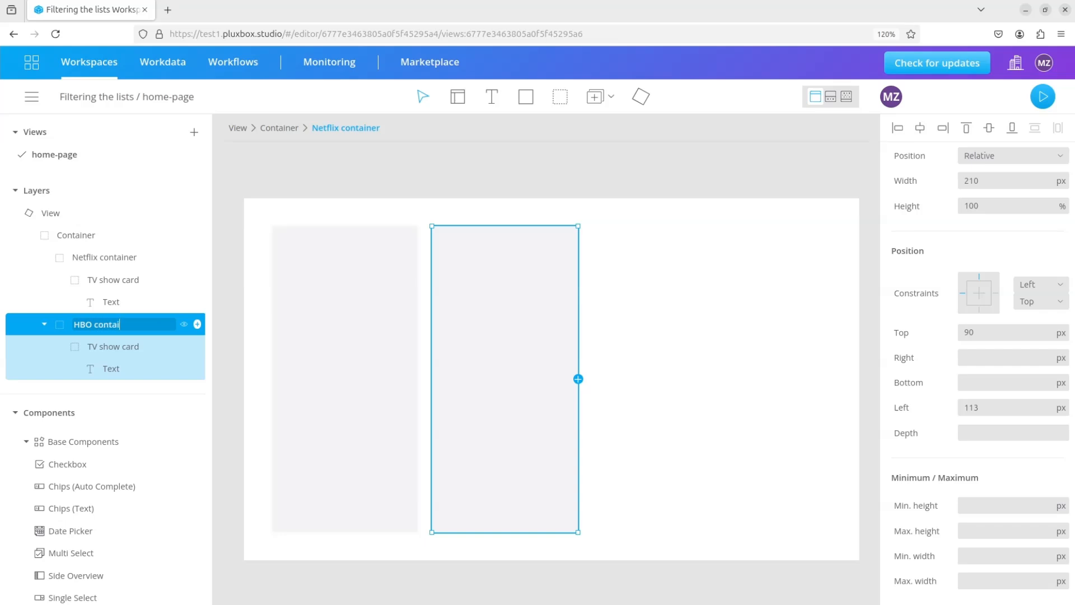
left_click(223, 370)
Duplicate the HBO container with its contents and rename the copy Apple TV+ container
left_click(123, 330)
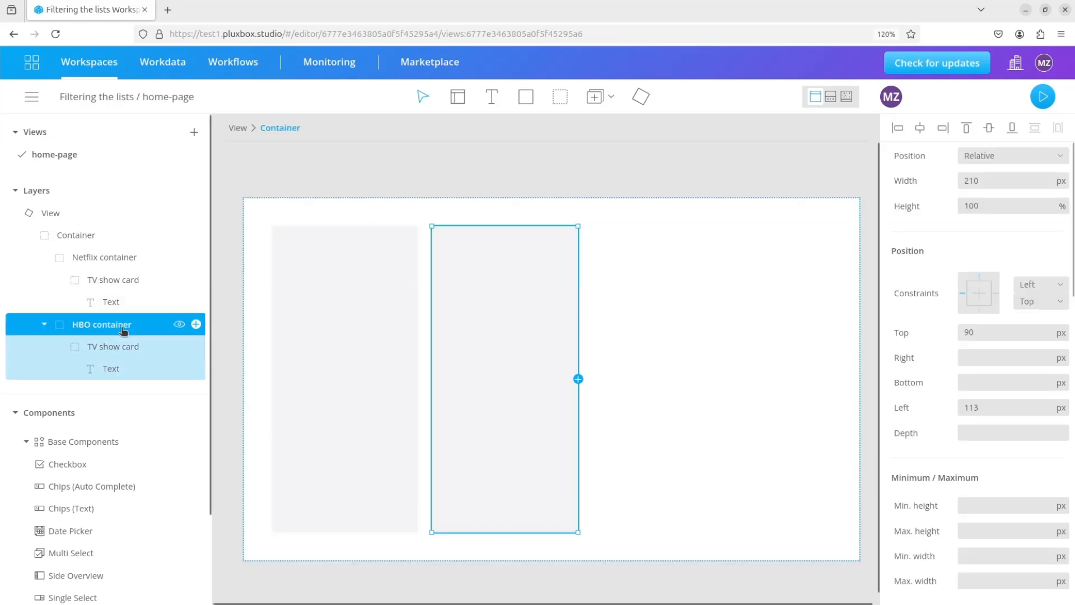
key("ctrl+c")
key("ctrl+v")
double_click(107, 390)
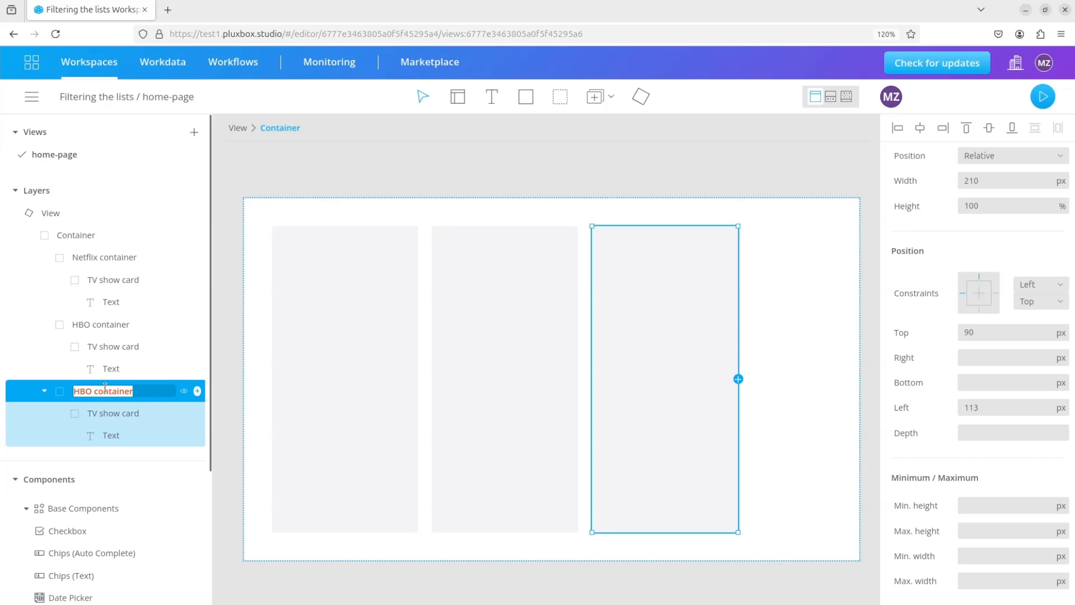
type("Apple TV+")
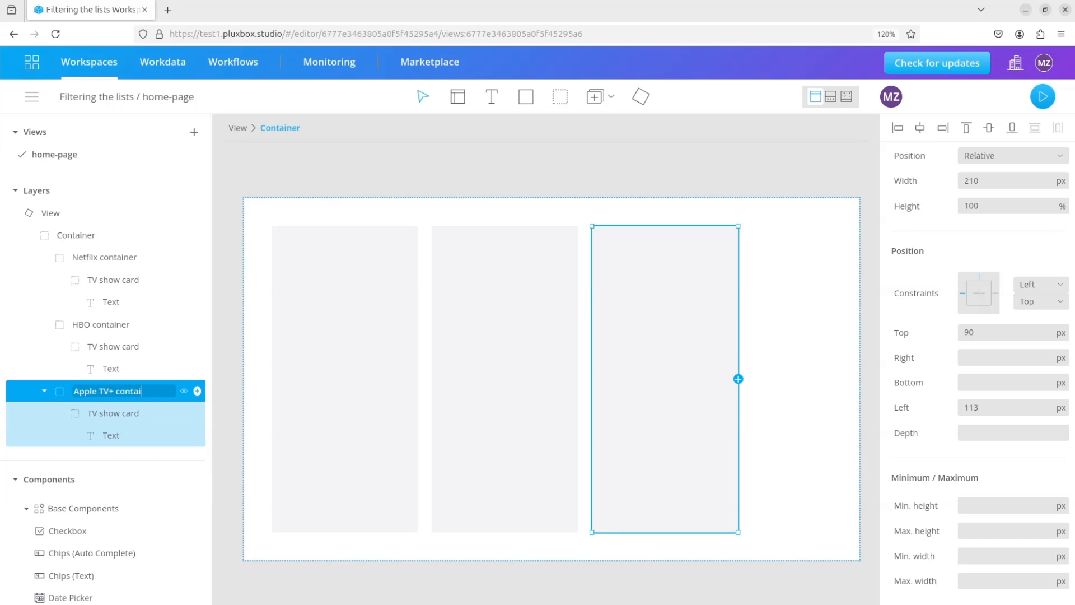
left_click(232, 431)
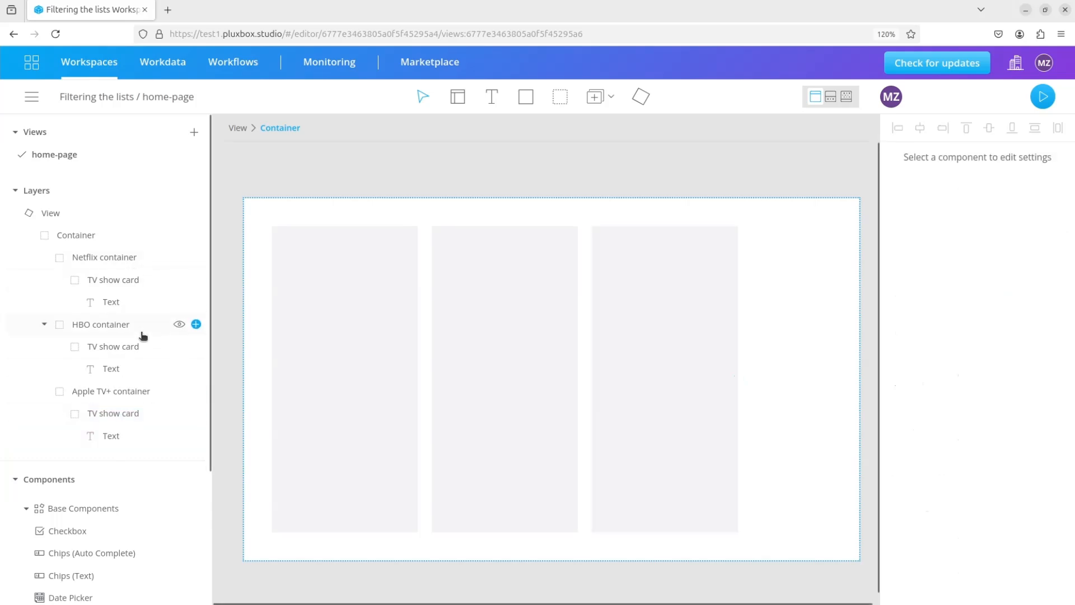
Add a text element reading "Netflix", about 100 by 15 px, above the Netflix container
left_click(492, 98)
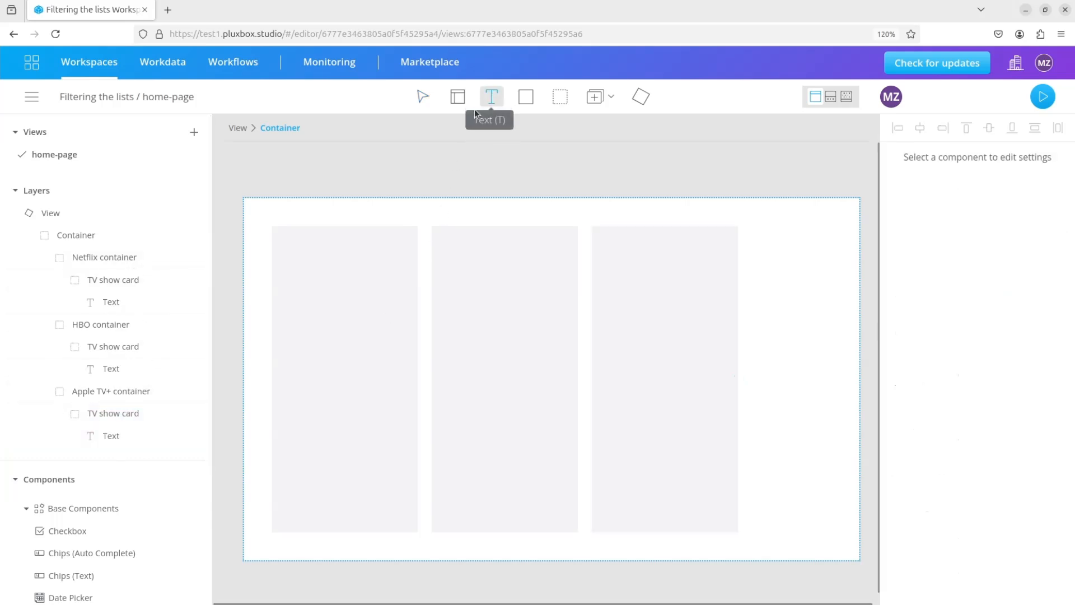
left_click(336, 220)
double_click(347, 219)
type("Ne")
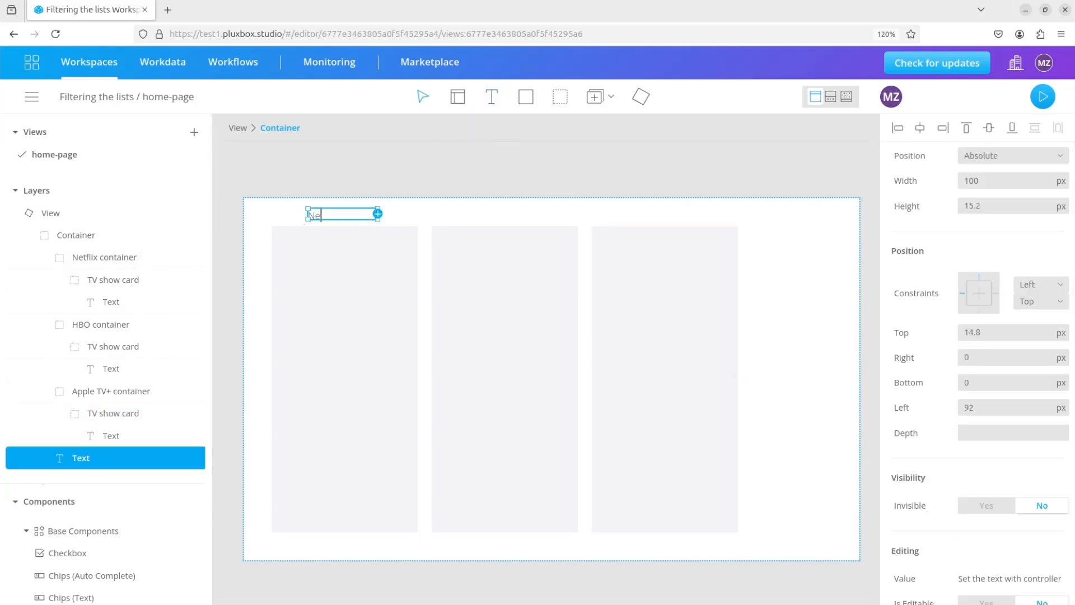
type("tflix")
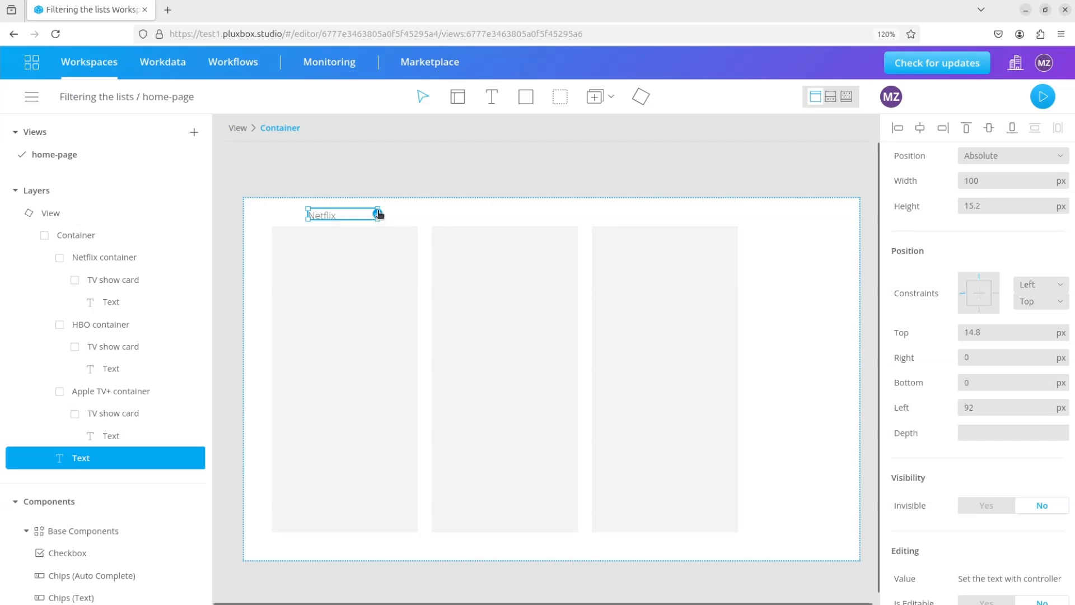
Narrow the Netflix label and add matching HBO and Apple TV+ labels above the other two containers
left_click_drag(378, 213, 343, 213)
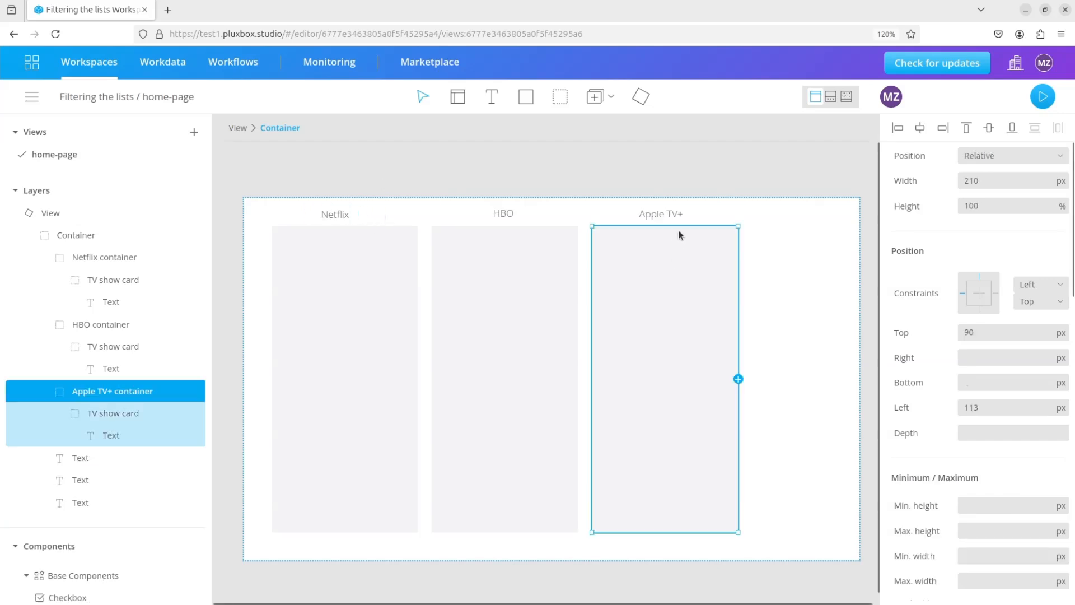
left_click(681, 174)
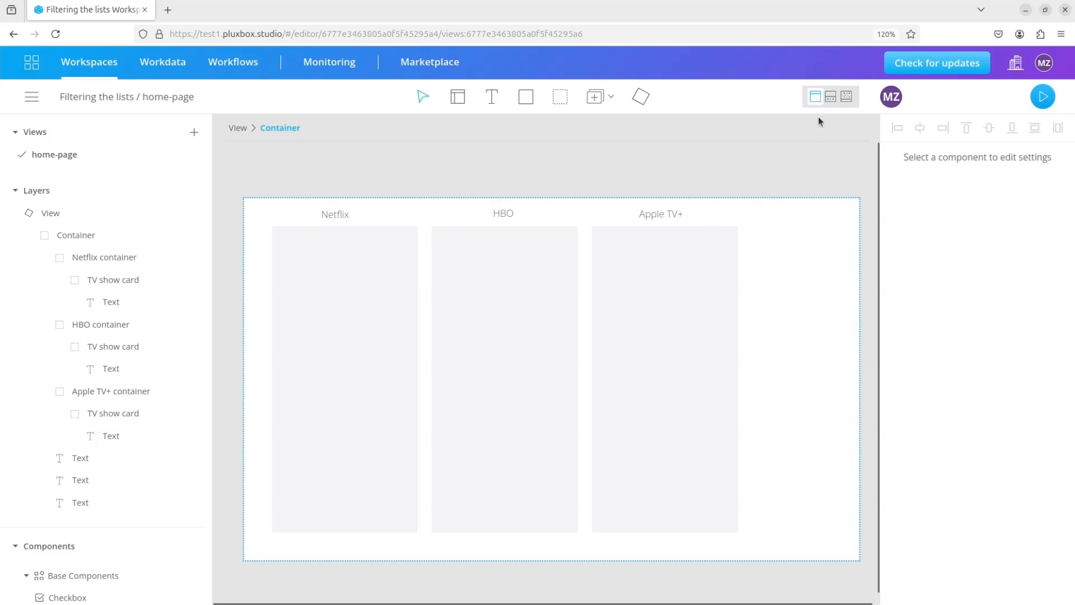
Show the logic editor below the canvas and add a Load event block for the View
left_click(830, 98)
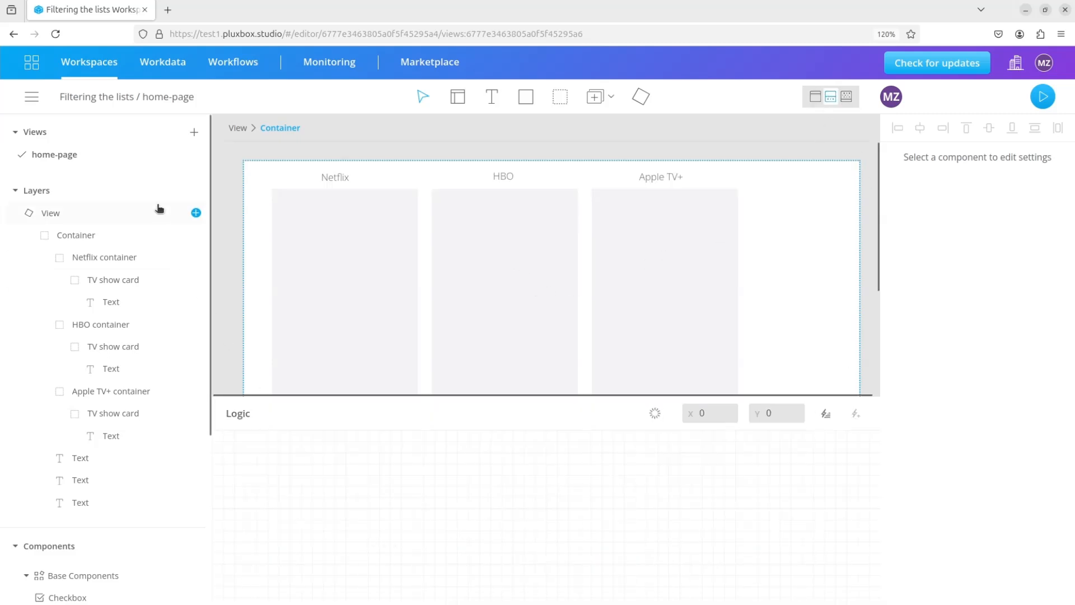
left_click(196, 213)
left_click(217, 219)
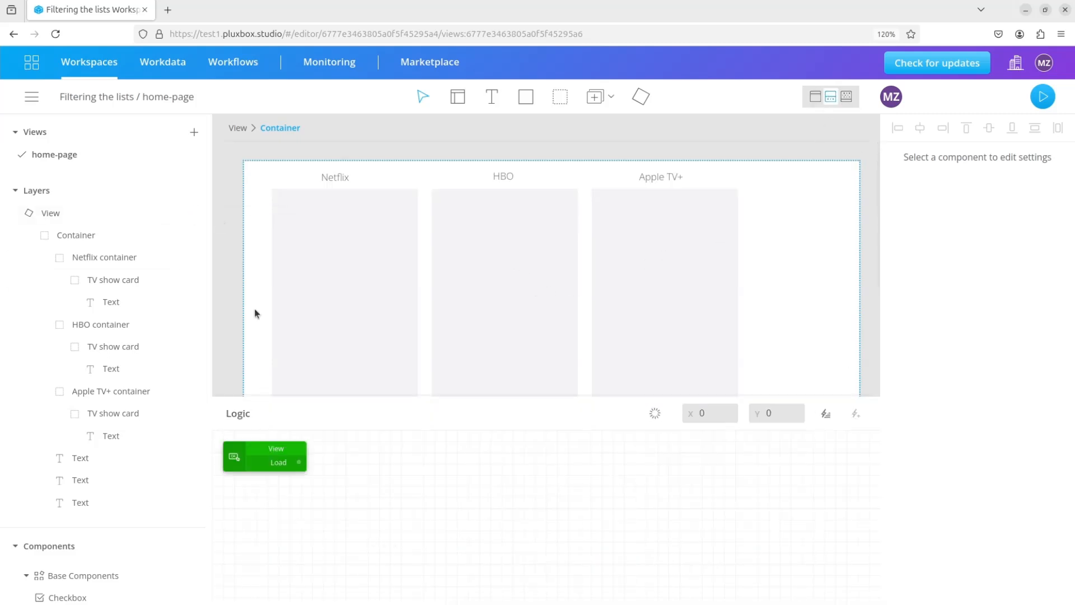
left_click_drag(263, 459, 285, 492)
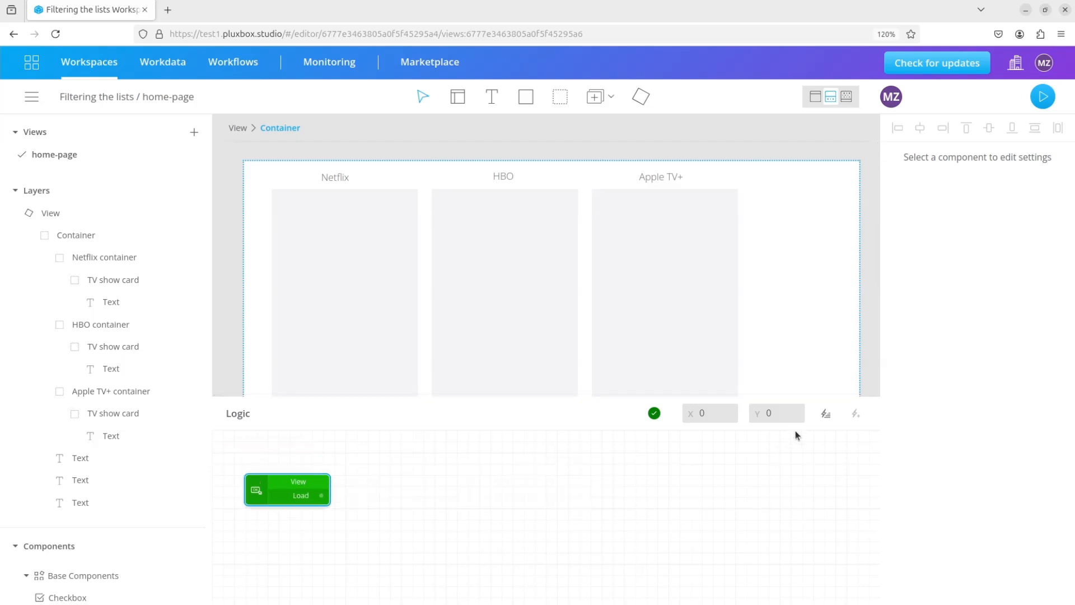
Insert a Live List block for the TV shows collection and connect the View's Load output to its Start
left_click(825, 414)
left_click(266, 313)
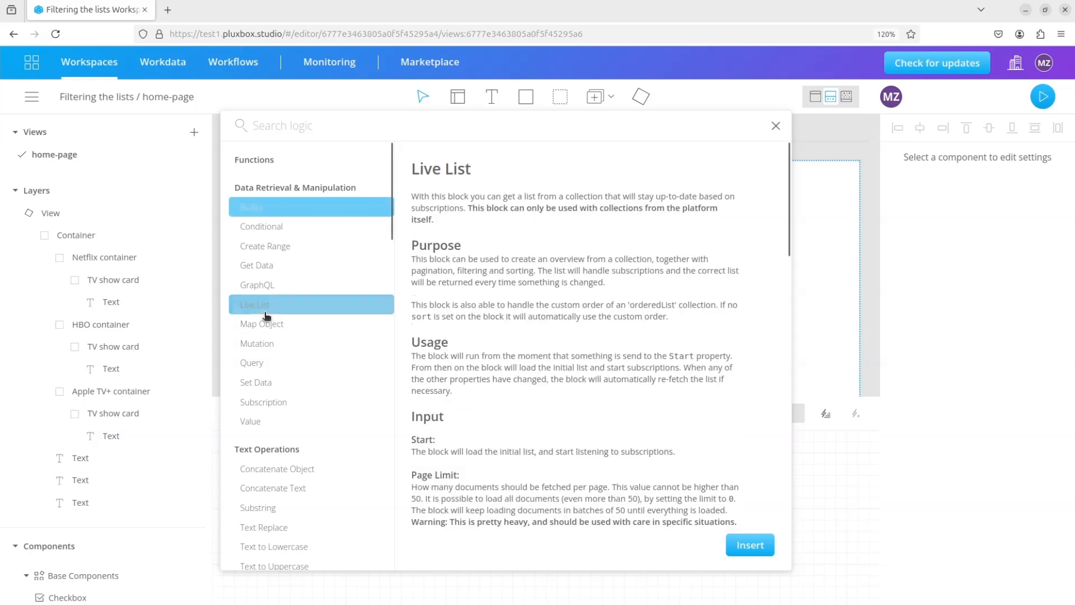
left_click(749, 546)
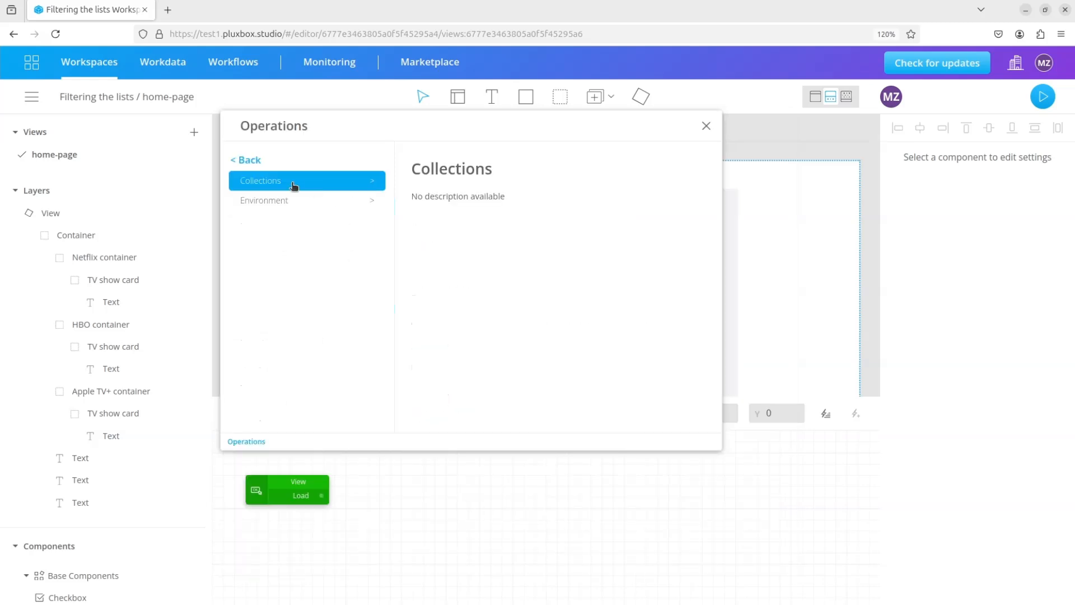
left_click(292, 186)
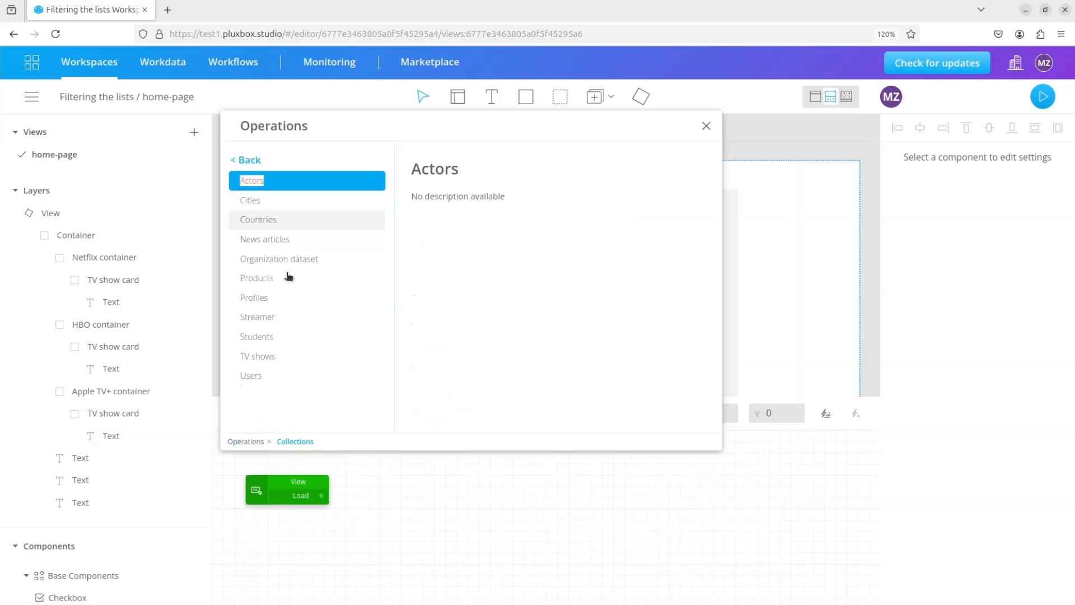
left_click(257, 362)
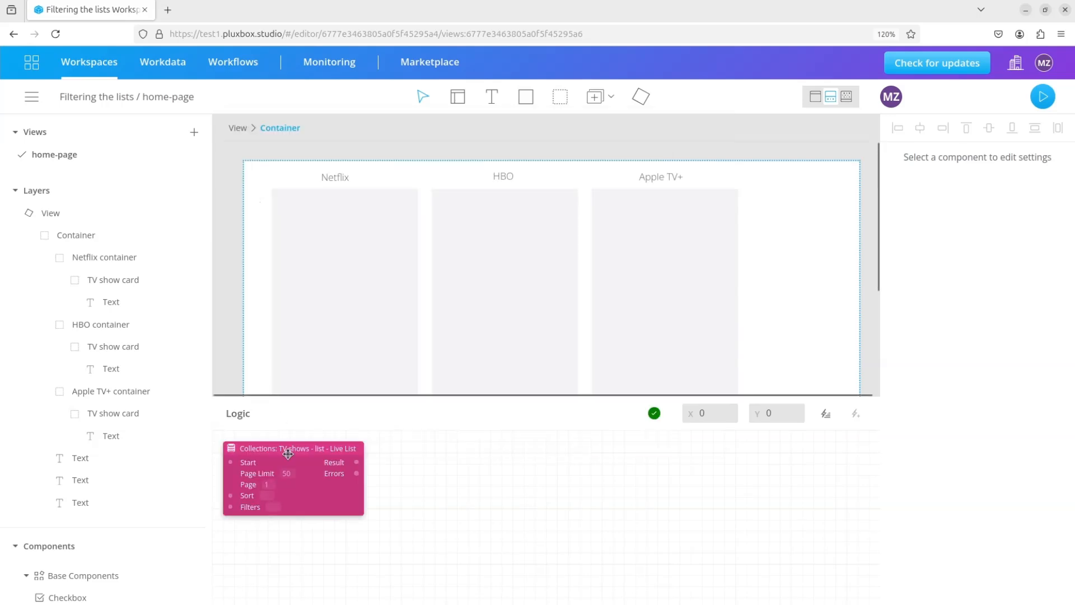
left_click_drag(262, 462, 359, 496)
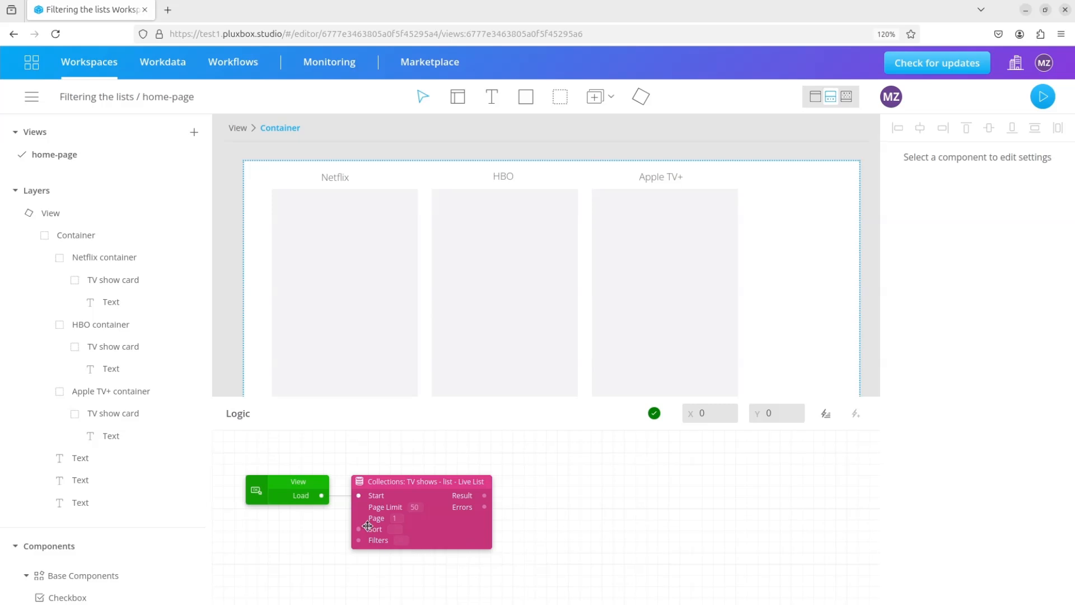
left_click(404, 541)
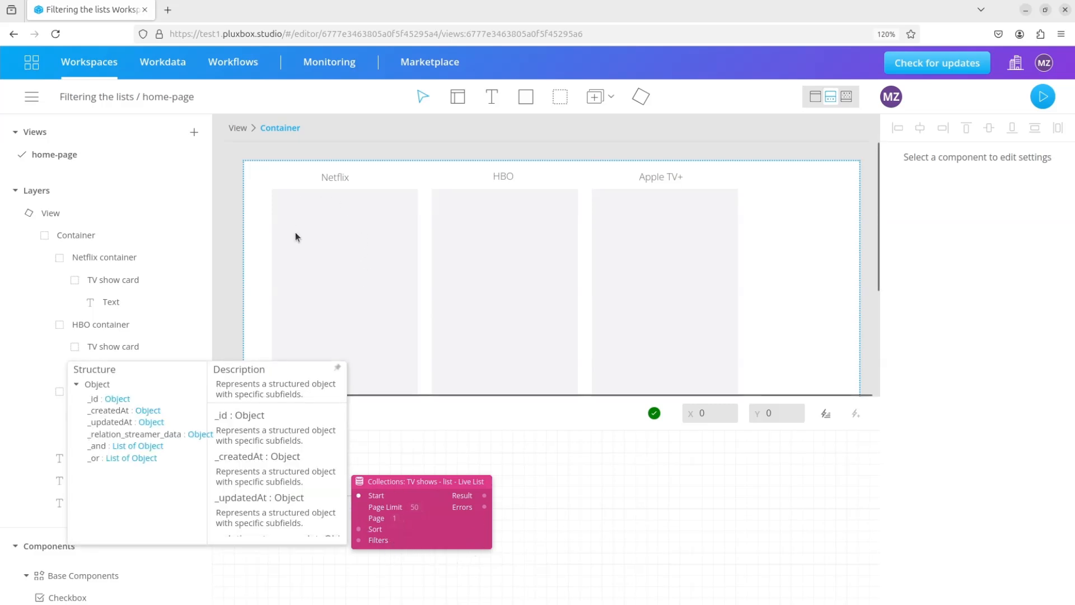
left_click(403, 541)
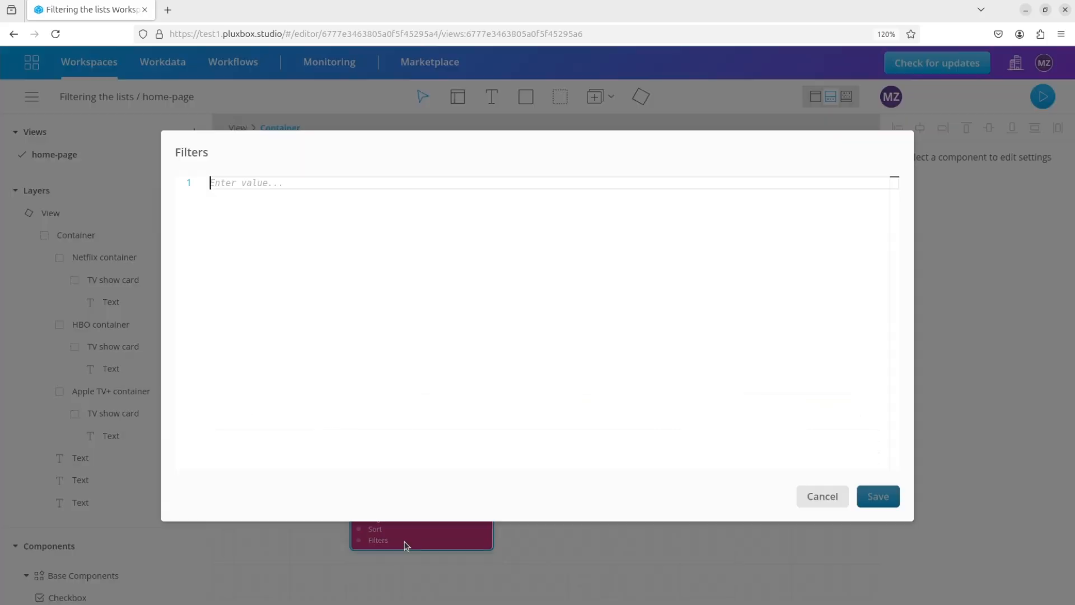
left_click(832, 501)
Copy the Netflix record's _id from the Streamer collection in the Workdata Data Explorer
left_click(165, 68)
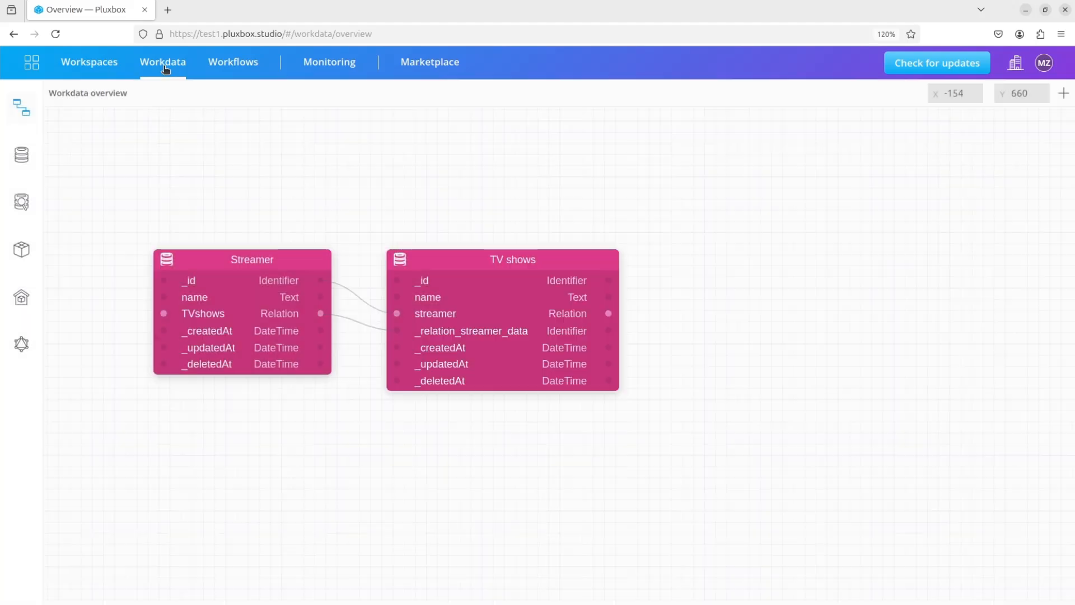
left_click(21, 202)
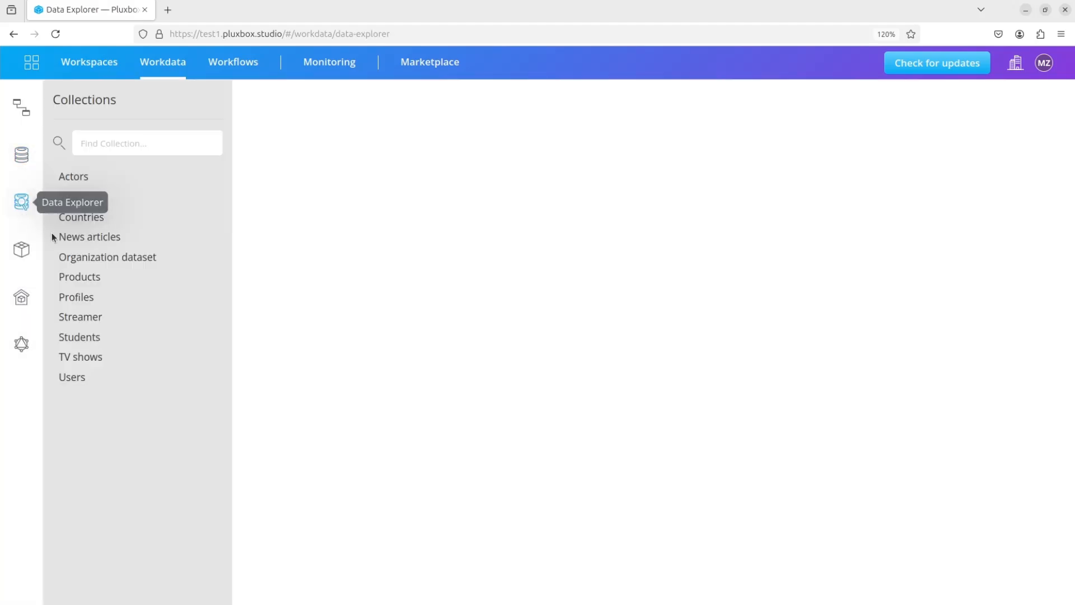
left_click(84, 315)
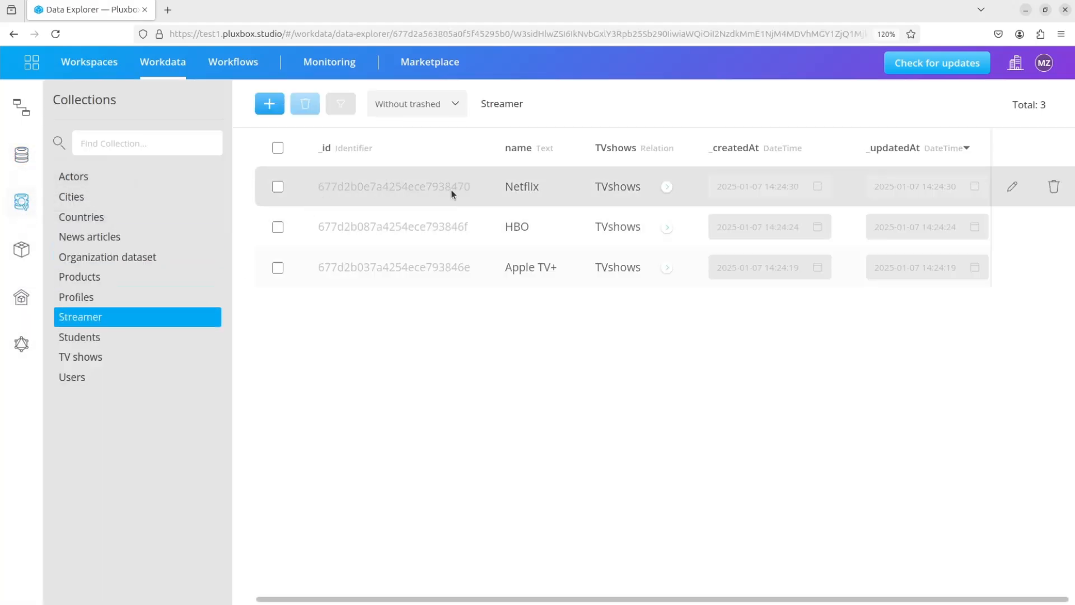
left_click_drag(471, 187, 359, 186)
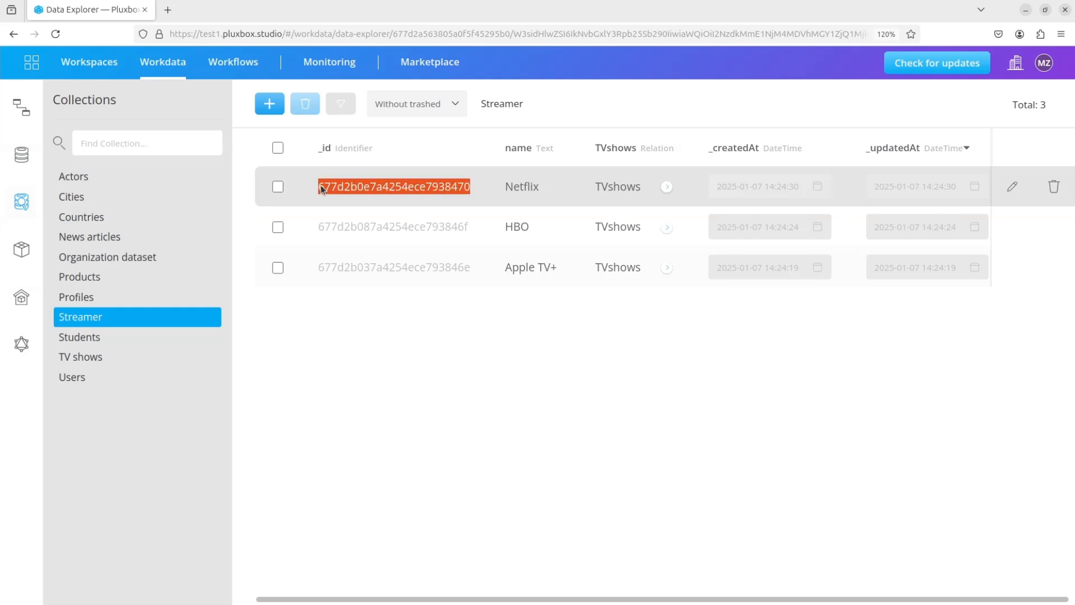
Reopen the Filtering the lists workspace and start the TV shows Live List's filter with a "_relation_streamer_data" object
left_click(92, 62)
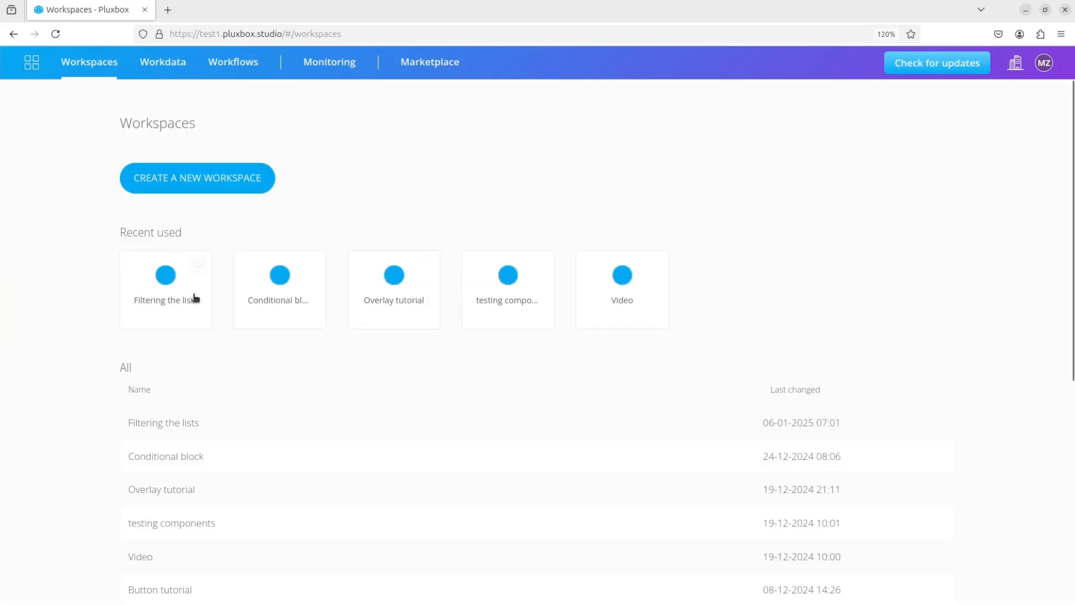
left_click(192, 296)
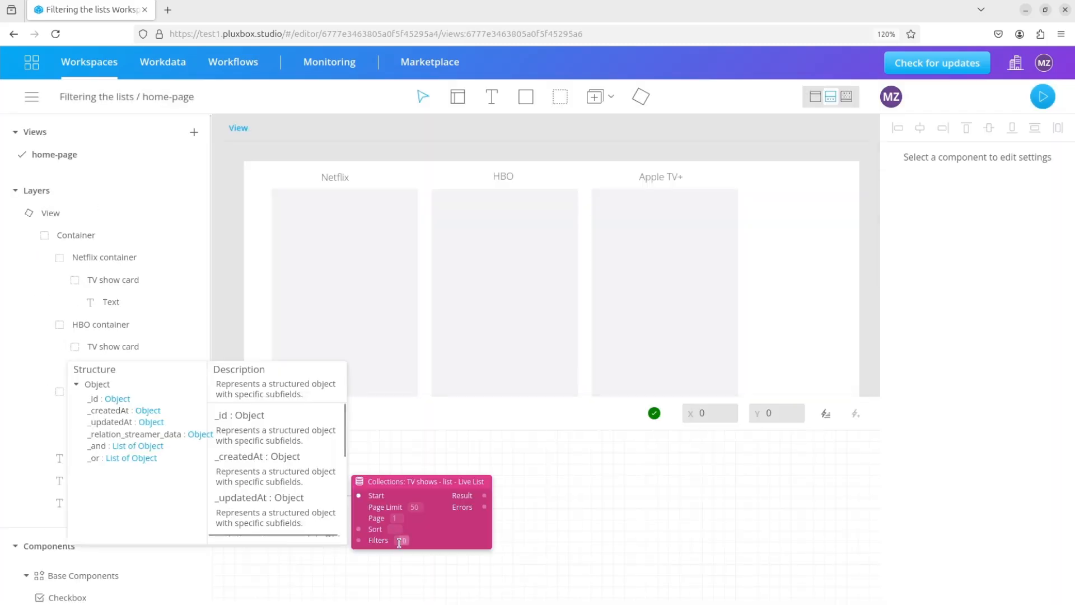
left_click(404, 540)
type("{")
key("Return")
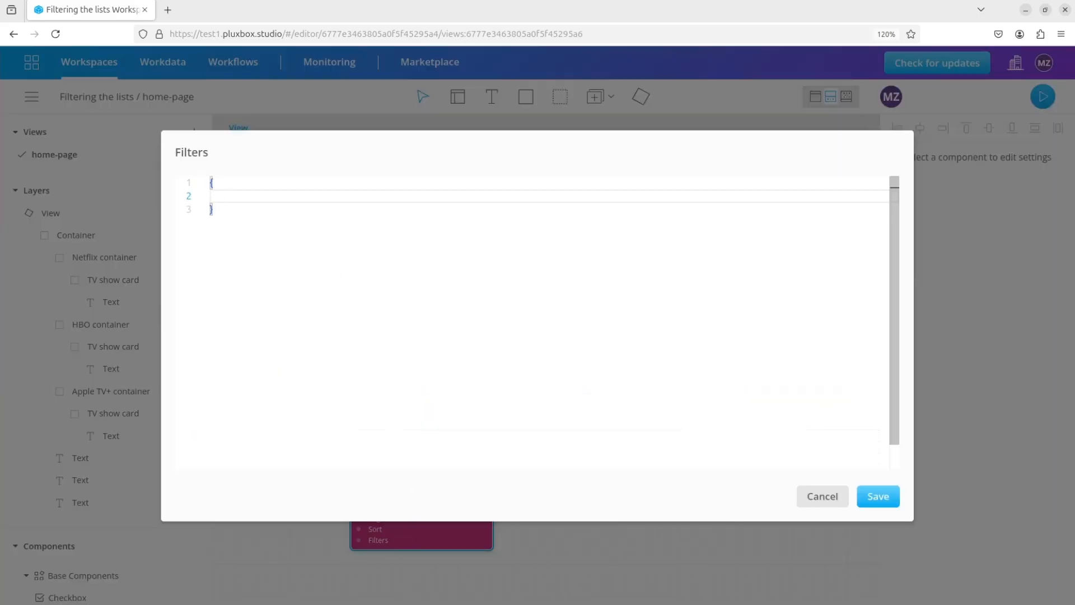
key("ctrl+space")
left_click(250, 263)
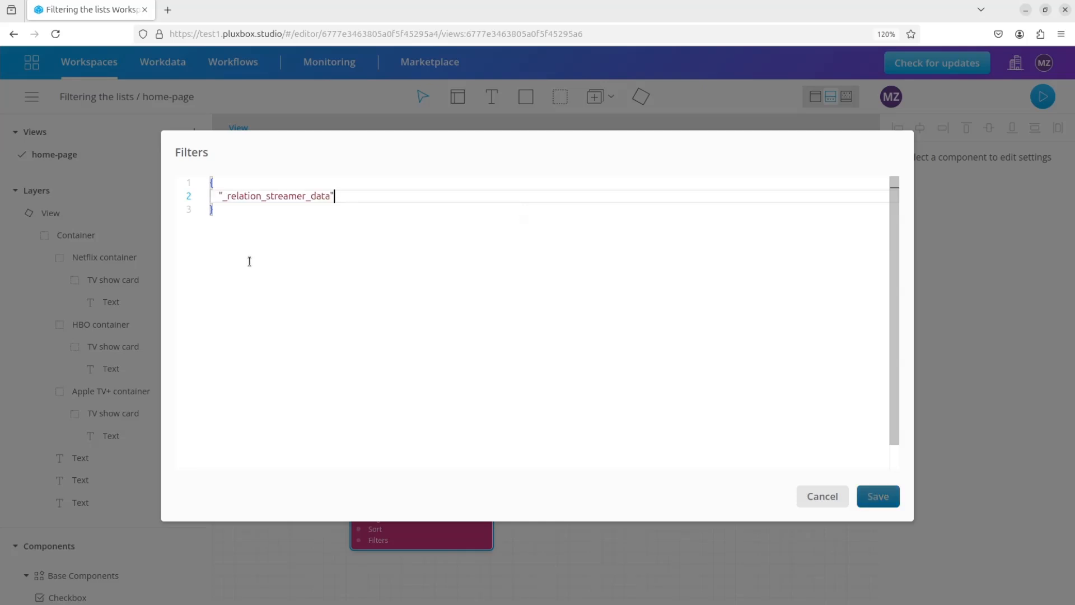
type(":")
key("Return")
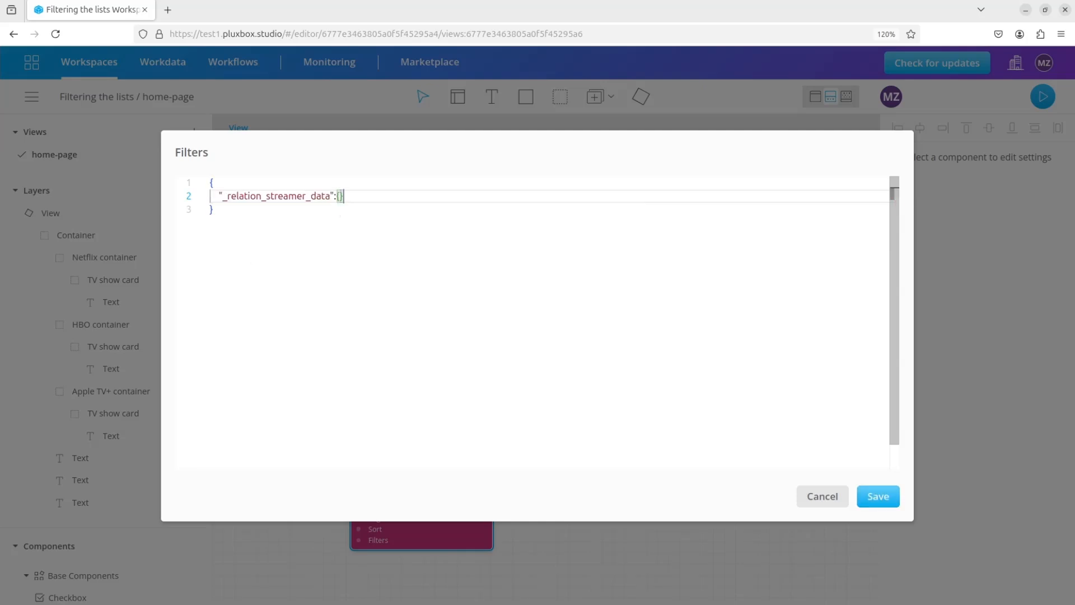
Add an "eq" condition with the Netflix _id 677d2b0e7a4254ece7938470 inside "_relation_streamer_data" and save the filter
key("Return")
key("ctrl+space")
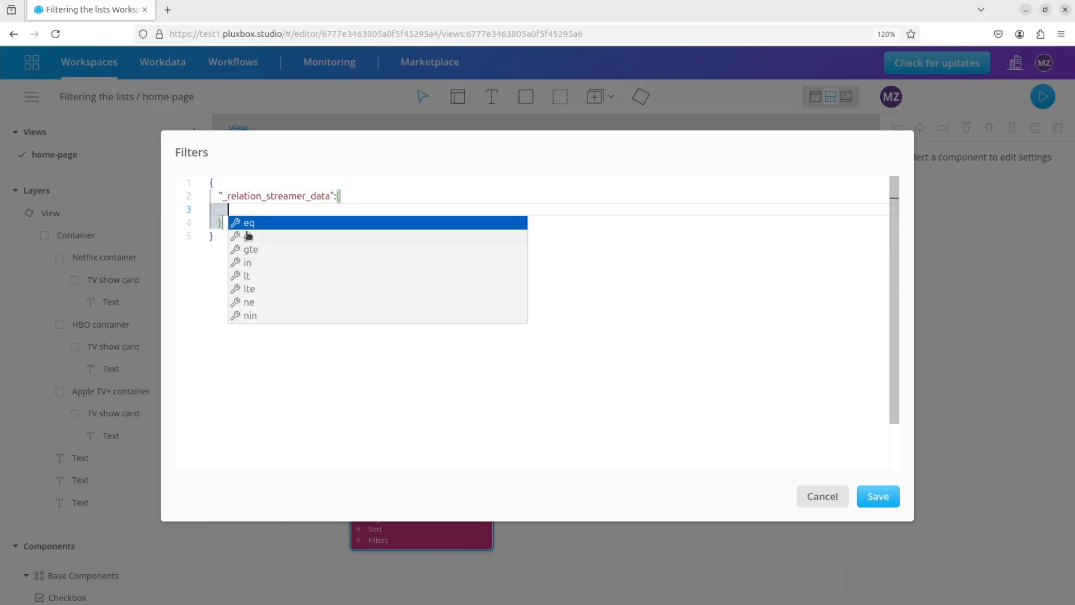
key("Return")
type("\"eq\": \"")
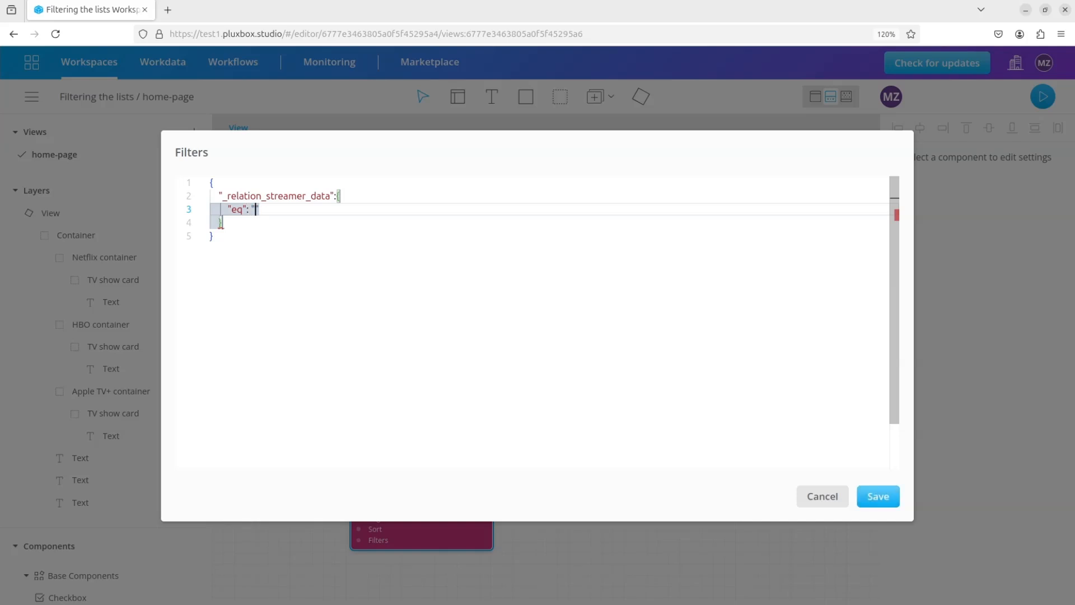
type("677d2b0e7a4254ece7938470")
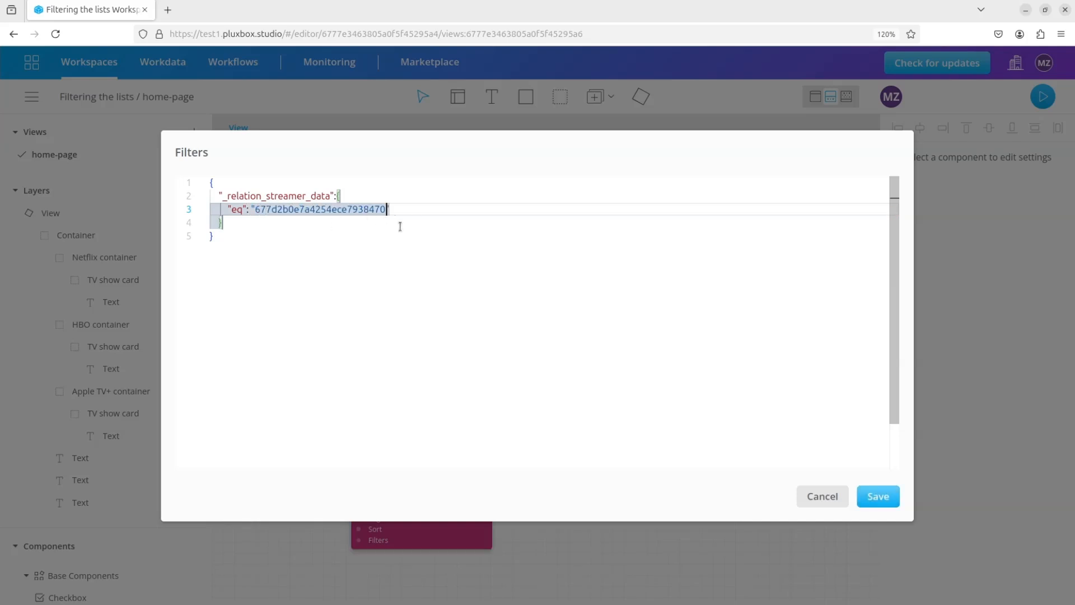
left_click(878, 496)
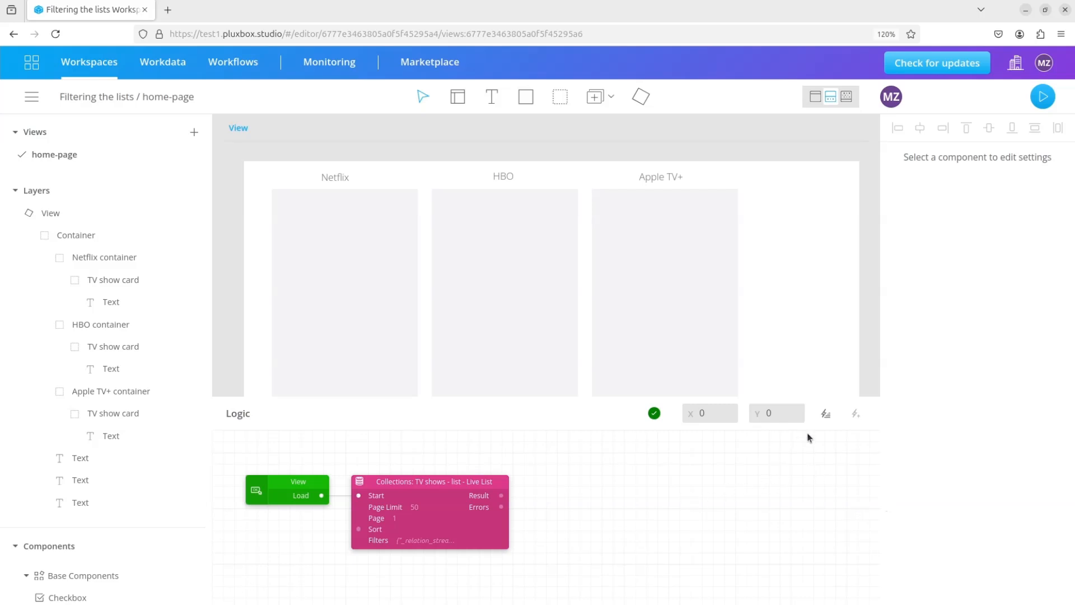
Insert a Get Data block, connect the Live List's Result to its Object and set its path to edges
left_click(826, 419)
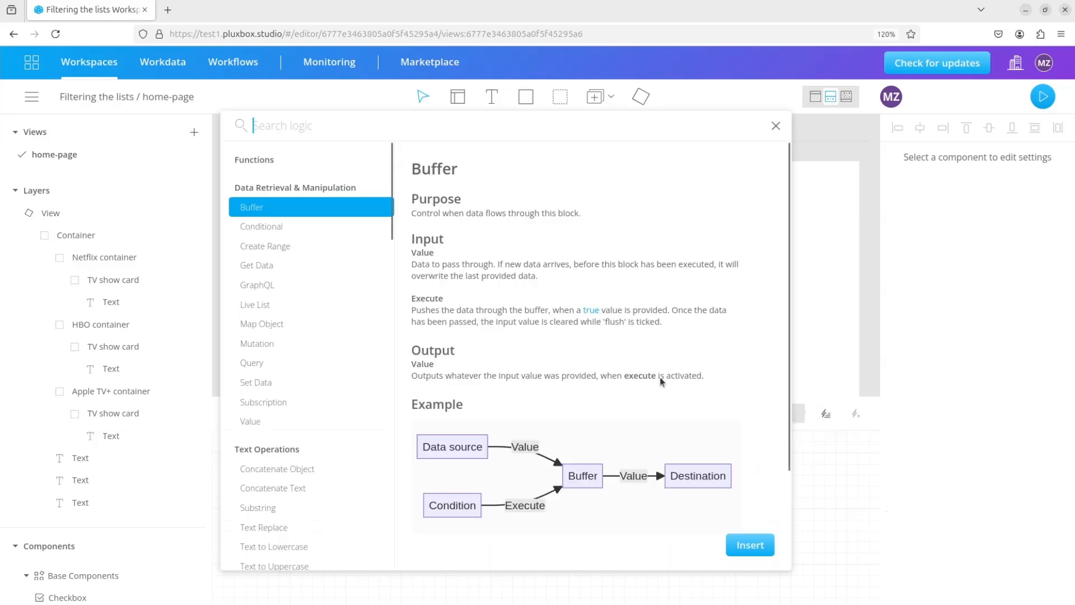
left_click(283, 269)
left_click(738, 543)
left_click_drag(275, 448, 591, 482)
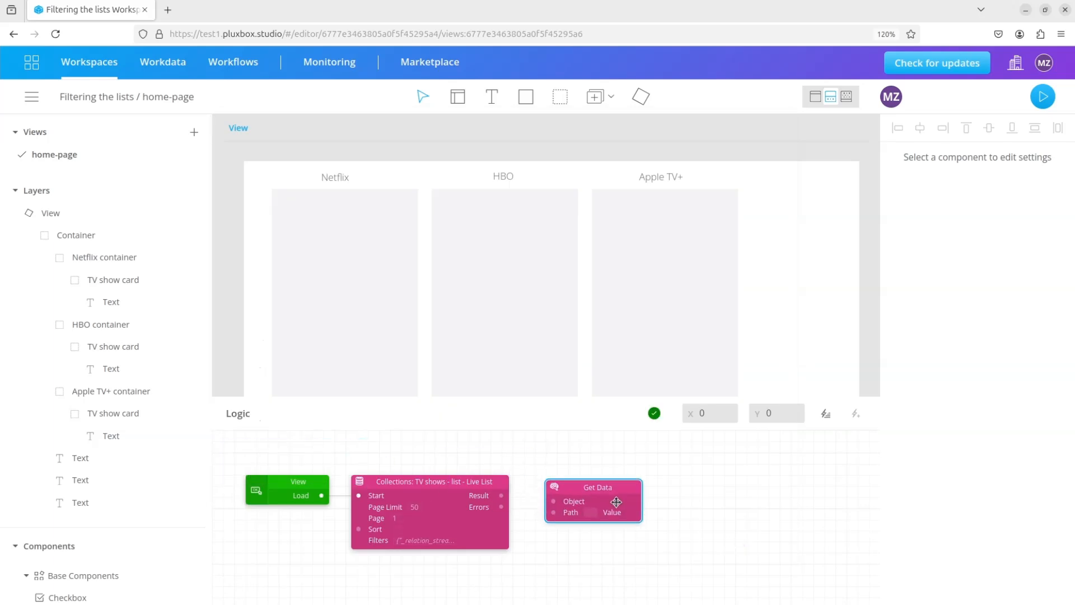
mouse_move(502, 496)
left_click_drag(503, 496, 549, 497)
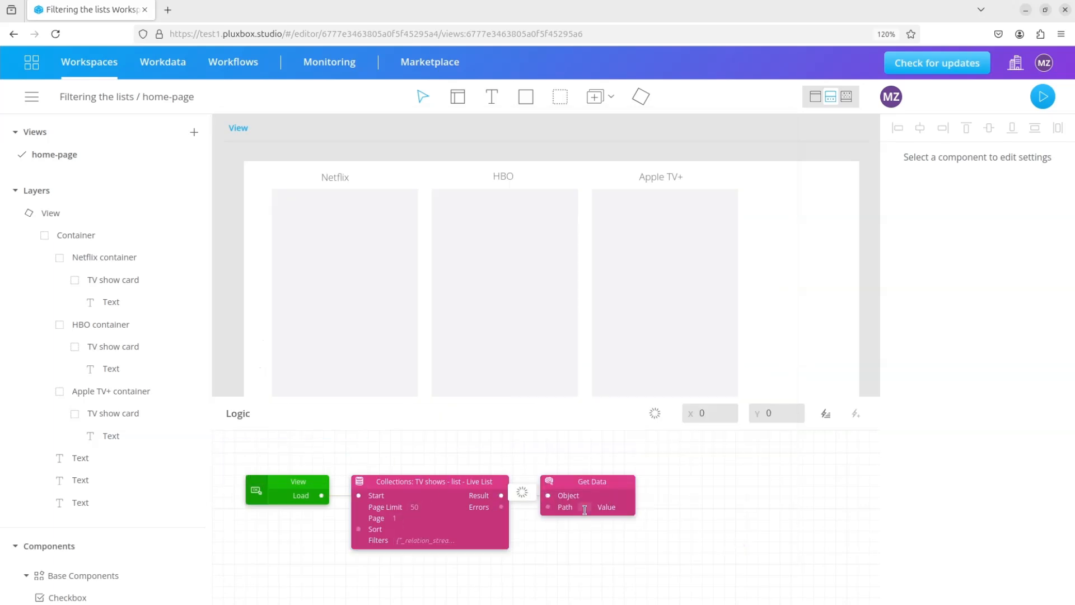
left_click(585, 508)
left_click(598, 548)
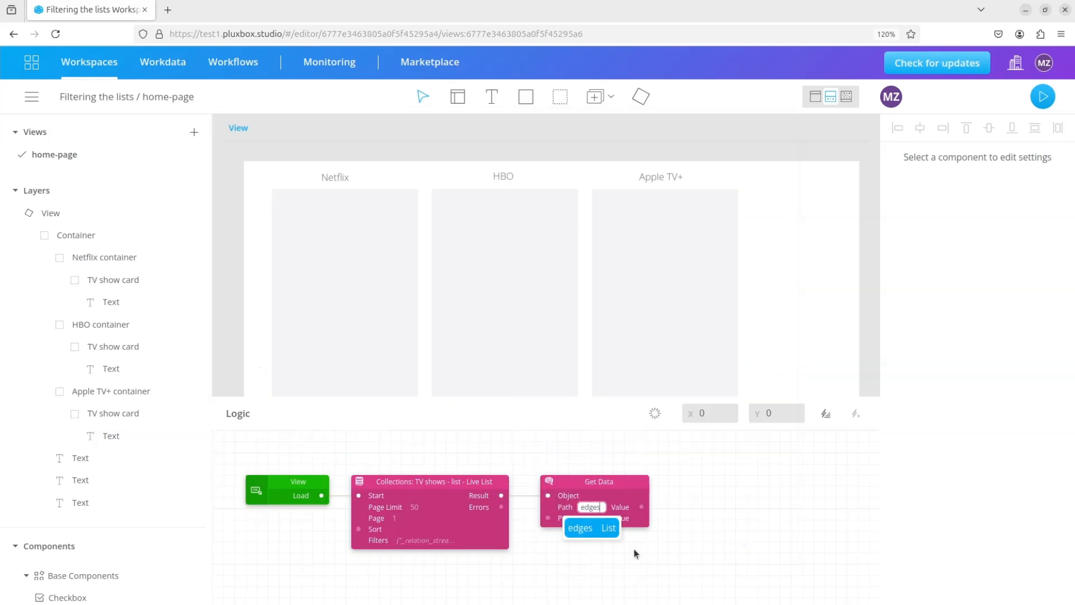
Insert a Loop List block beside Get Data and connect the edges Value to its List input
left_click(827, 416)
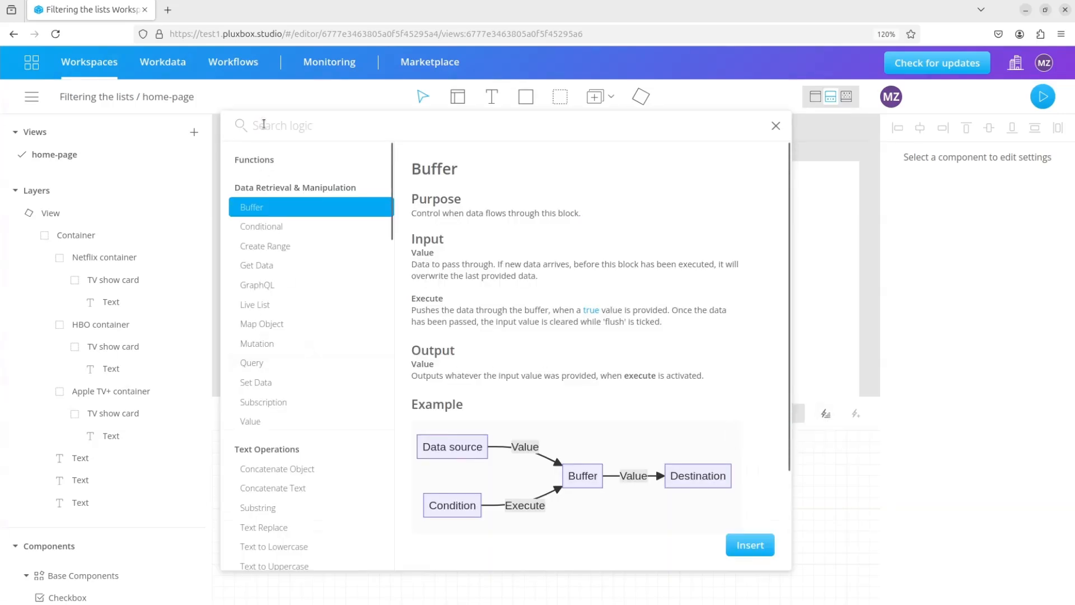
type("loop")
left_click(270, 170)
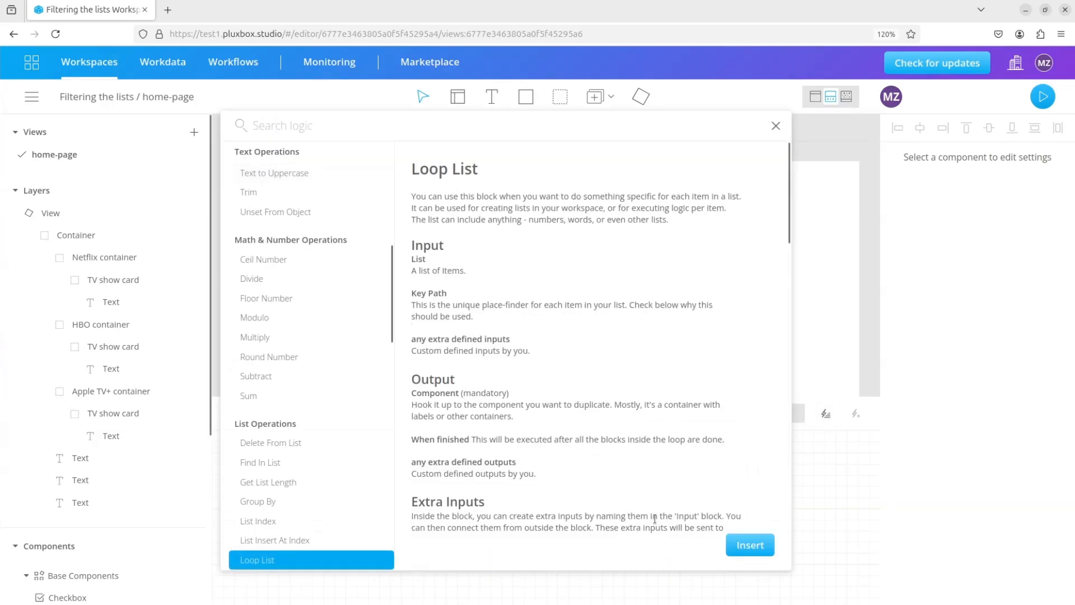
left_click(750, 546)
left_click_drag(586, 487, 743, 486)
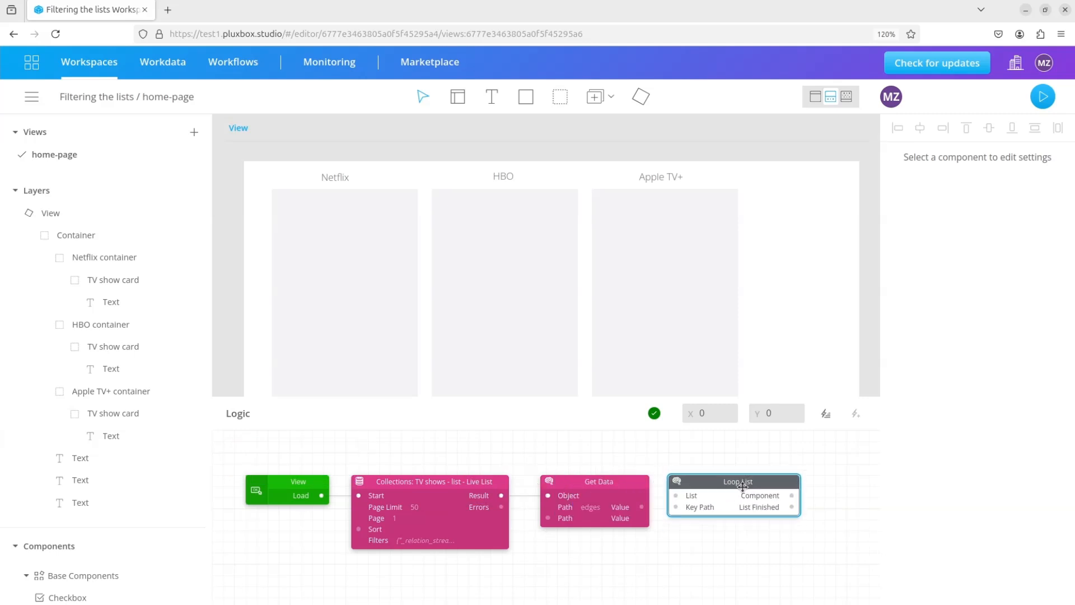
left_click_drag(641, 511, 675, 495)
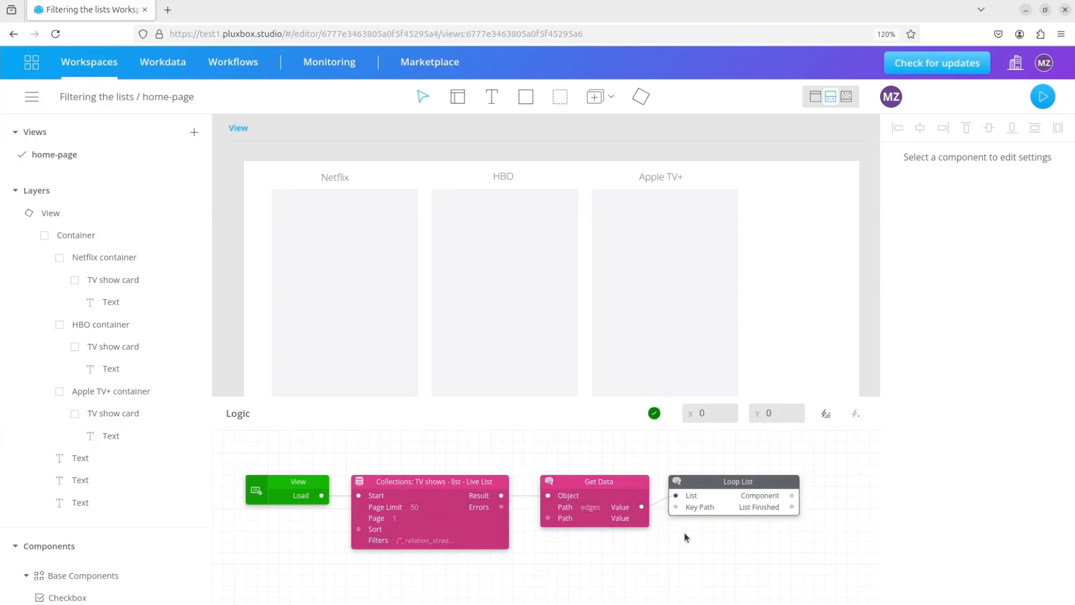
Connect the Loop List's Component output to the Position of the Netflix container's TV show card
left_click_drag(654, 543, 553, 543)
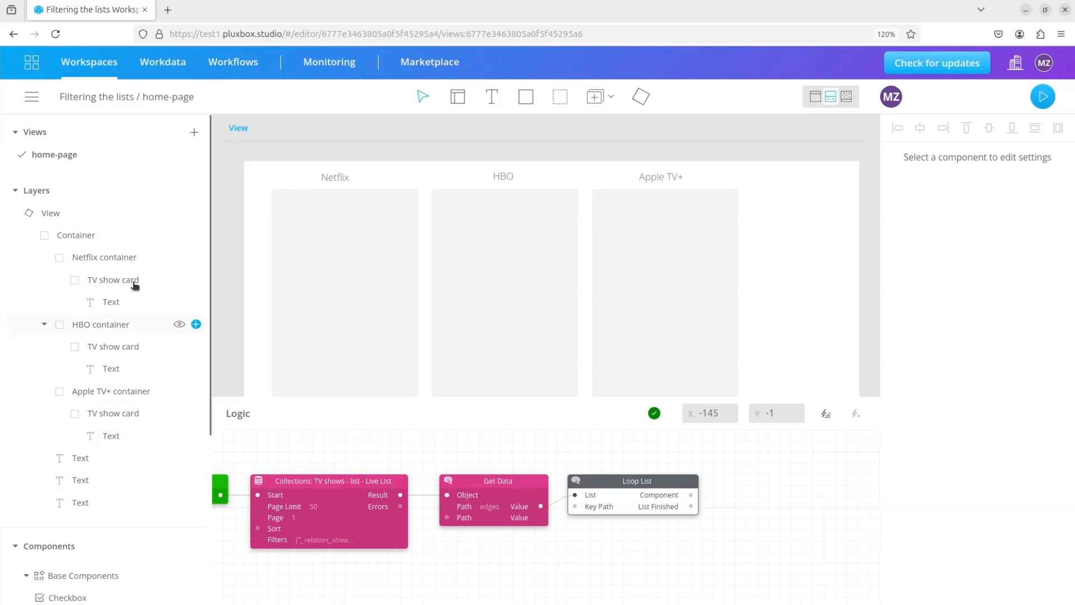
left_click(108, 280)
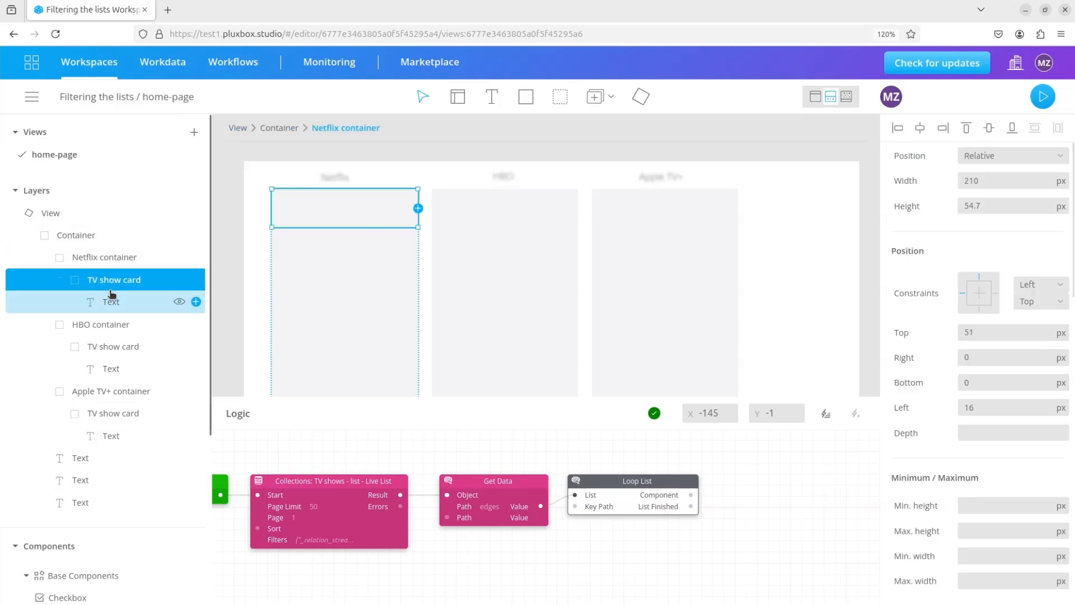
left_click_drag(691, 495, 892, 161)
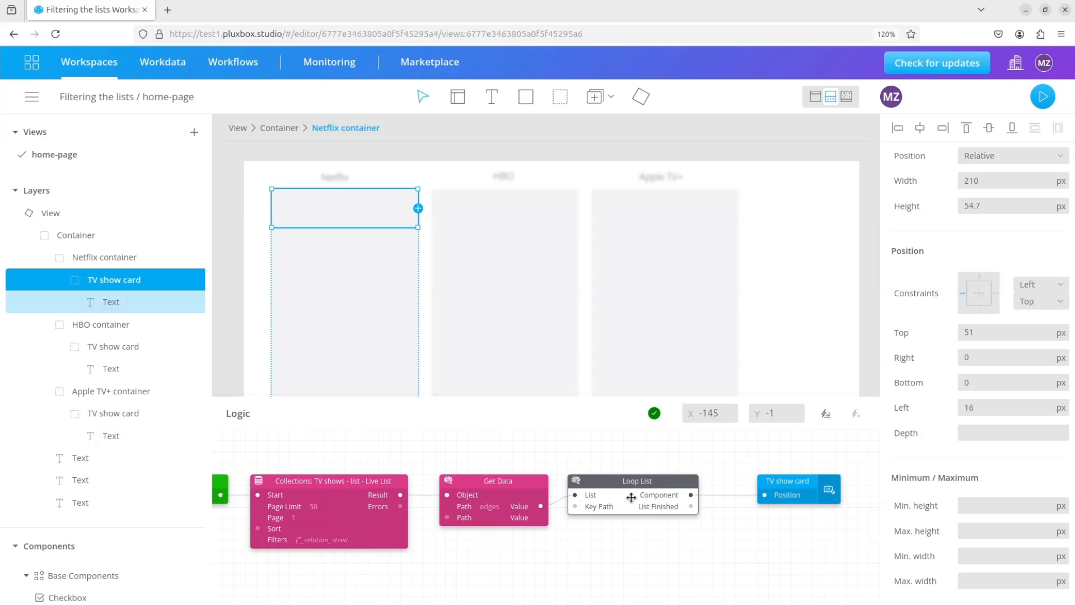
Inside the Loop List, insert a Get Data block, connect the Input's Value to its Object and set its path to node.name
double_click(588, 486)
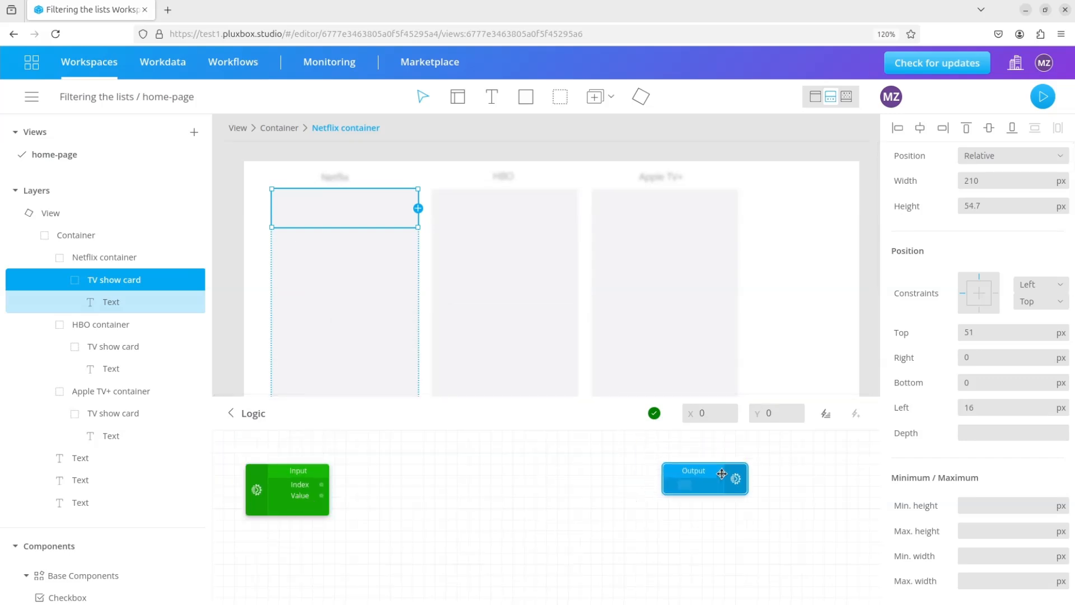
left_click(825, 413)
left_click(256, 264)
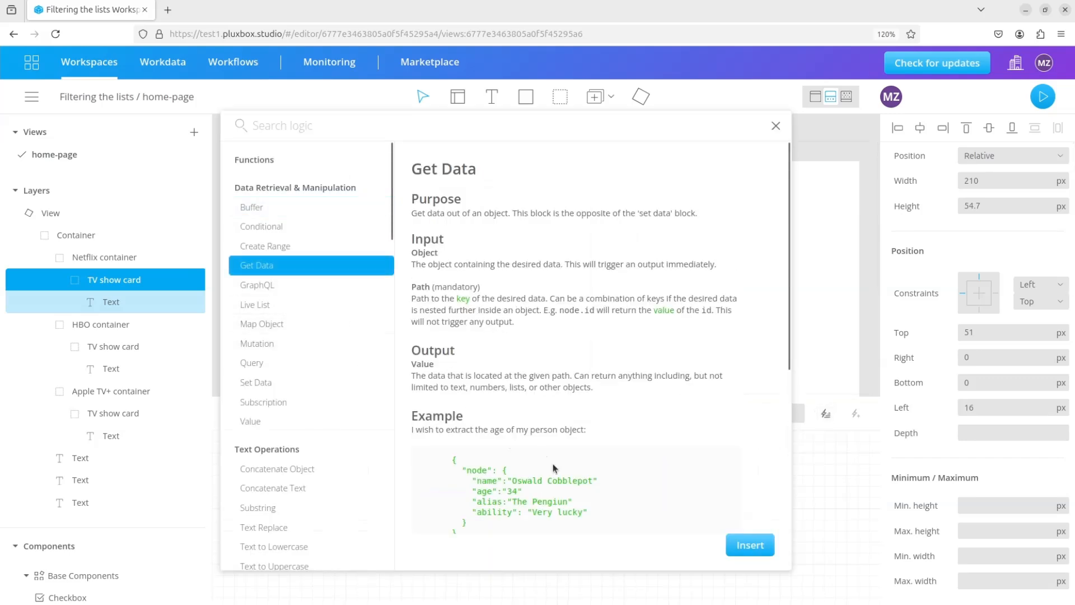
left_click(751, 545)
left_click_drag(236, 465, 322, 495)
left_click(401, 506)
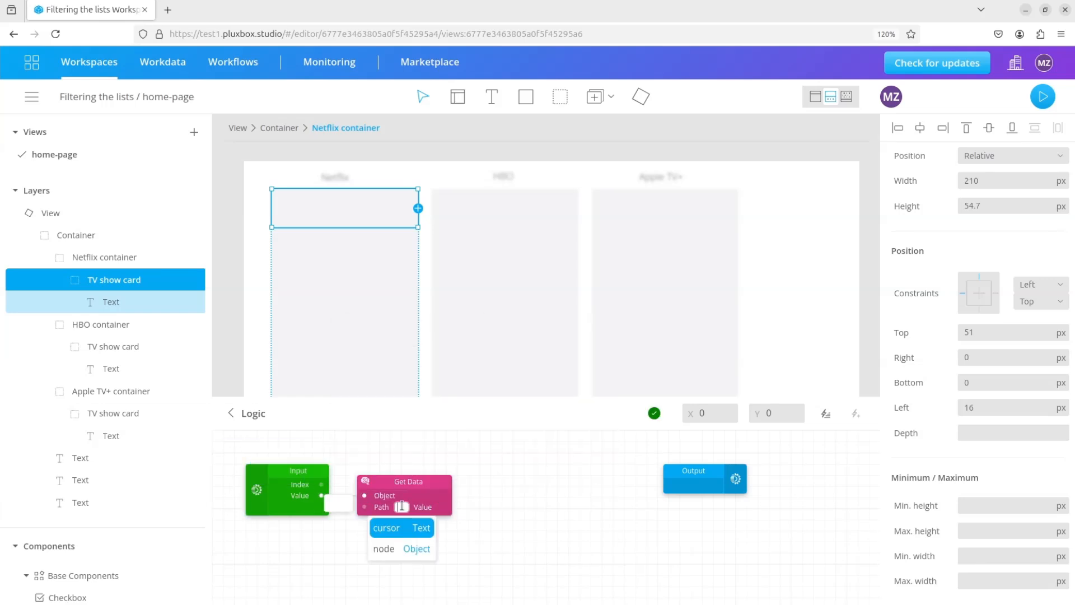
left_click(401, 548)
type(".")
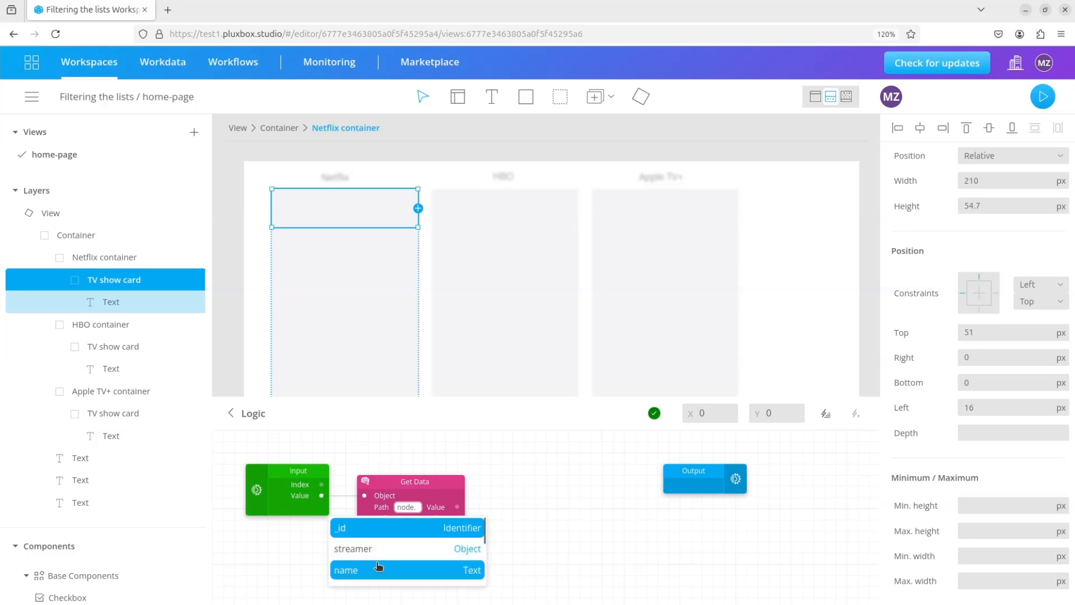
left_click(353, 570)
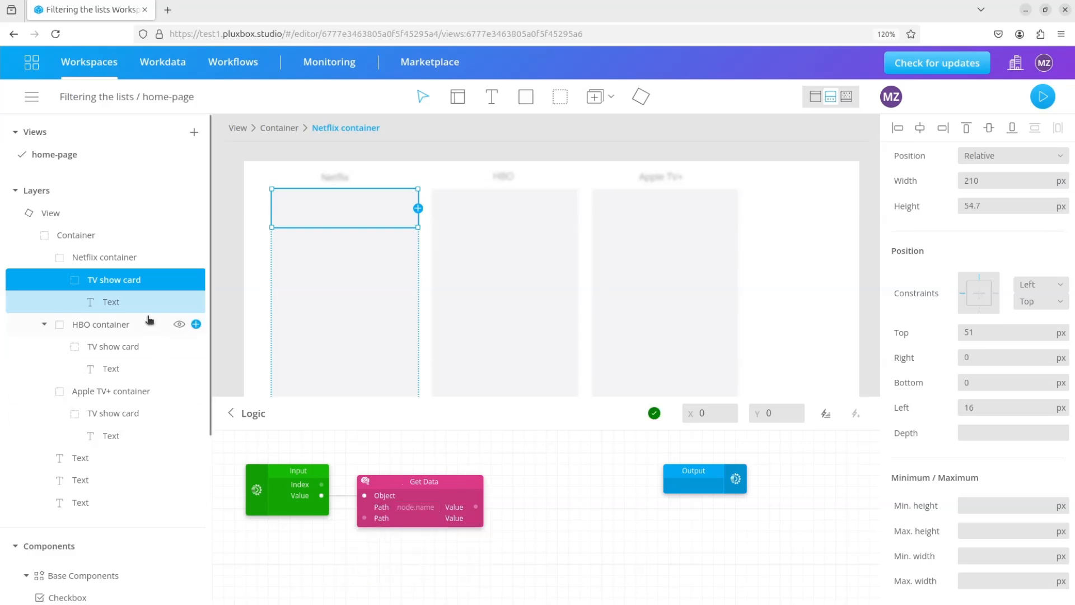
Connect the node.name Value to the Netflix card's Text value, preview the page and return to the editor
left_click(124, 303)
left_click_drag(476, 507, 886, 580)
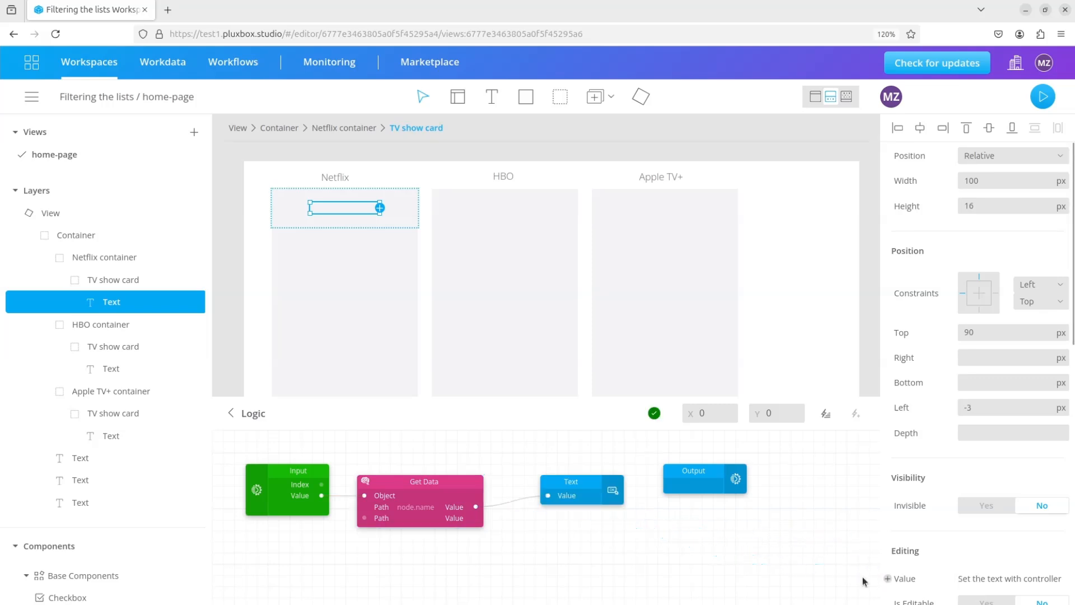
left_click(1042, 101)
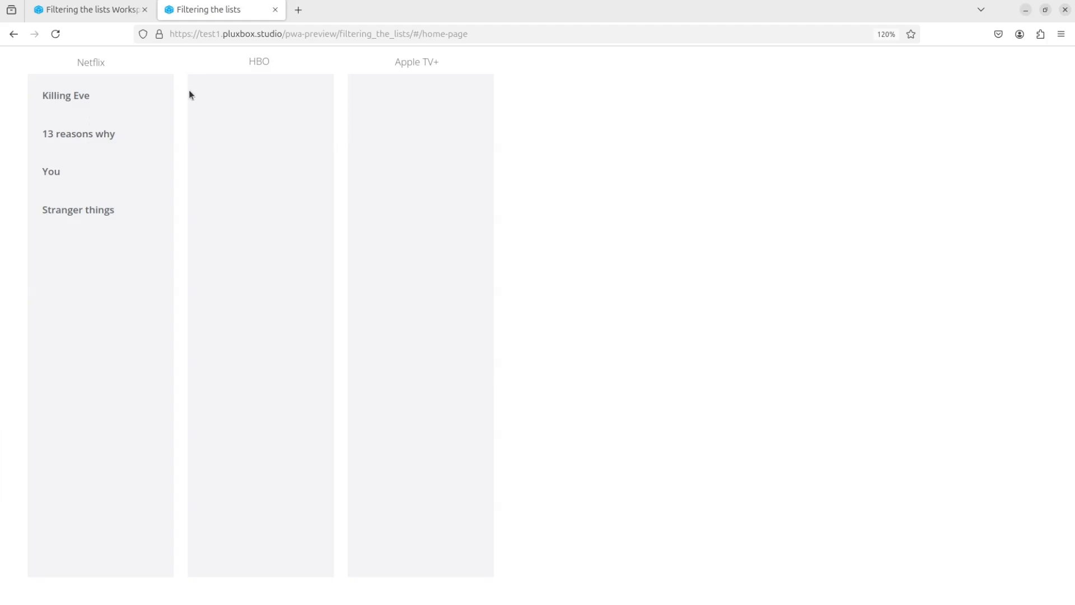
left_click(79, 9)
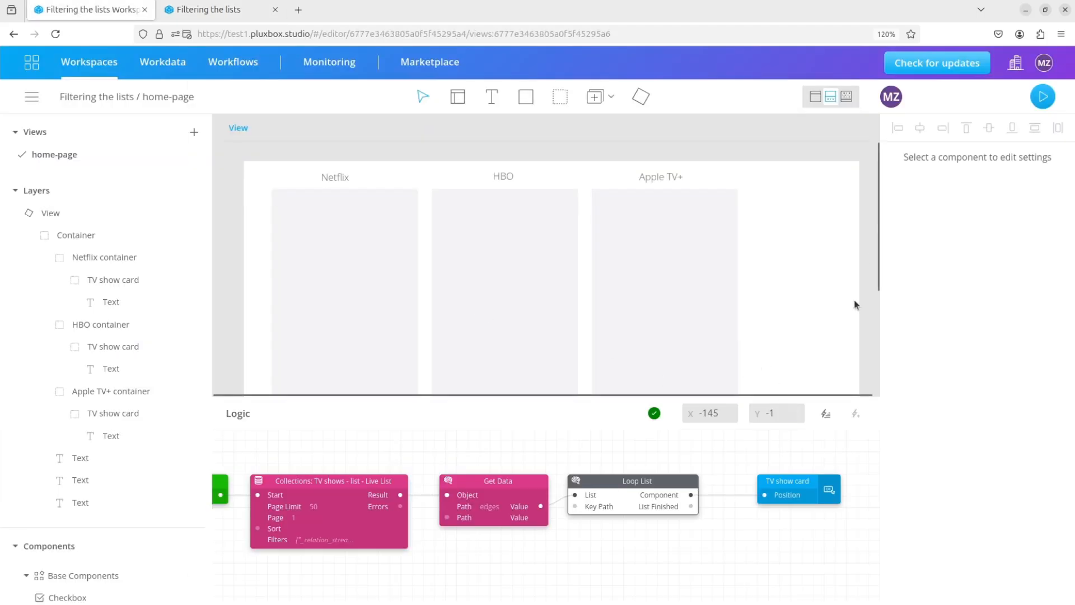
Insert a second TV shows Live List below the first one and connect the View's Load output to its Start
left_click(852, 101)
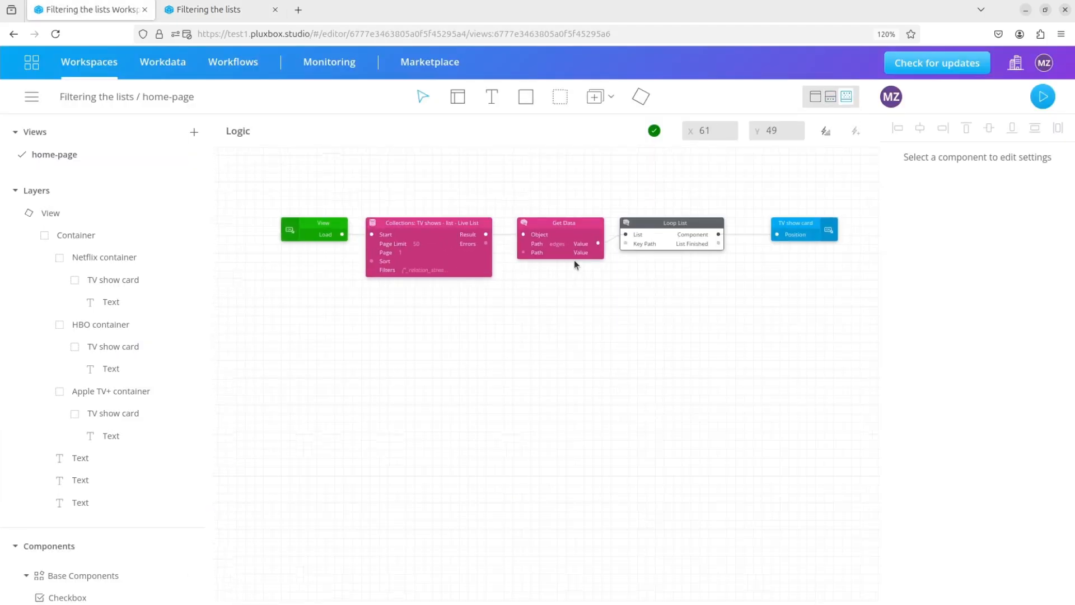
left_click(825, 130)
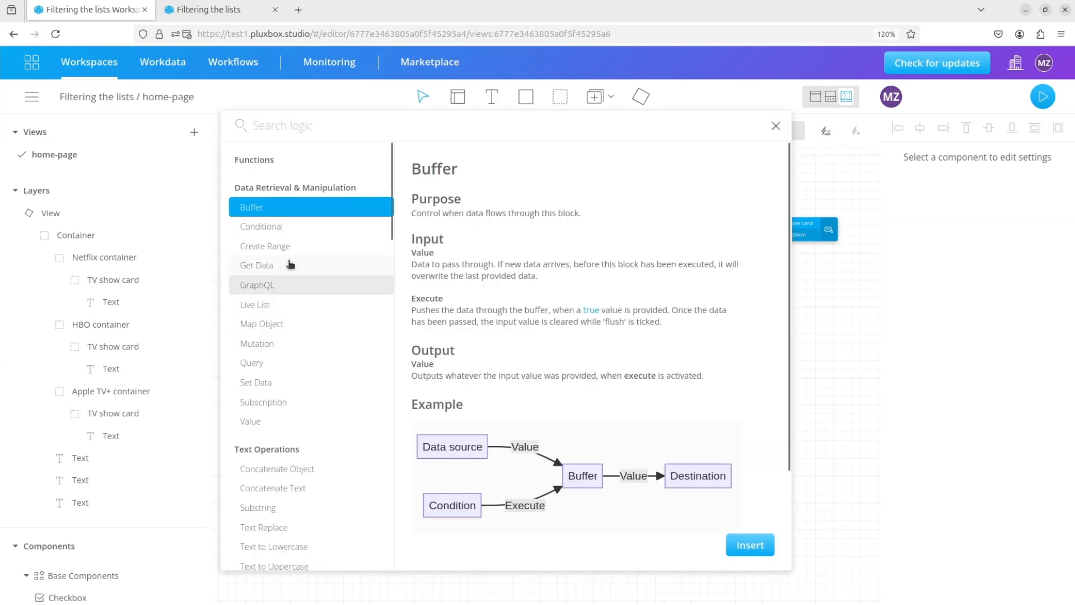
type("liv")
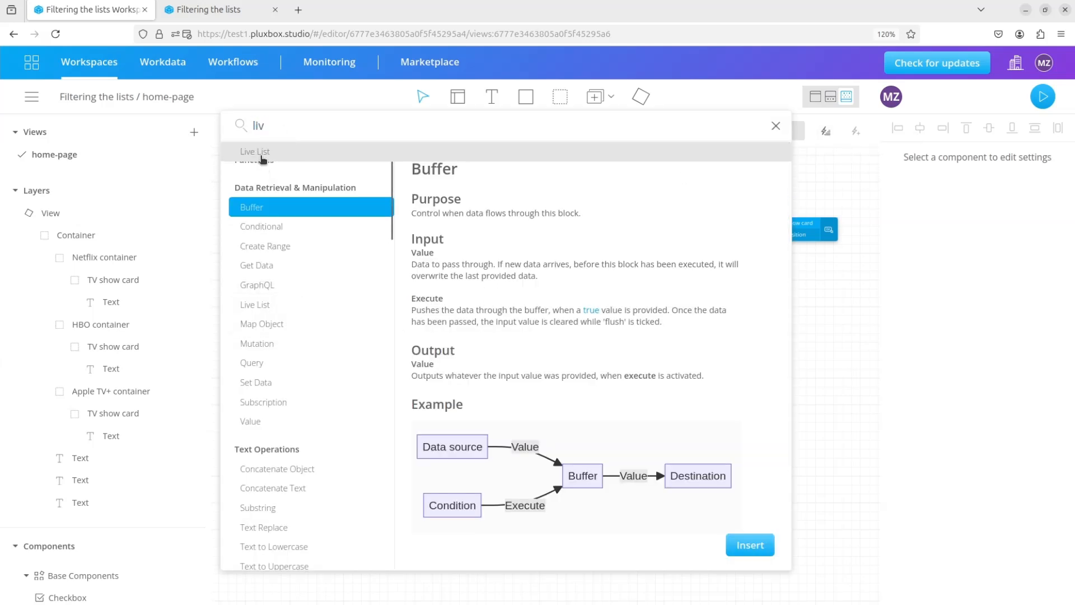
left_click(262, 157)
left_click(744, 549)
left_click(303, 184)
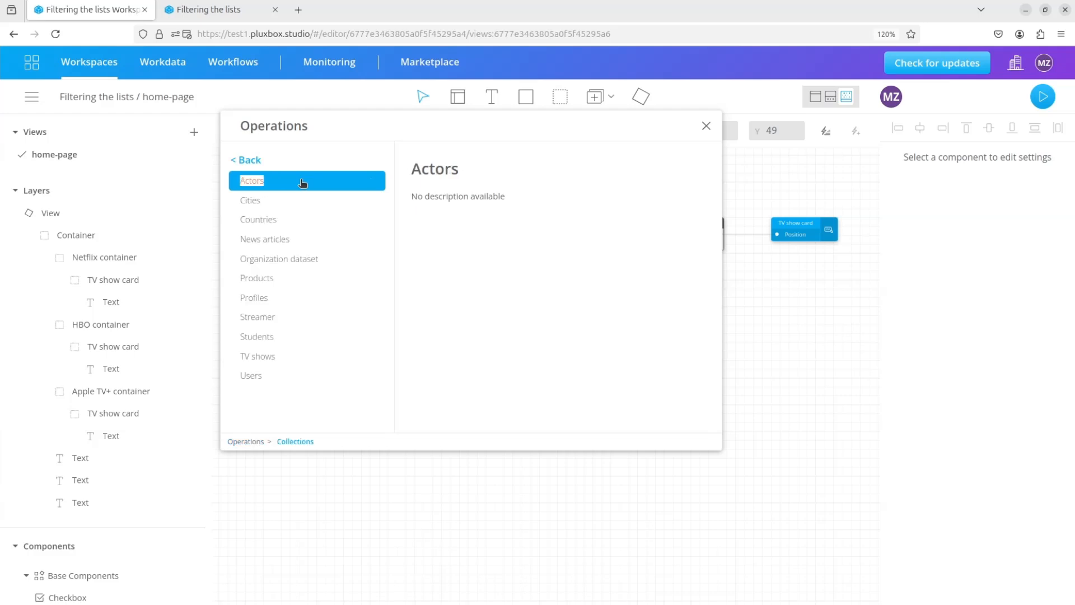
left_click(288, 356)
left_click_drag(305, 204, 441, 336)
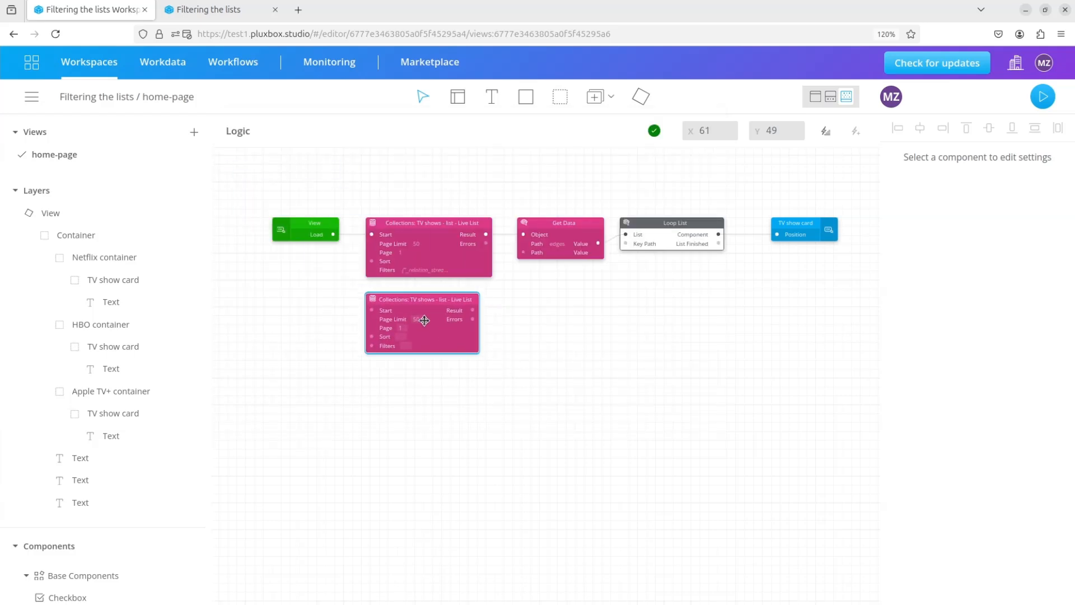
left_click_drag(333, 236, 371, 310)
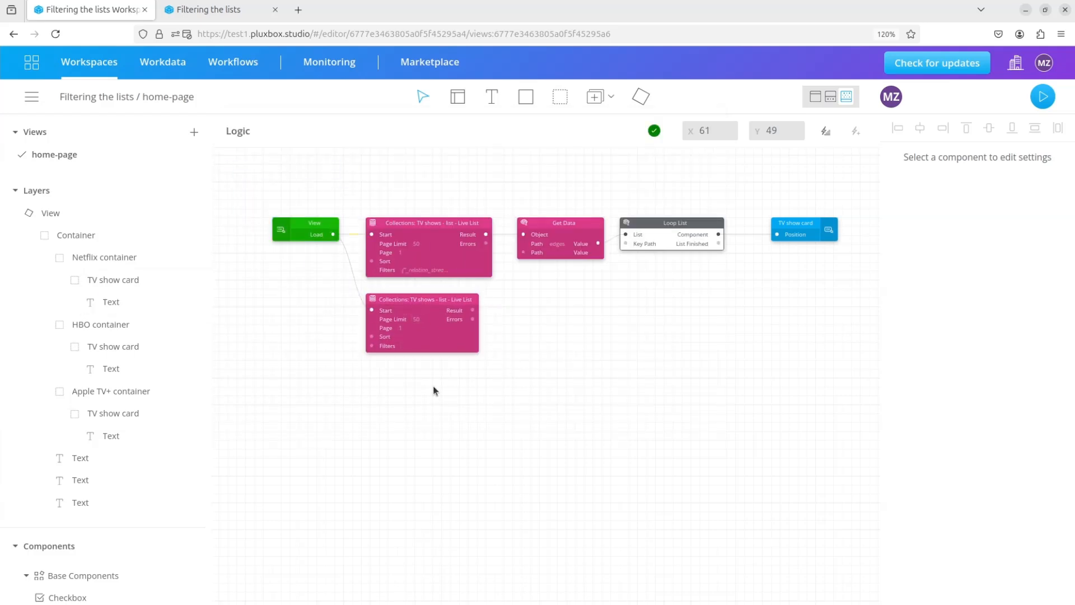
Copy the HBO record's _id from the Streamer collection in the Workdata data explorer
left_click(162, 62)
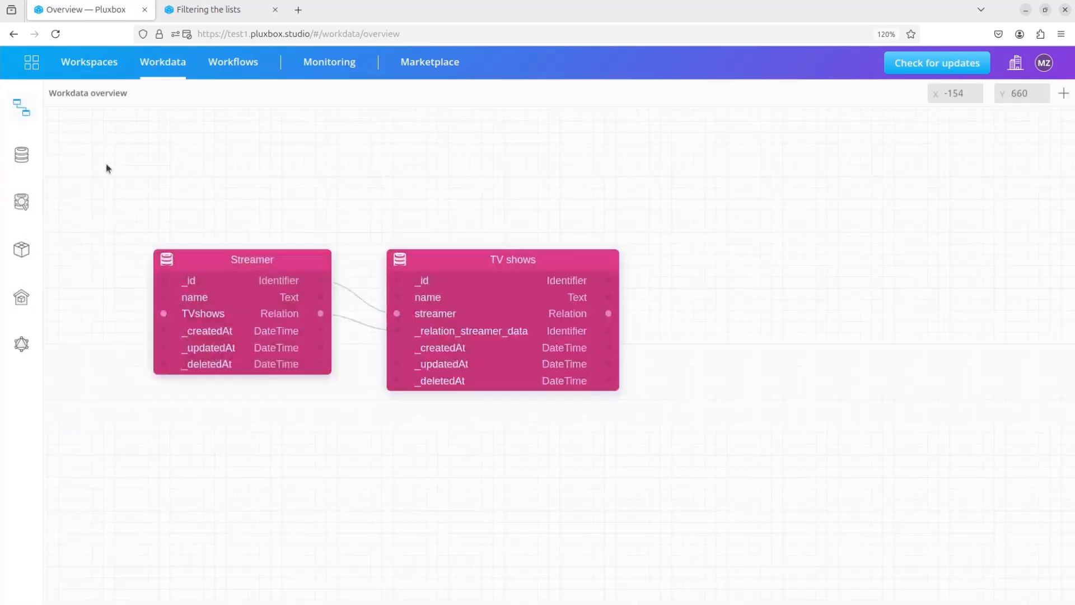
left_click(23, 201)
left_click(100, 315)
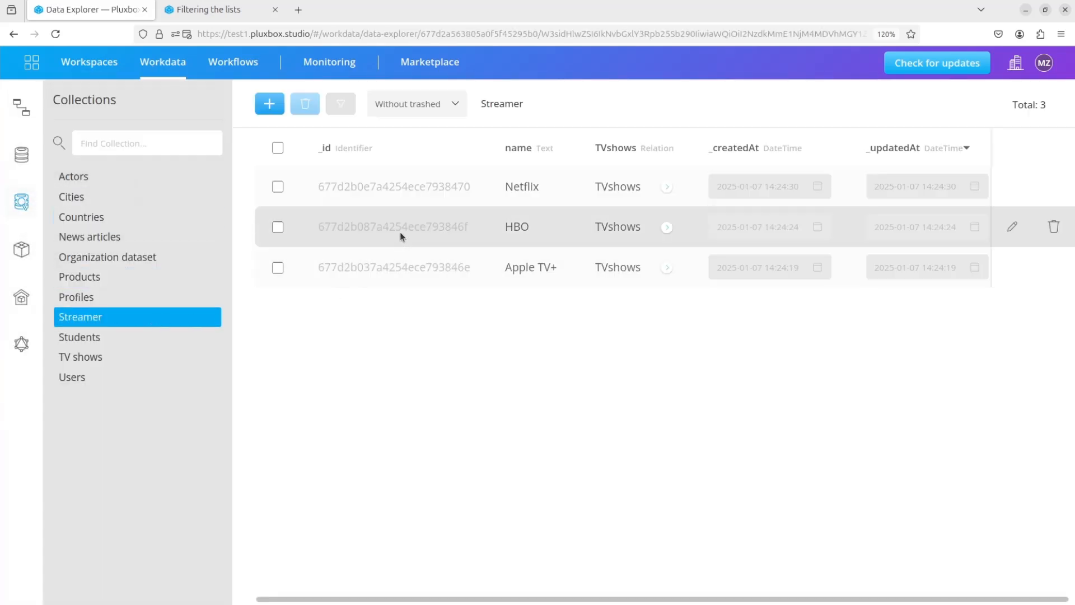
left_click_drag(353, 226, 469, 225)
key("ctrl+c")
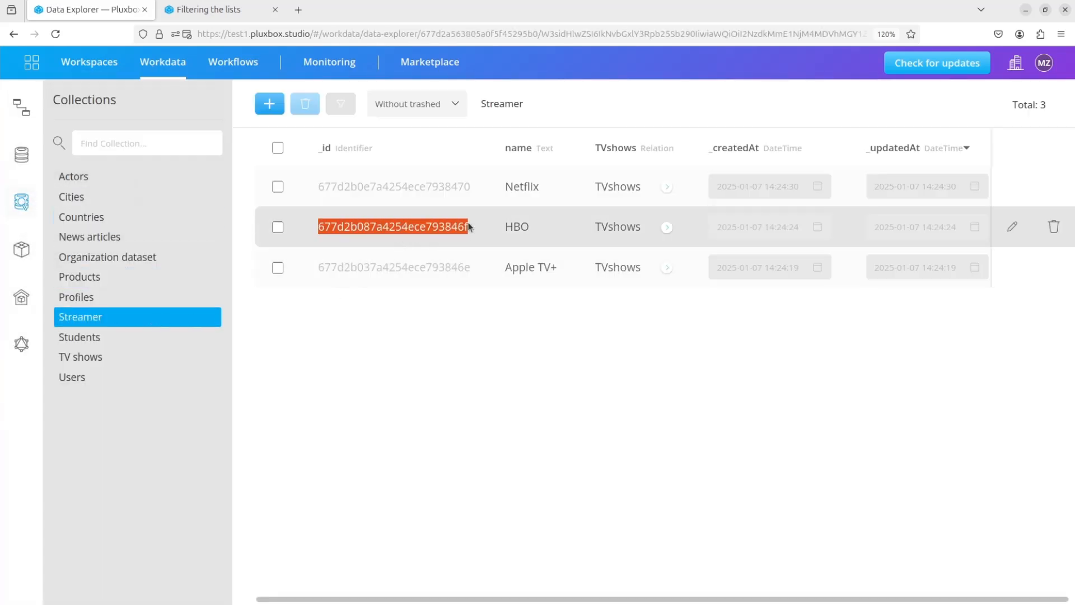
Reopen the Filtering the lists workspace and start the second Live List's filter with a "_relation_streamer_data" object
left_click(19, 169)
left_click(102, 69)
left_click(202, 302)
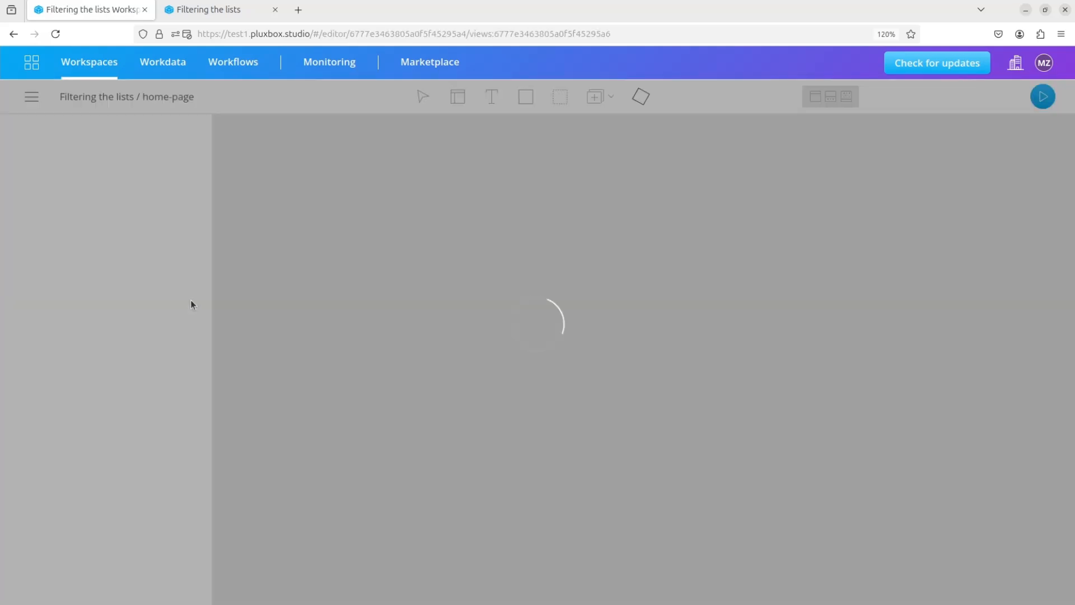
scroll(491, 551, "down", 2)
left_click(407, 559)
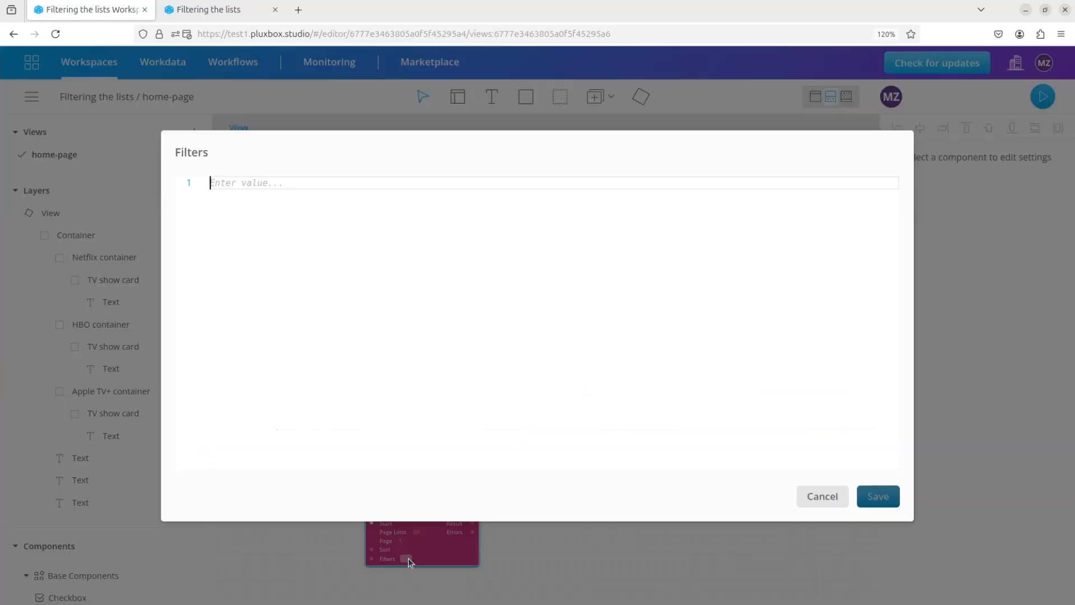
type("{")
key("ctrl+space")
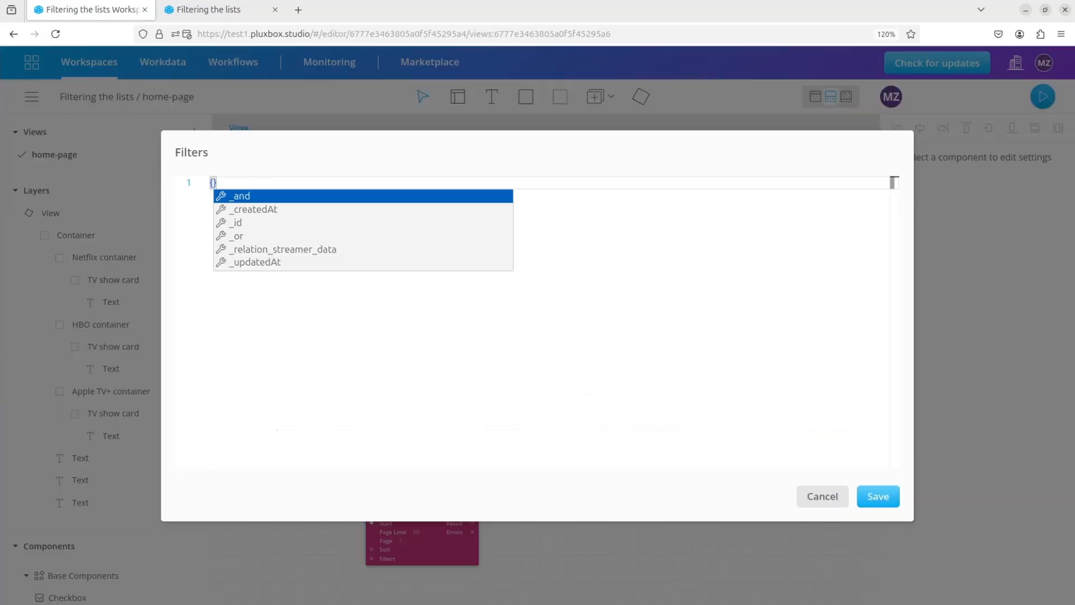
left_click(276, 251)
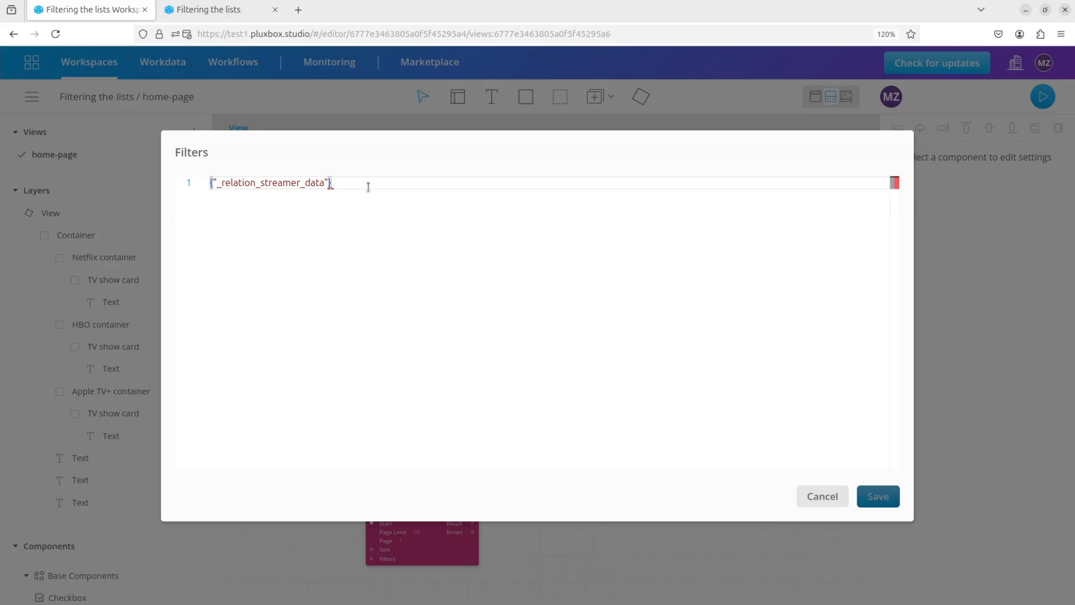
key("Return")
key("Left")
type(":{")
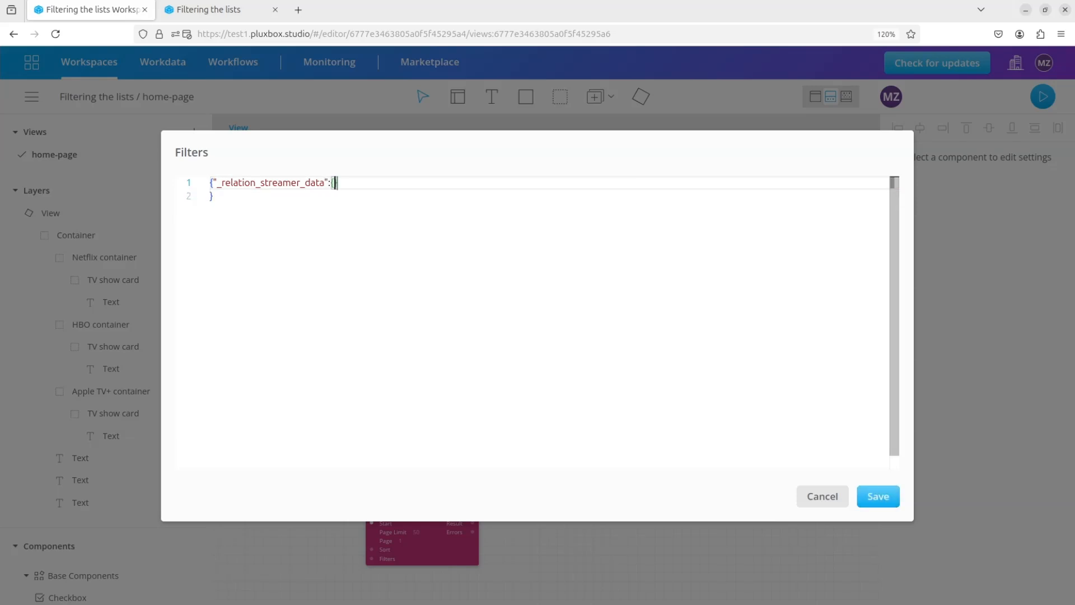
Add an "eq" condition with the HBO _id 677d2b087a4254ece793846f inside "_relation_streamer_data" and save the filter
key("Return")
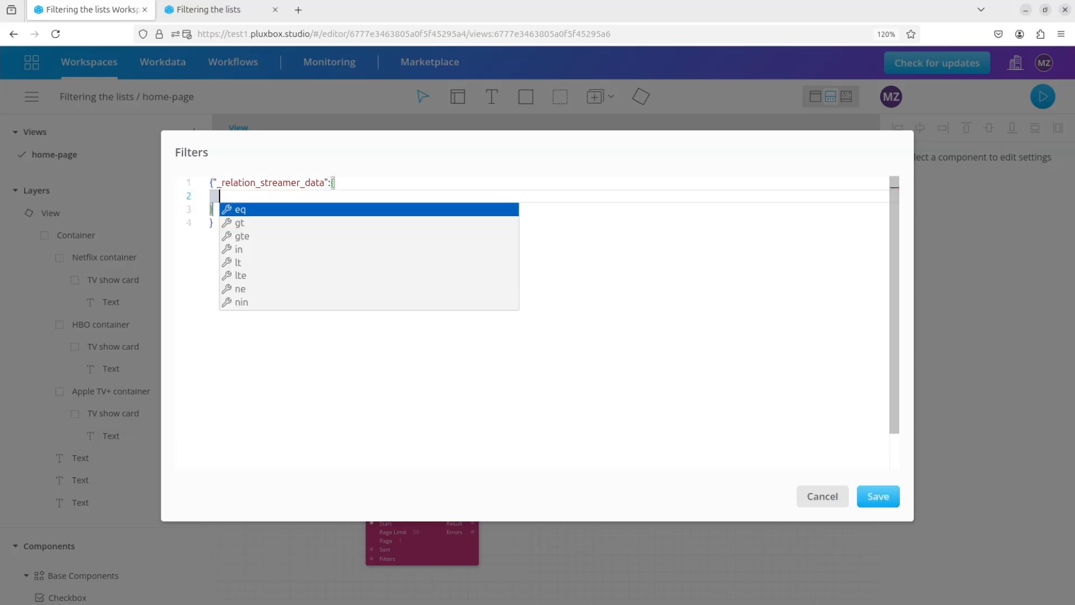
left_click(262, 214)
type(":\"")
key("ctrl+v")
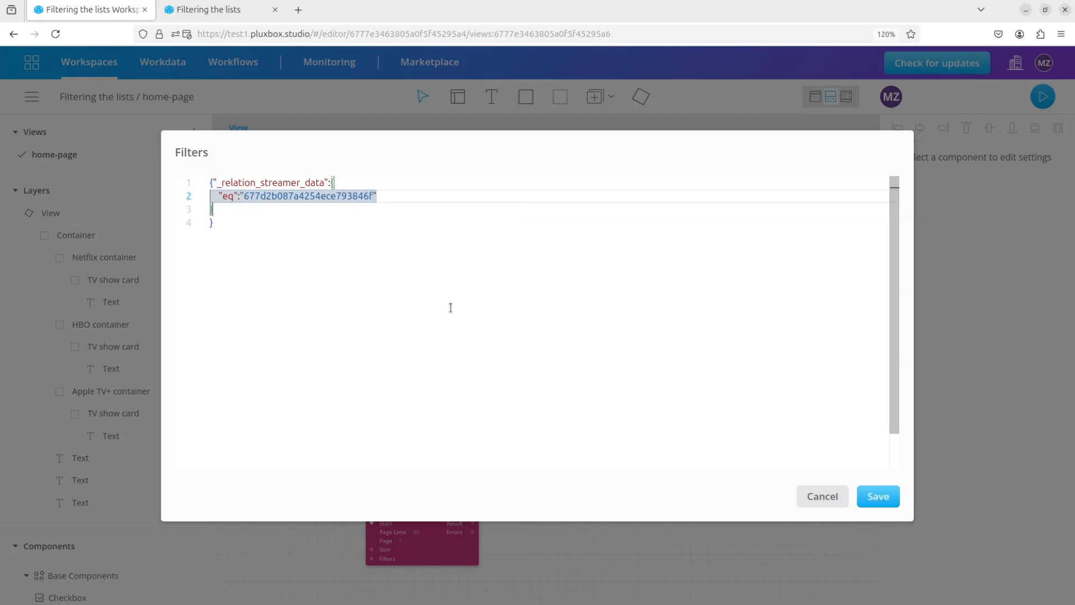
left_click(878, 498)
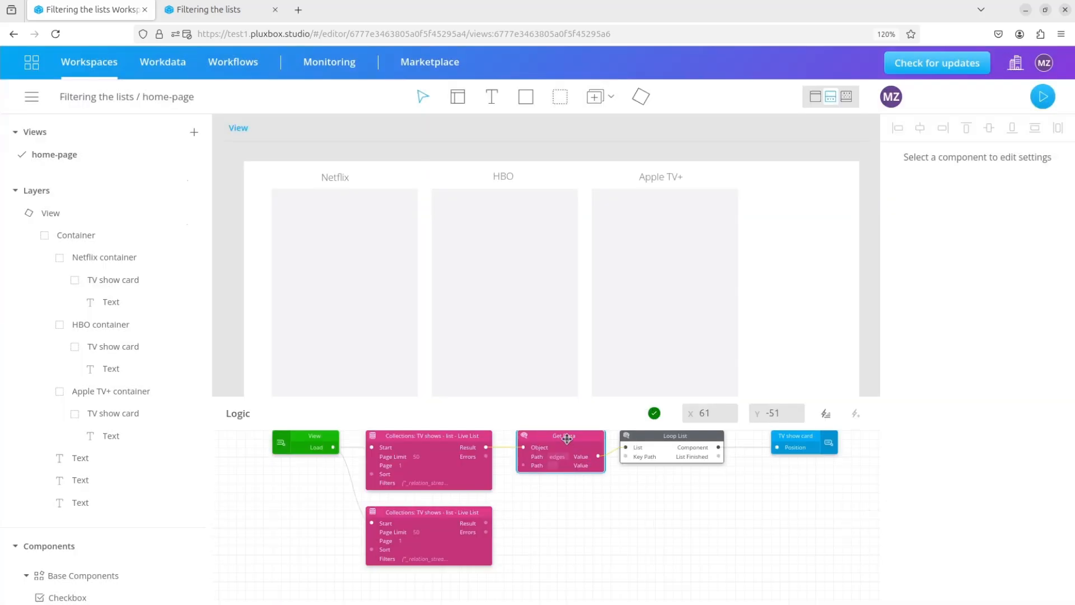
Duplicate the edges Get Data and Loop List blocks into the second row and chain them to the second Live List's Result
left_click_drag(566, 438, 562, 519)
mouse_move(485, 523)
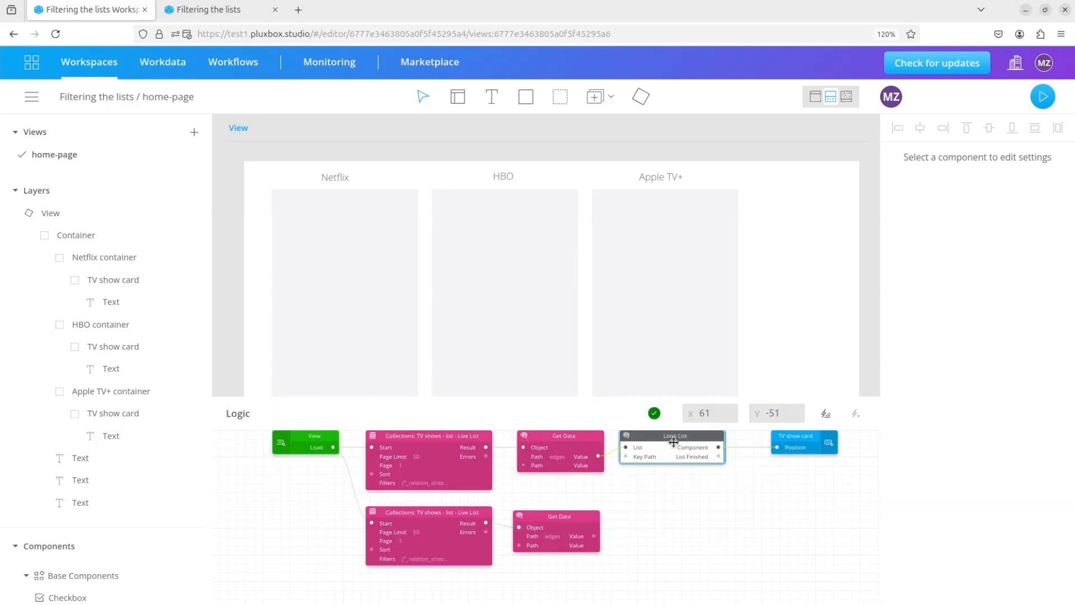
key("ctrl+c")
key("ctrl+v")
left_click_drag(719, 469, 653, 524)
left_click_drag(593, 535, 626, 532)
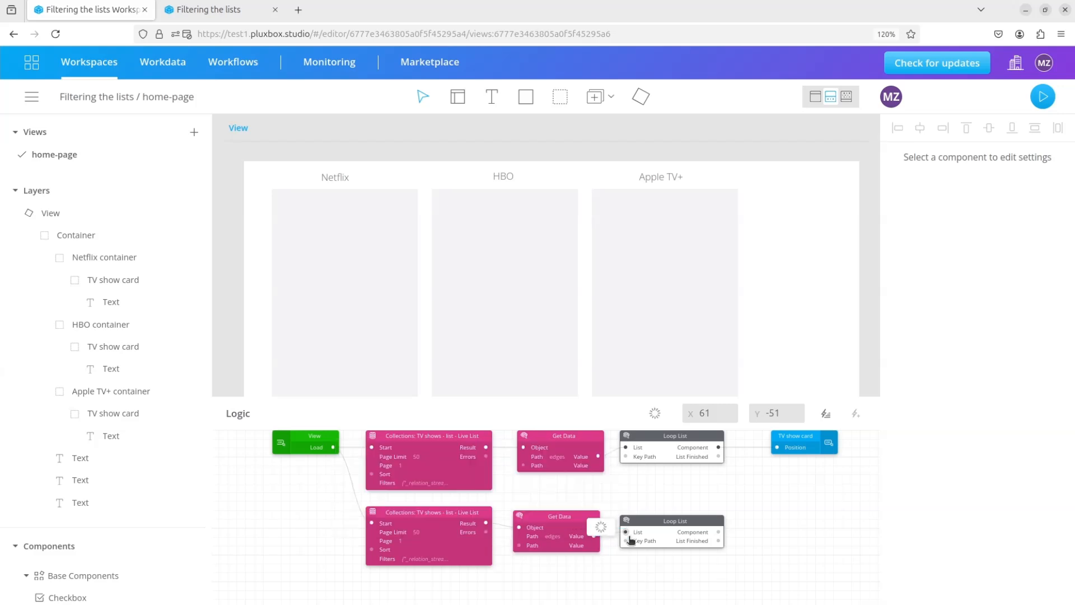
Connect the duplicated Loop List's Component to the HBO TV show card's Position and its inner node.name Value to that card's Text
left_click(115, 348)
left_click_drag(719, 533, 893, 156)
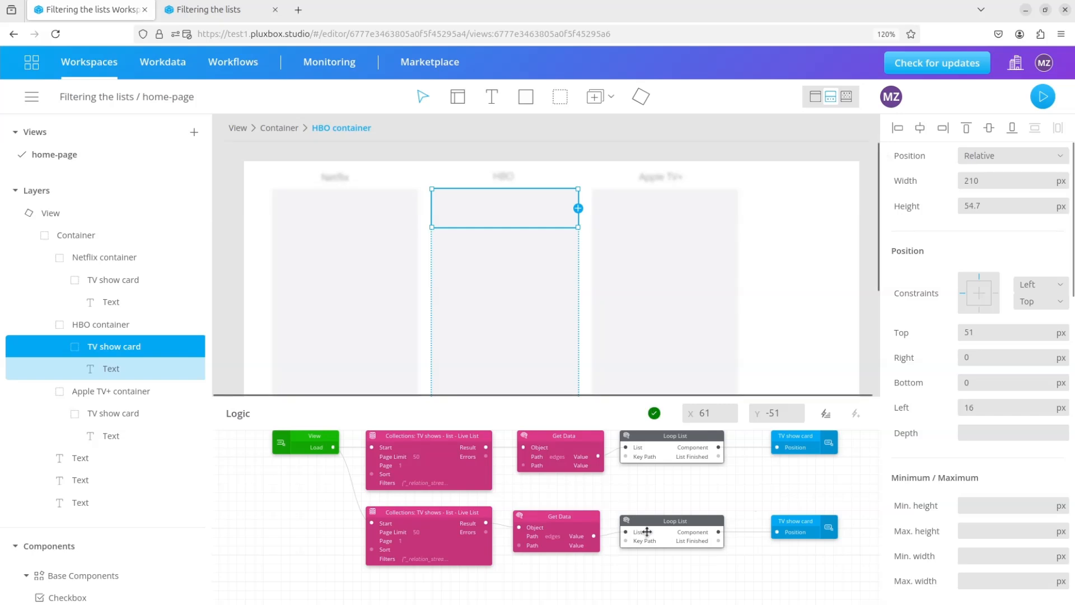
double_click(643, 526)
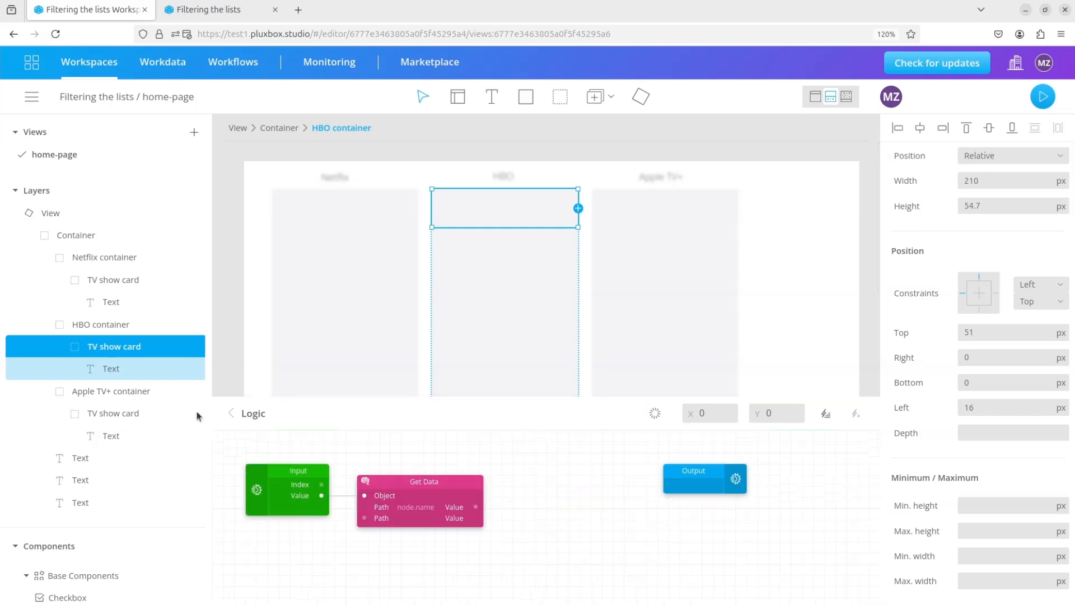
left_click(197, 368)
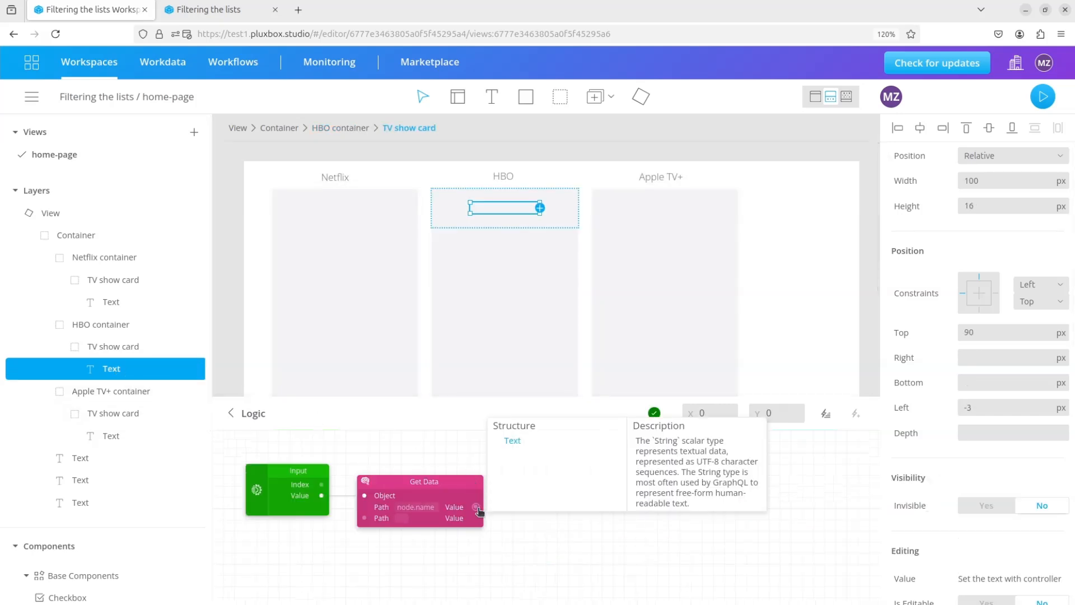
left_click_drag(480, 507, 896, 579)
Insert a third TV shows Live List from Collections and place it below the second one
left_click(826, 414)
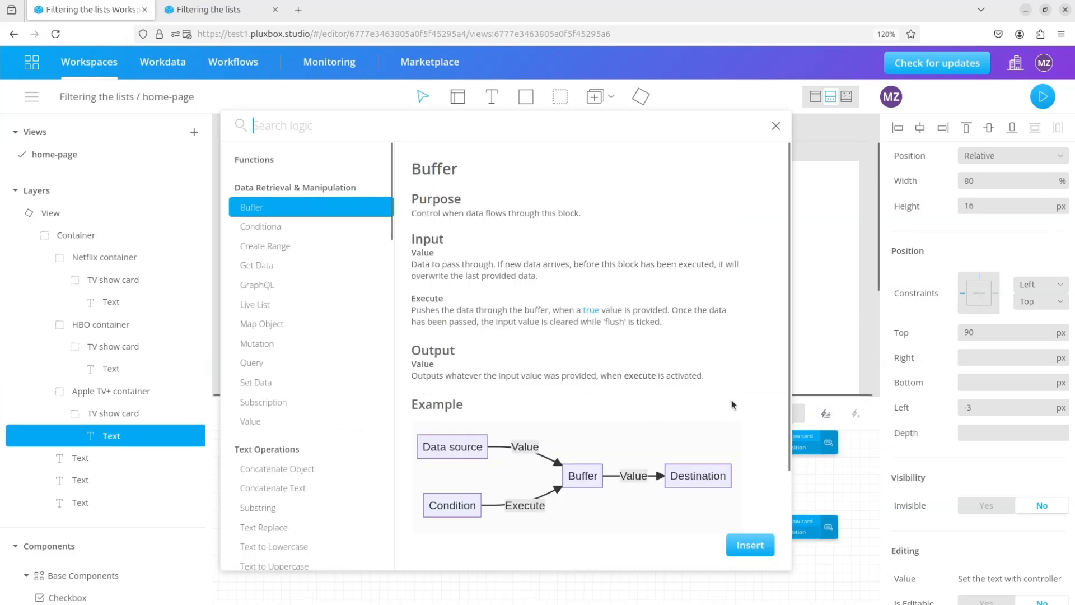
left_click(291, 305)
left_click(749, 544)
double_click(304, 182)
double_click(303, 358)
left_click_drag(297, 458, 440, 596)
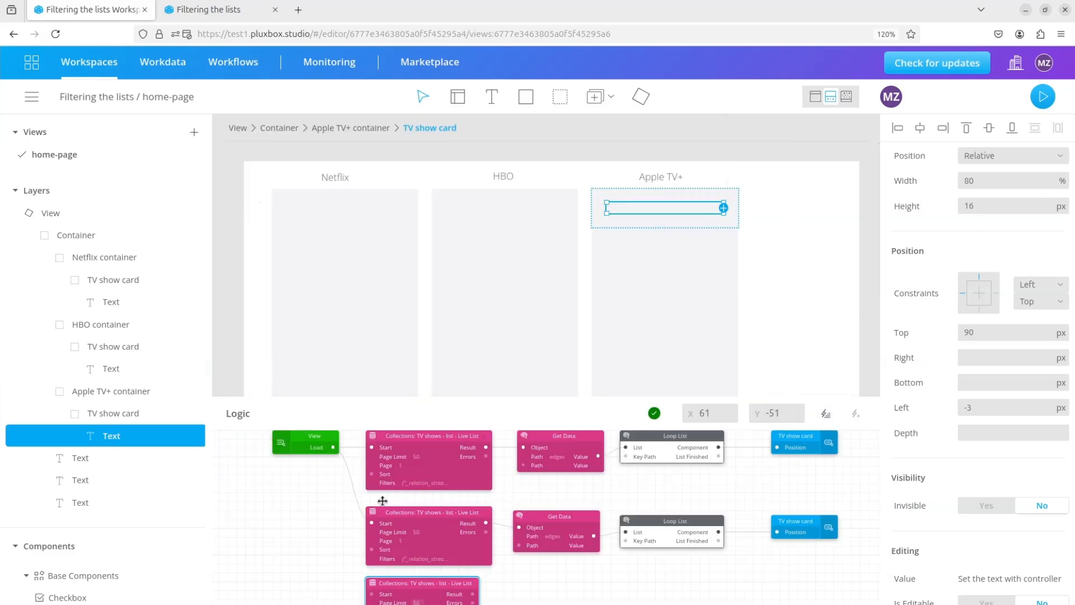
Connect the View's Load output to the third TV shows Live List's Start and enlarge the logic area
left_click_drag(334, 448, 372, 594)
left_click(848, 97)
scroll(428, 390, "up", 1)
Copy the Apple TV+ entry's _id from the streamers collection in Workdata and return to Workspaces
left_click(163, 63)
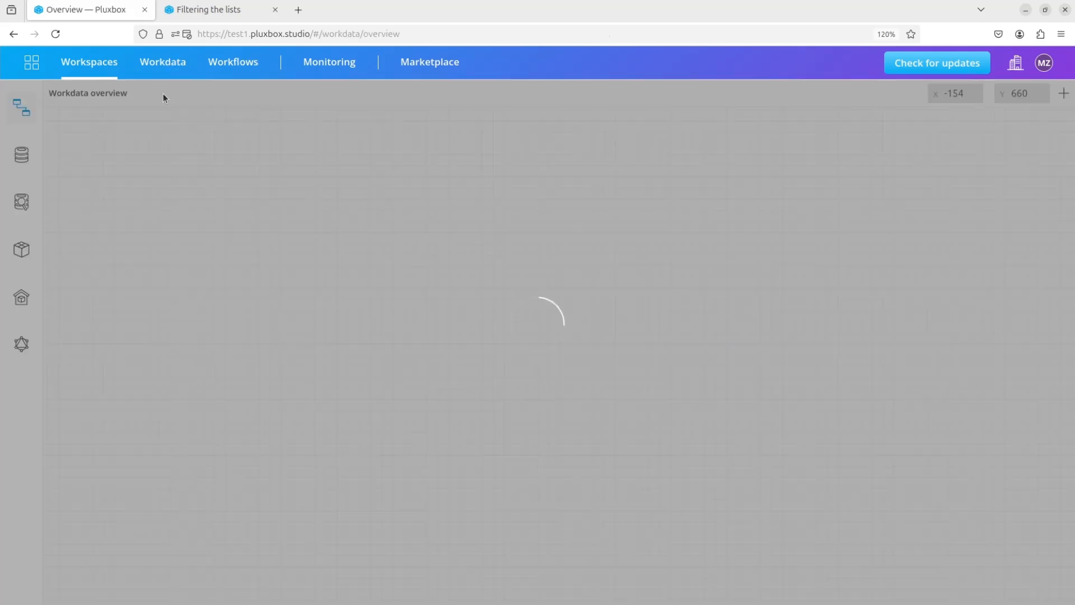
left_click(22, 202)
left_click(75, 320)
left_click_drag(318, 267, 471, 265)
left_click(89, 62)
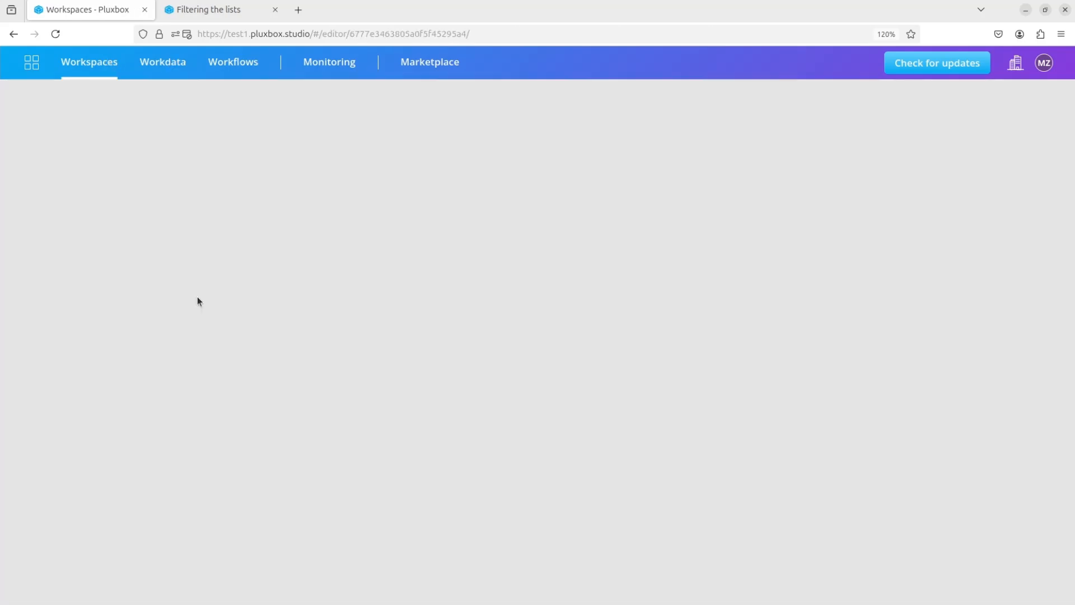
Reopen the "Filtering the lists" workspace and start the third Live List's Filters object with the key "_relation_streamer_data"
left_click(197, 297)
left_click(846, 97)
left_click(443, 429)
left_click(271, 183)
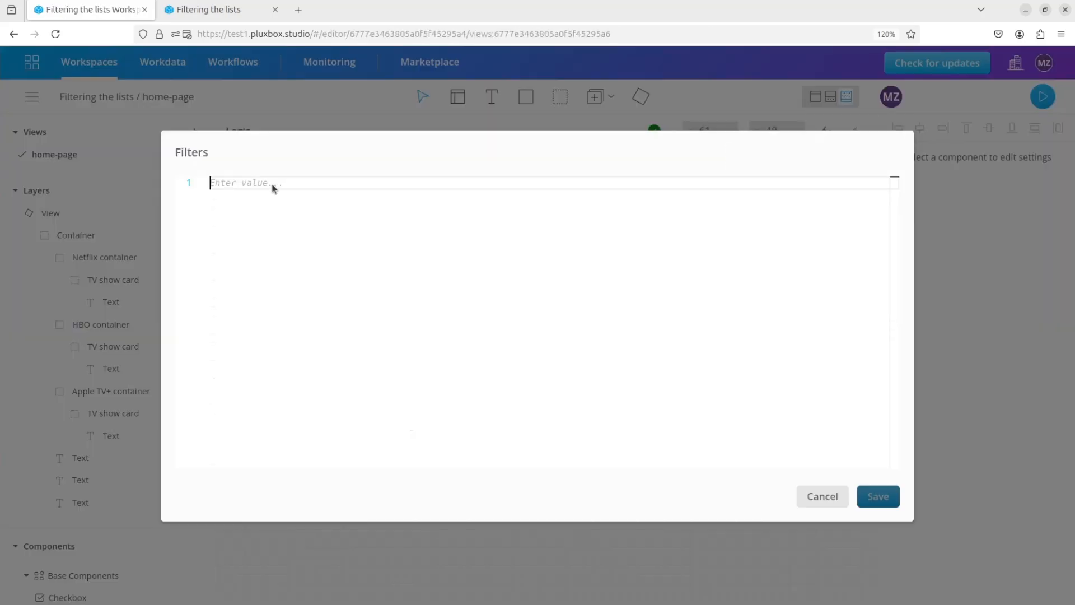
type("{")
left_click(290, 245)
type(":")
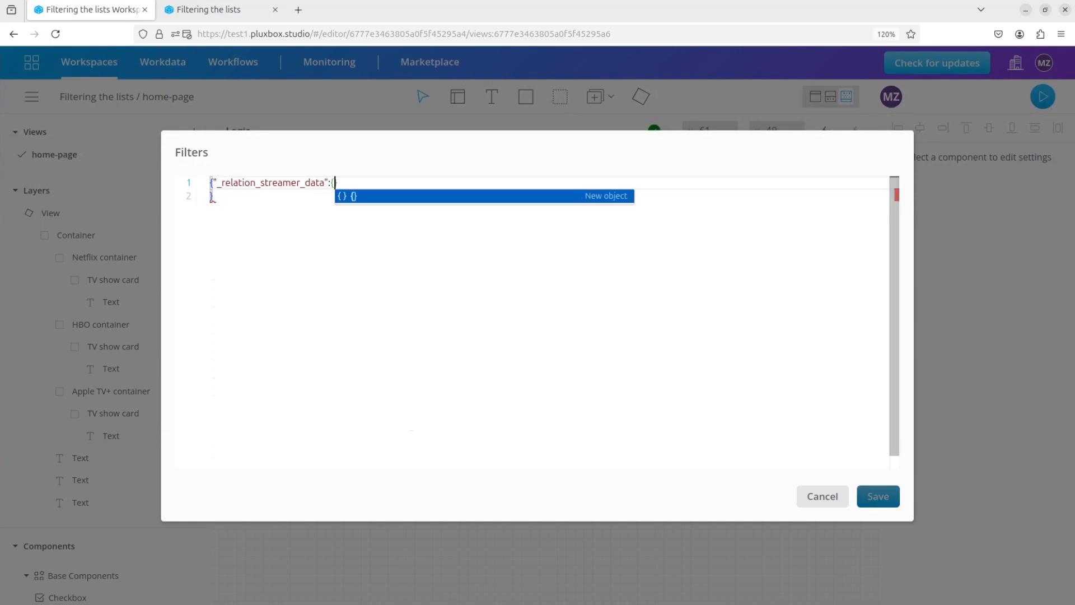
Add an "eq" condition with the copied Apple TV+ _id inside "_relation_streamer_data" and save the filter
left_click(339, 196)
key("Return")
type("\"")
left_click(245, 211)
type(":\"")
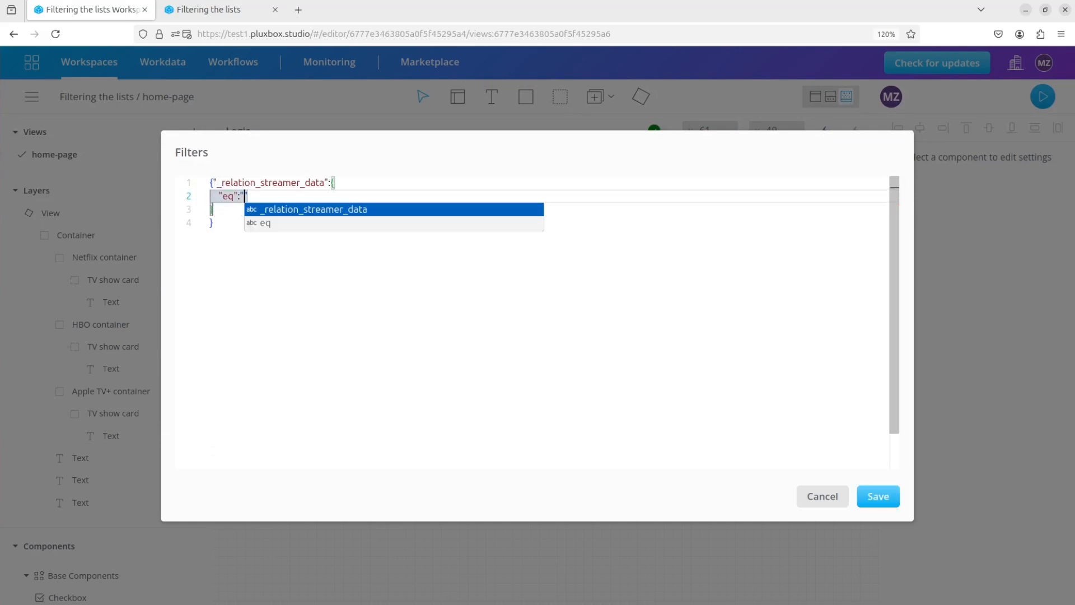
left_click(246, 197)
key("ctrl+v")
left_click(878, 497)
Duplicate the edges Get Data and Loop List blocks into the third row and chain them to the third Live List's Result
left_click(549, 309)
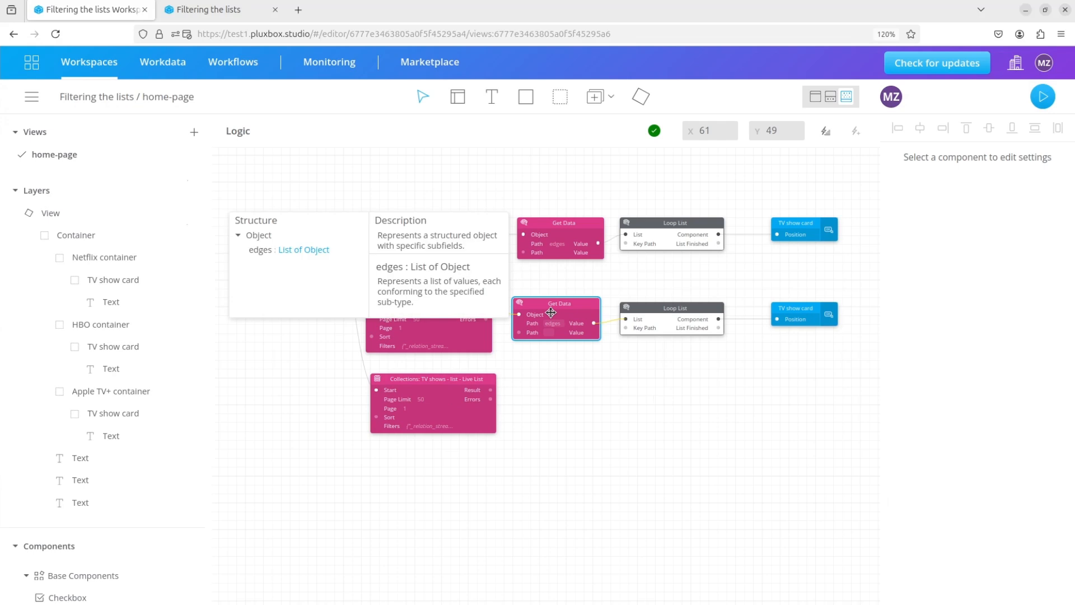
key("ctrl+c")
key("ctrl+v")
left_click_drag(618, 350, 524, 390)
left_click(661, 310)
key("ctrl+c")
key("ctrl+v")
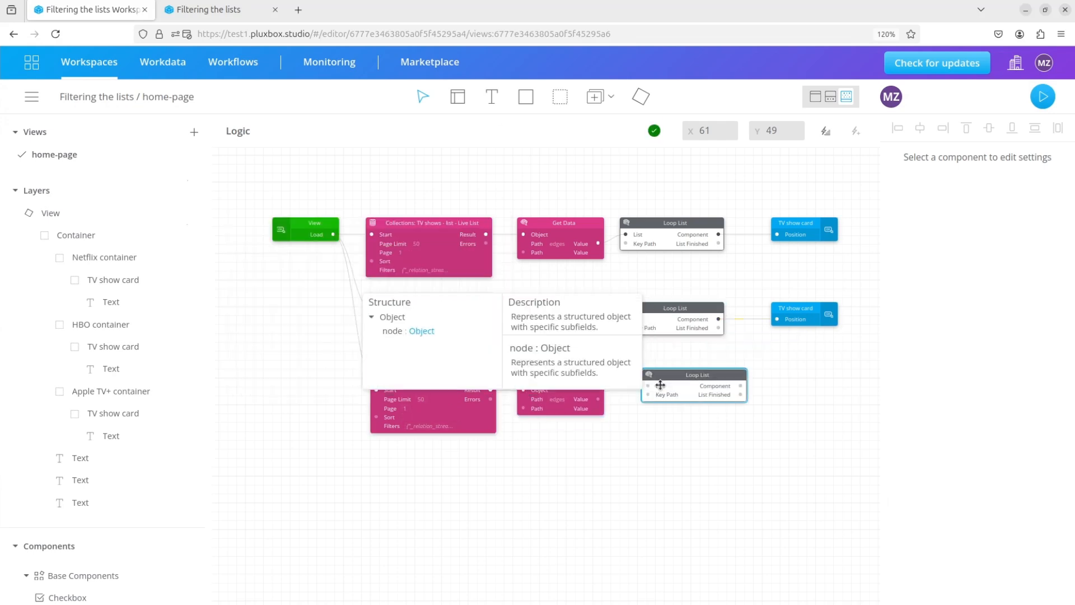
left_click_drag(661, 386, 625, 395)
Connect the third Loop List's Component to the Apple TV+ TV show card's Position and its inner Value to that card's Text
left_click(102, 413)
left_click_drag(719, 394, 889, 157)
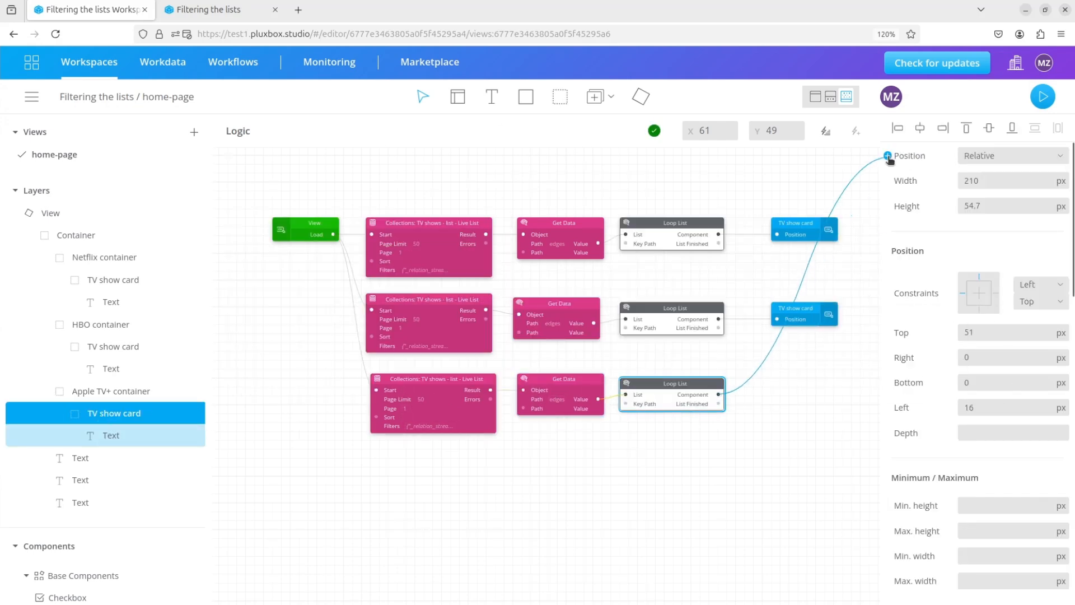
double_click(660, 400)
left_click(582, 205)
key("Delete")
left_click(111, 435)
left_click_drag(475, 224, 907, 578)
left_click(235, 132)
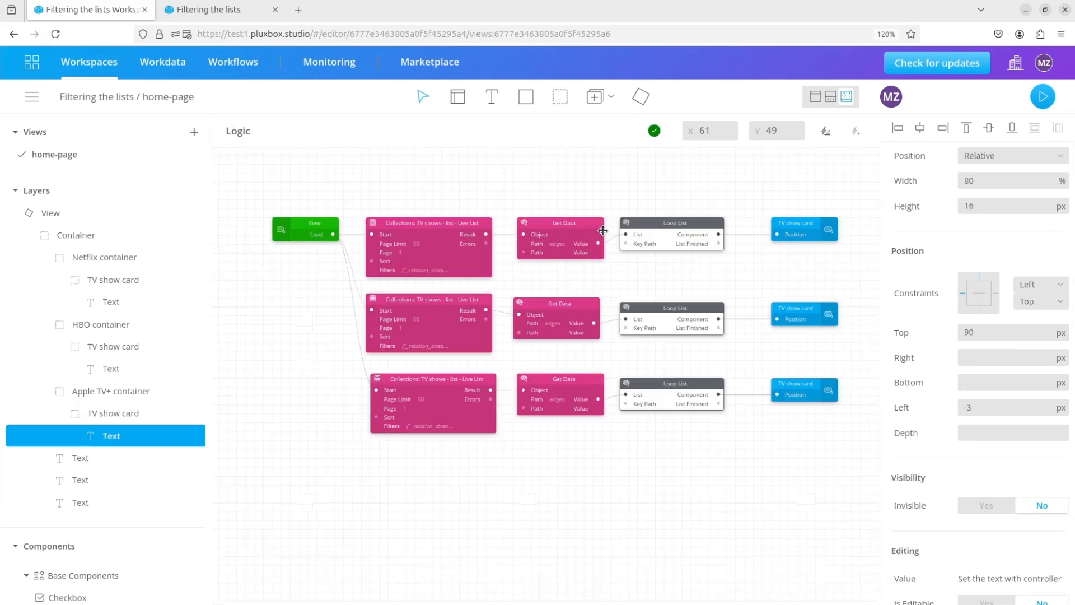
Rebuild the preview, check the Netflix, HBO and Apple TV+ lists, and return to the editor
left_click(1043, 96)
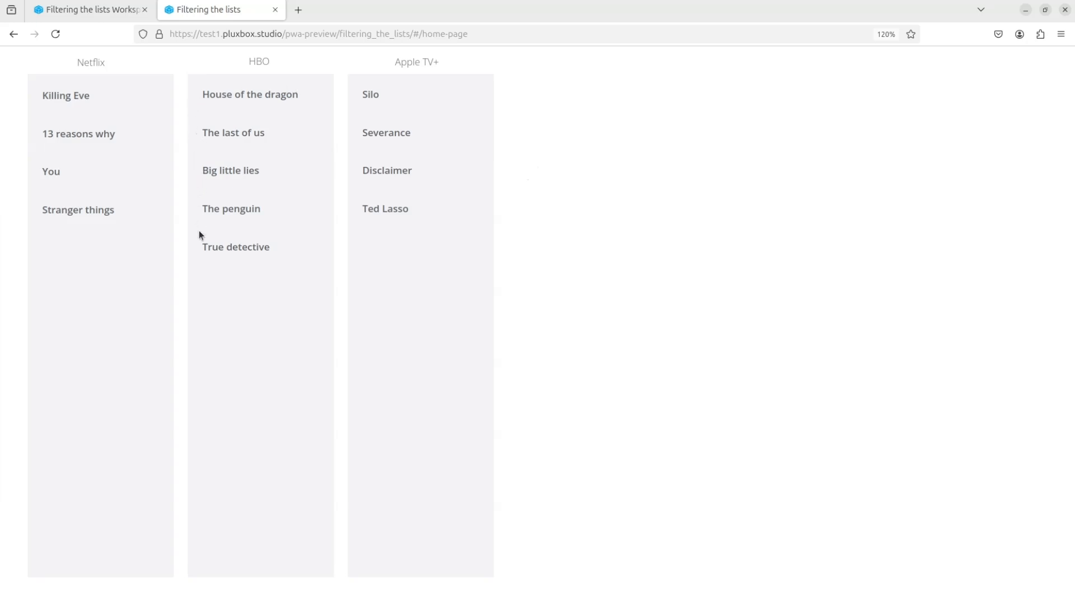
left_click(113, 15)
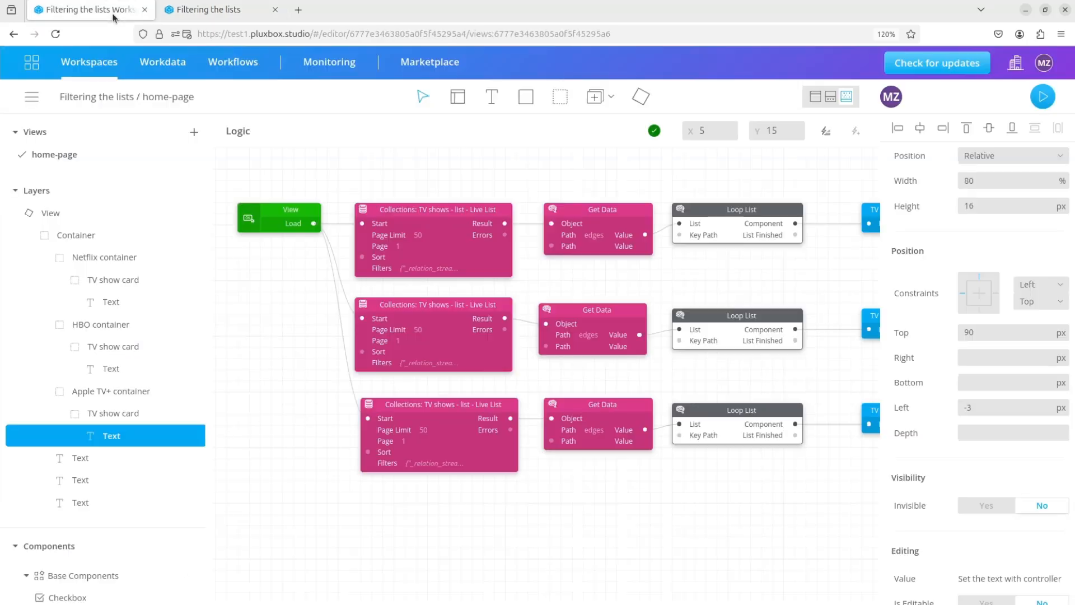
Start a Sort object on the first Live List with "field" set to "_updatedAt"
left_click(398, 258)
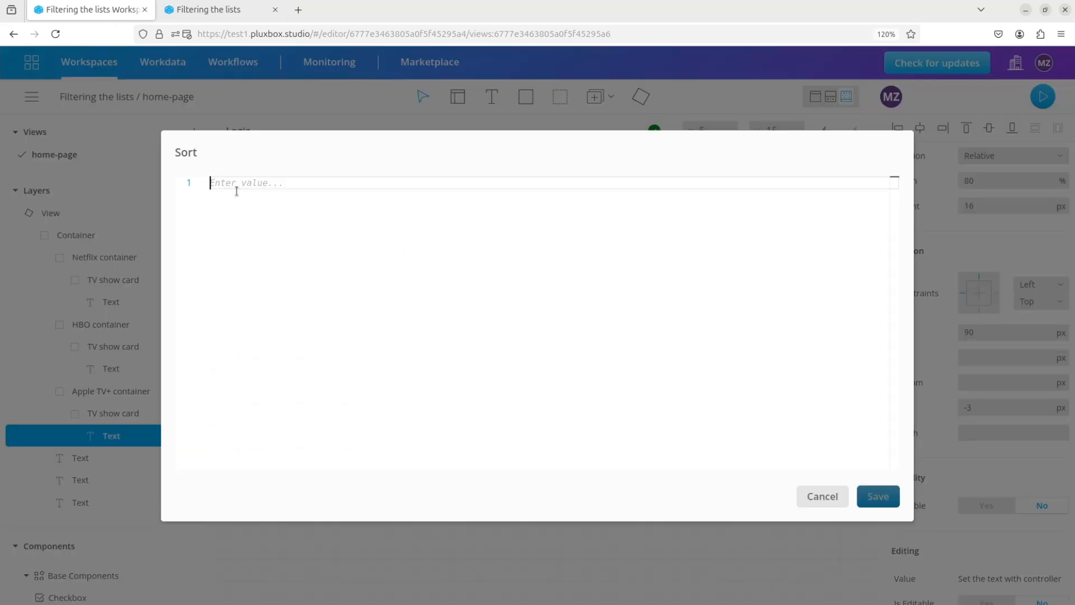
type("{")
key("Return")
type("\"fiel")
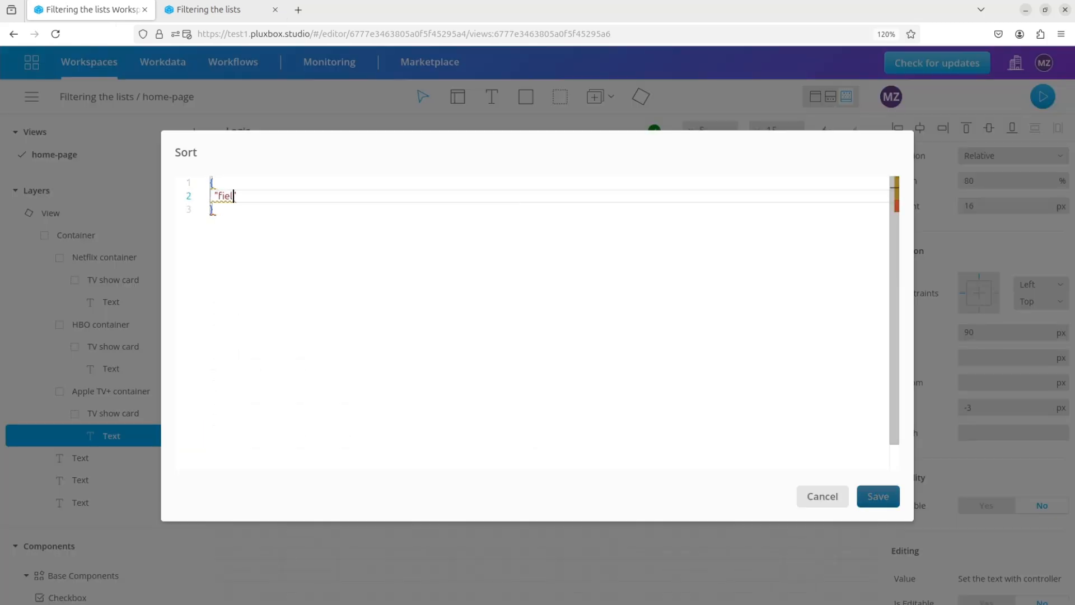
type("d\" : \"")
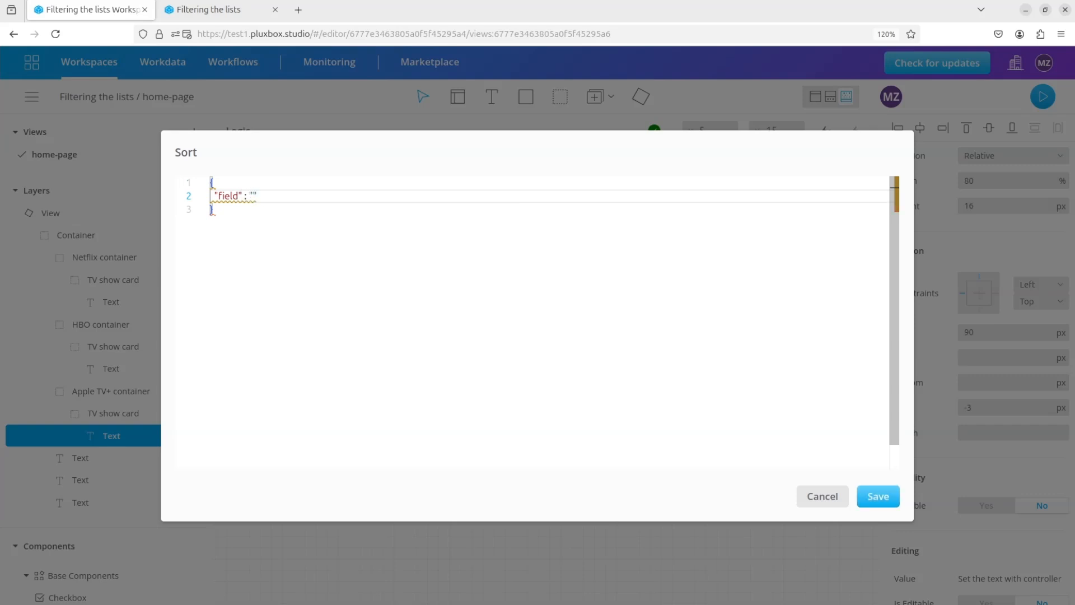
type("_updatedAt")
key("Right")
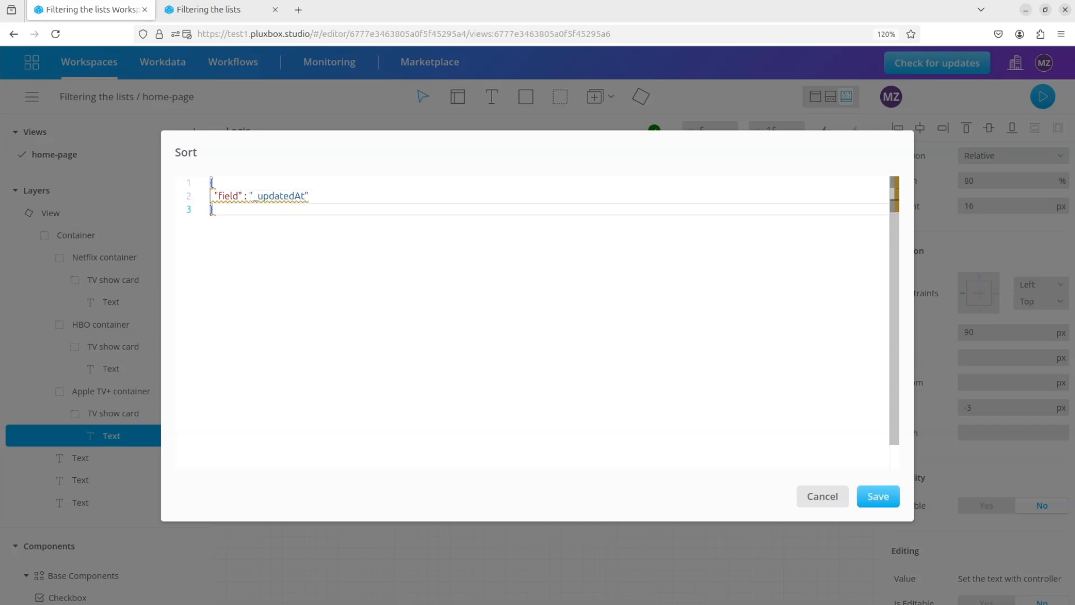
Add "direction": "DESC" to the first Live List's Sort object and save it
type(",")
key("Return")
key("Down")
type("\"direction\"")
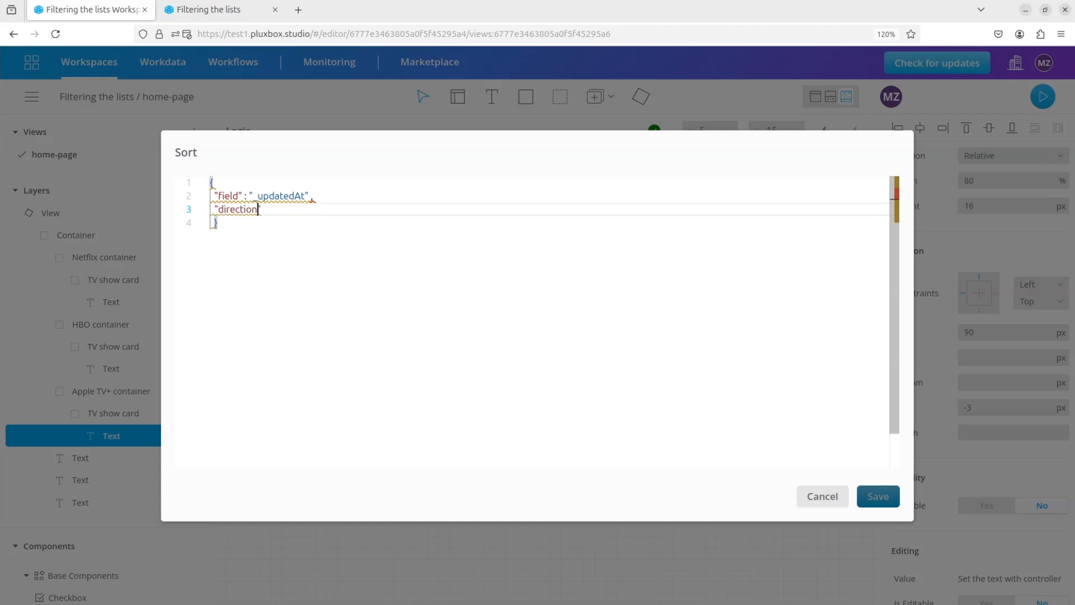
type(": \"DESC")
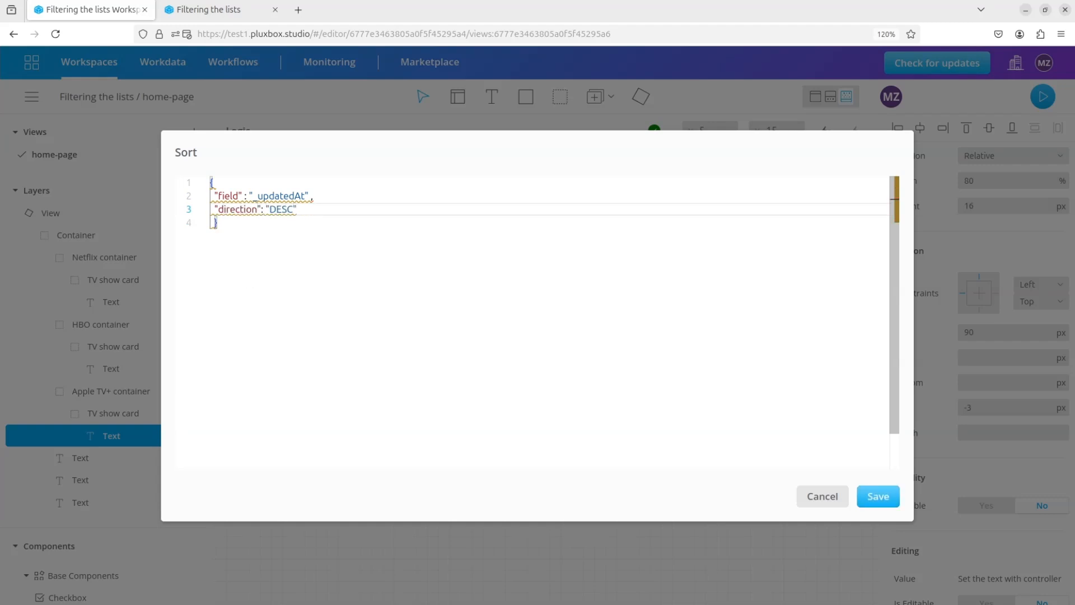
left_click(878, 497)
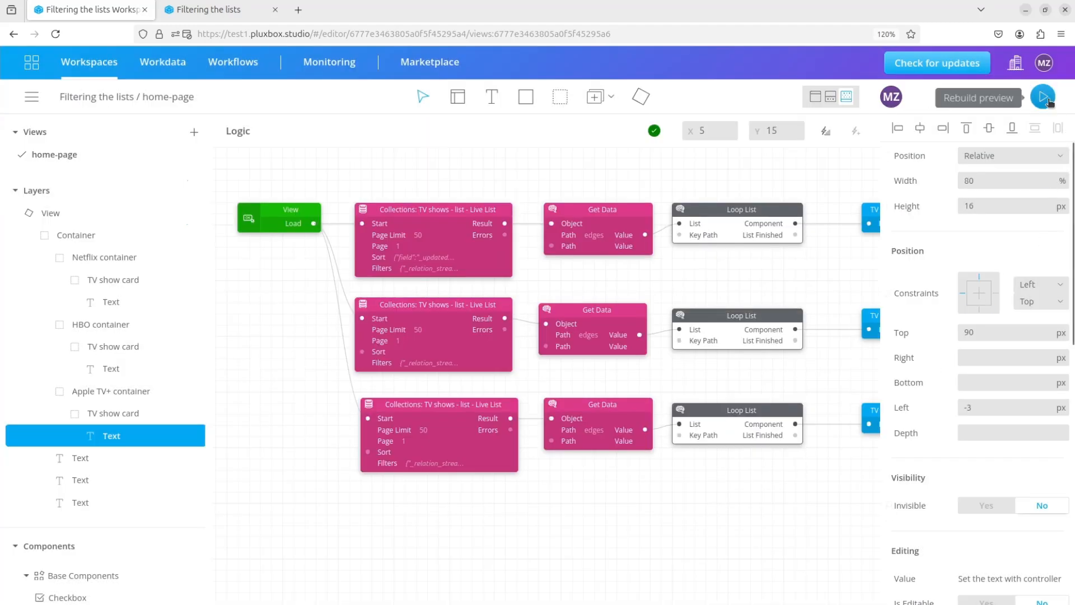
Rebuild the preview, check the order of the Netflix shows, and return to the editor
left_click(1044, 99)
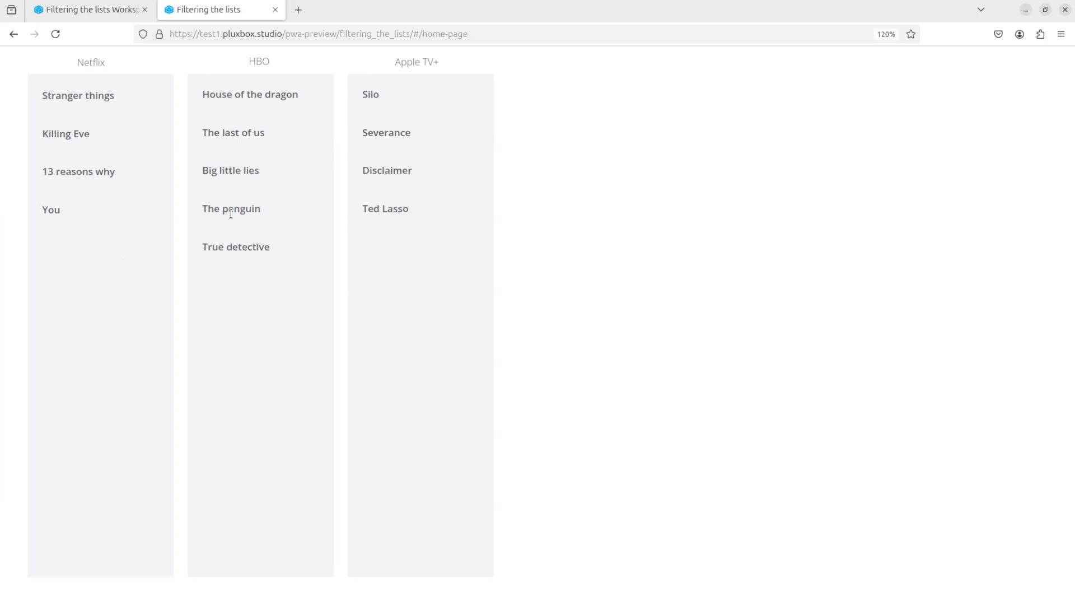
left_click(87, 9)
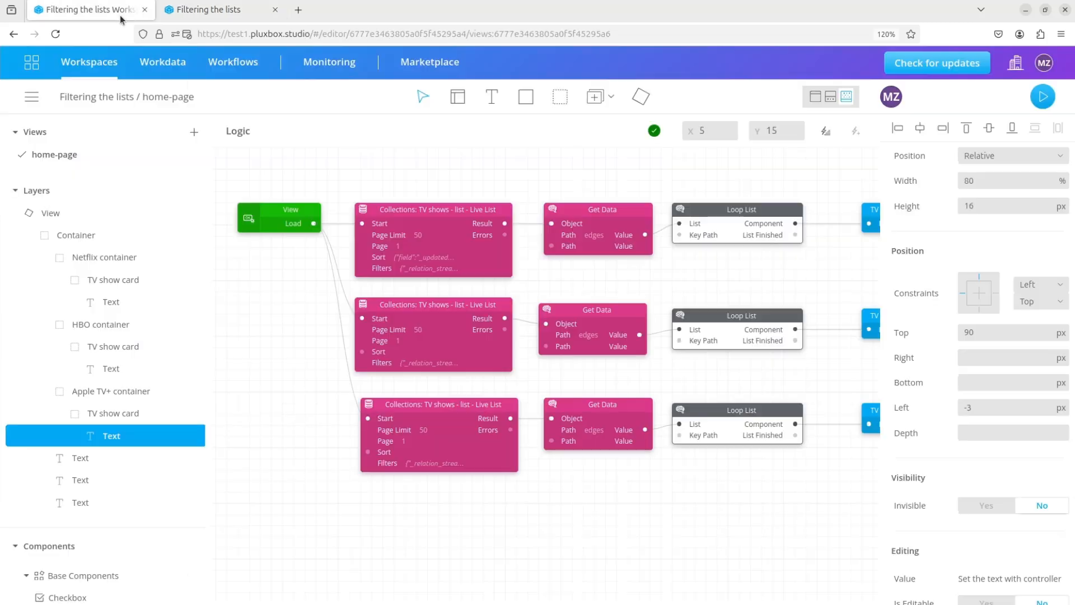
Copy the first Live List's Sort object into the second Live List's Sort and save it
left_click(426, 256)
left_click_drag(351, 228, 207, 183)
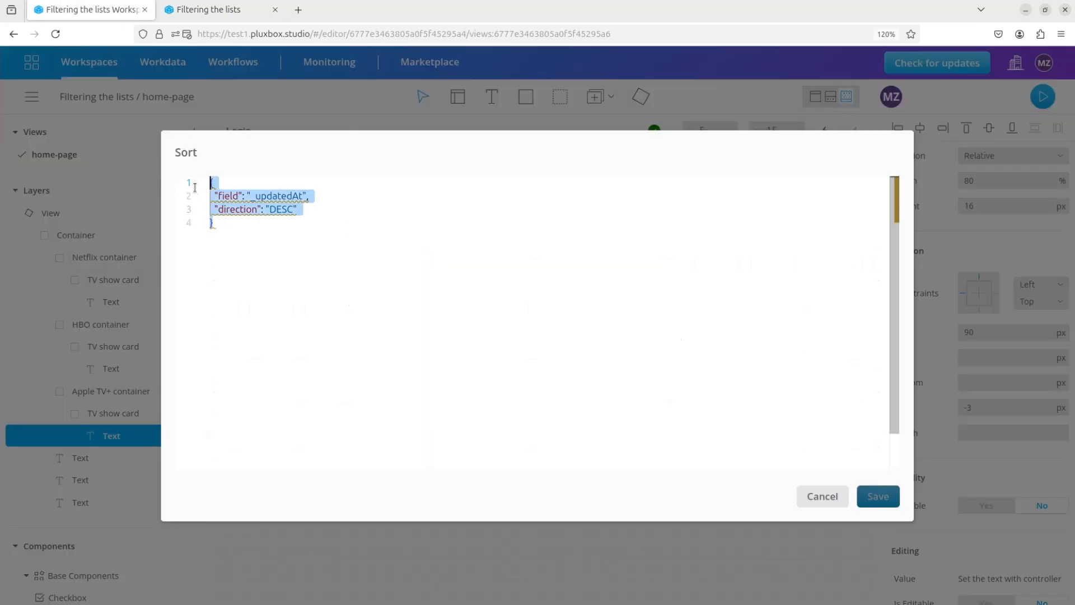
left_click(821, 496)
left_click(399, 352)
key("ctrl+v")
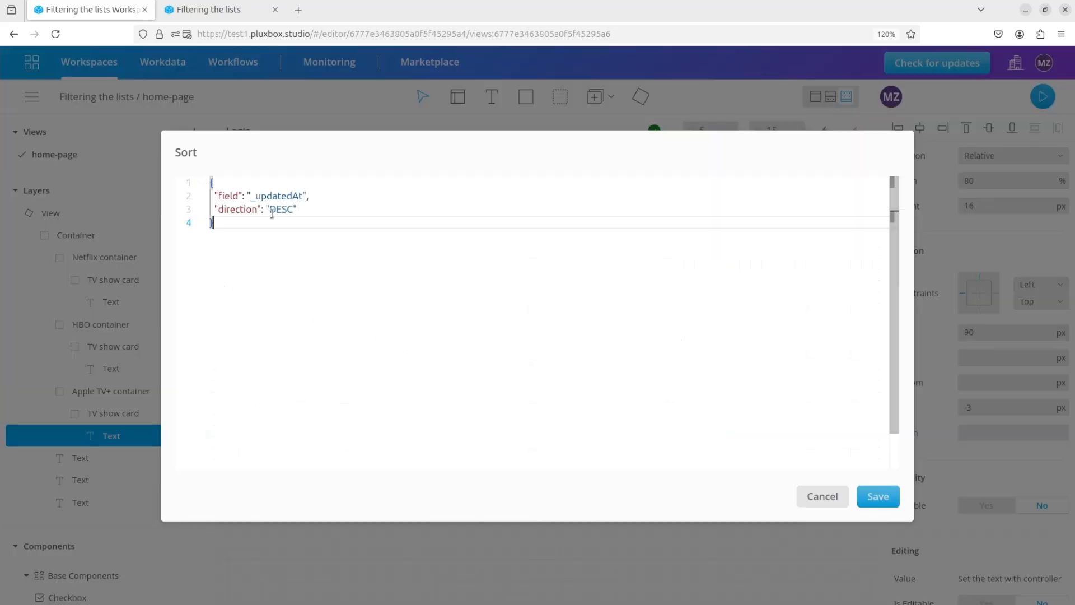
left_click(821, 496)
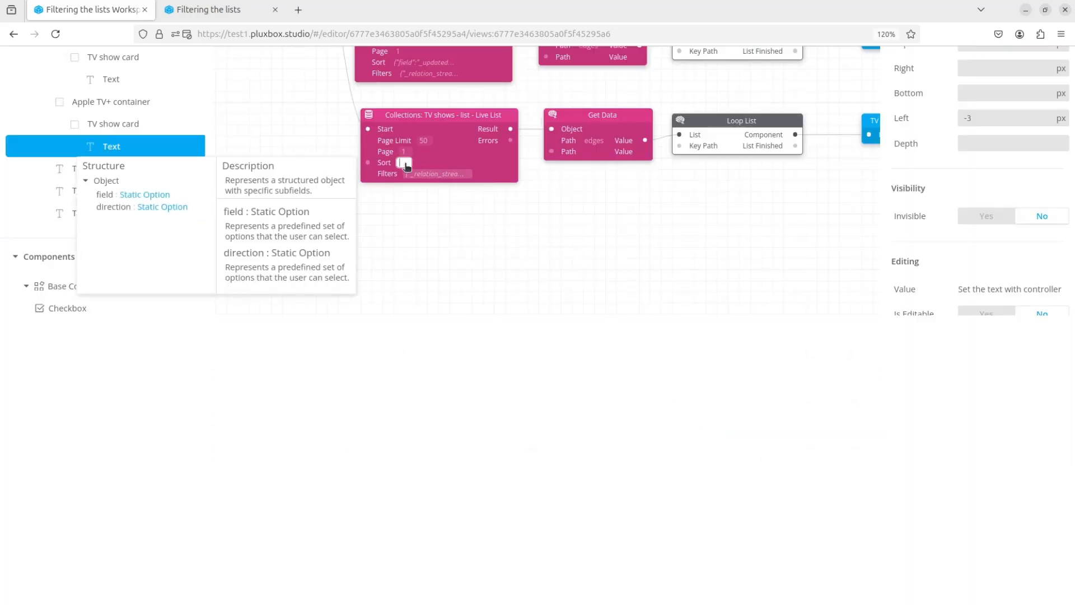
Paste the same "_updatedAt" DESC sort into the third Live List, save it, and view the updated preview
left_click(406, 166)
key("ctrl+v")
left_click(828, 500)
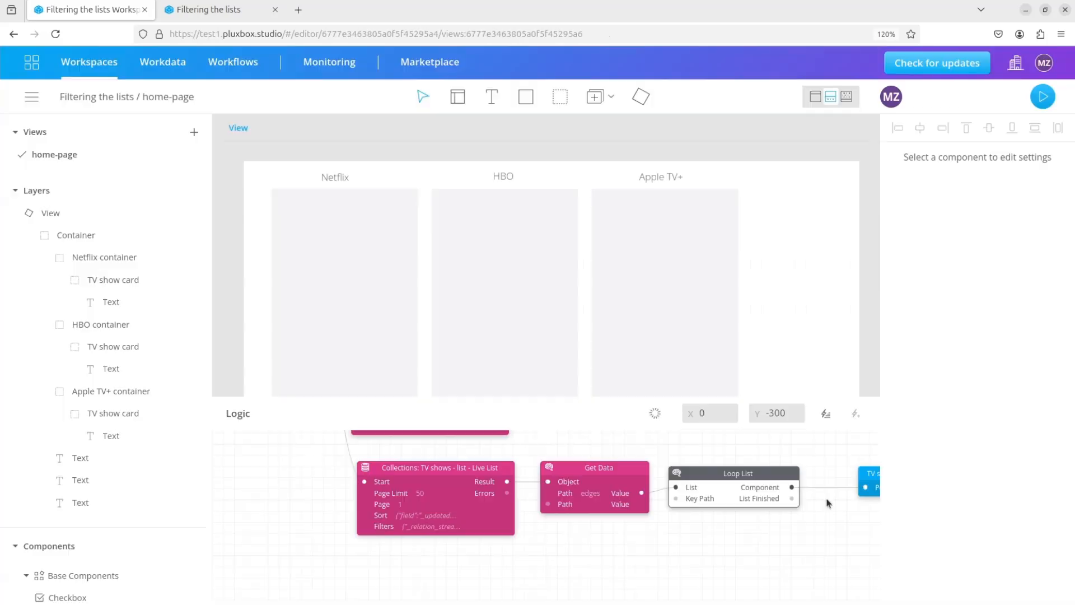
key("ctrl+Tab")
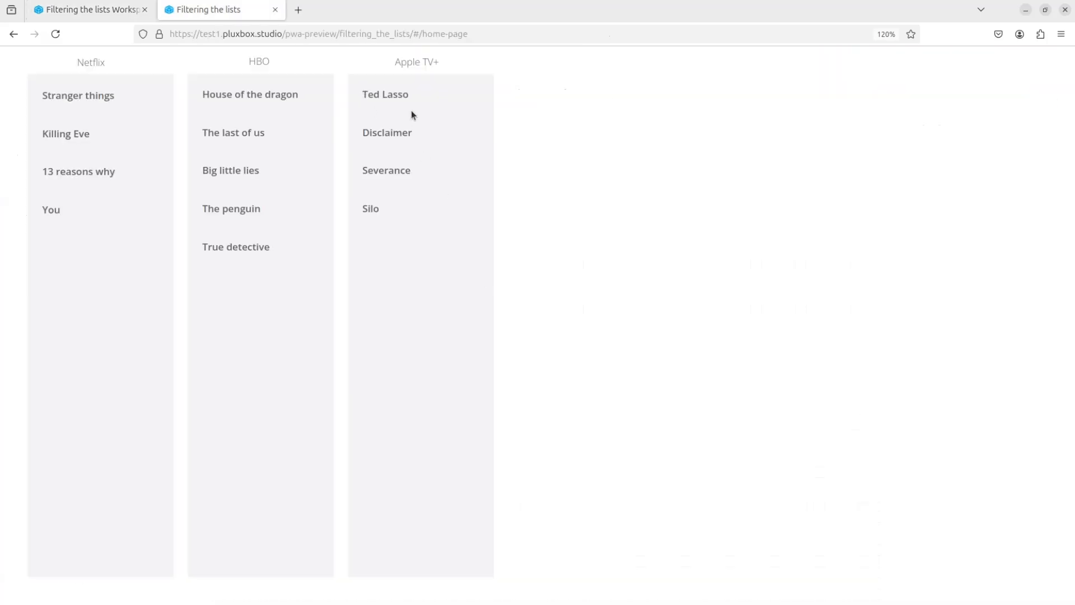